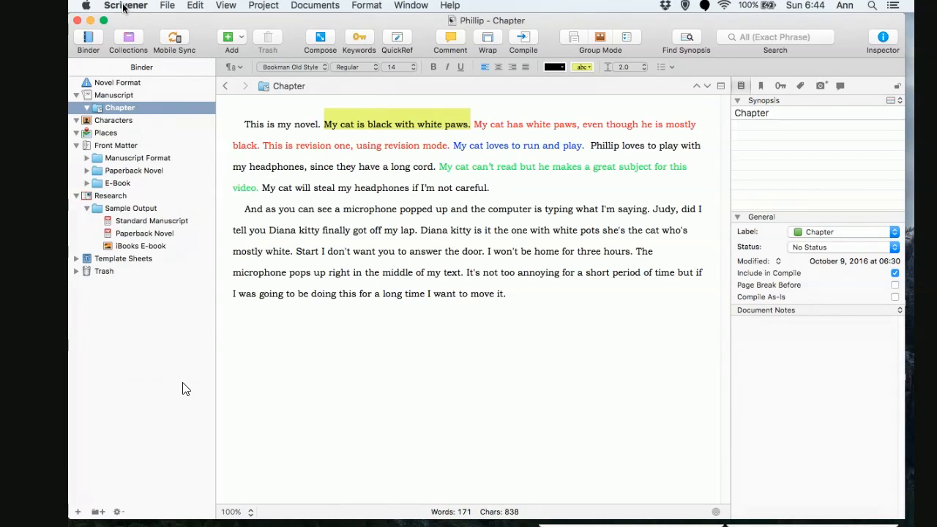
- Open the program preferences in the Mac version of Scrivener
left_click(125, 6)
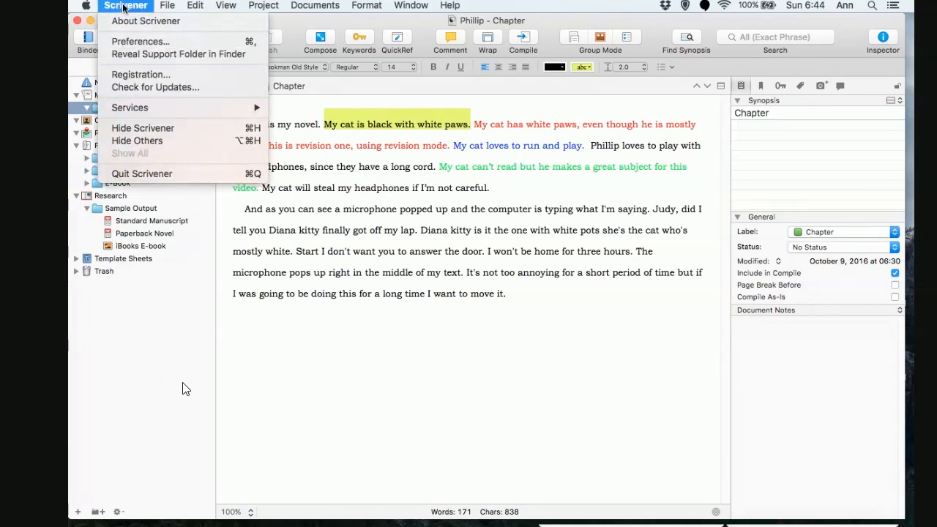
left_click(139, 42)
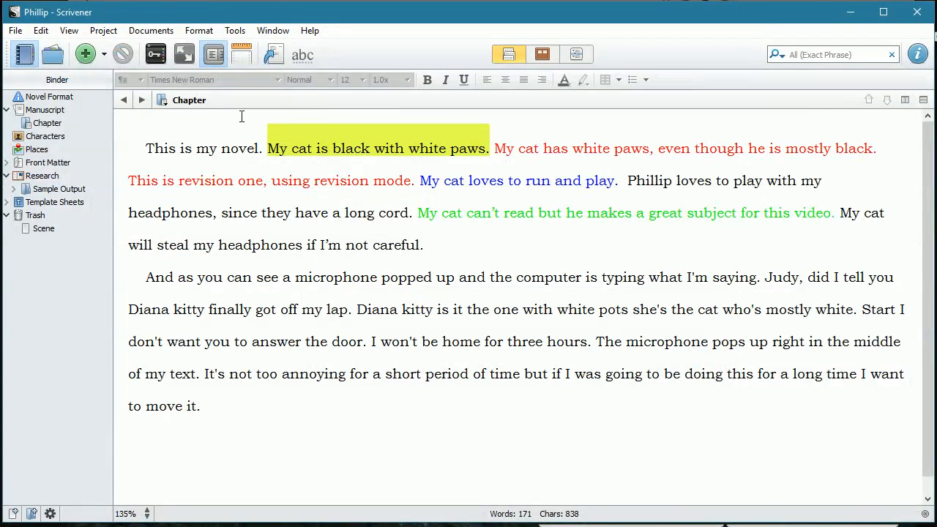
- View the general program options in the Windows version of Scrivener, and close them without changes
left_click(241, 32)
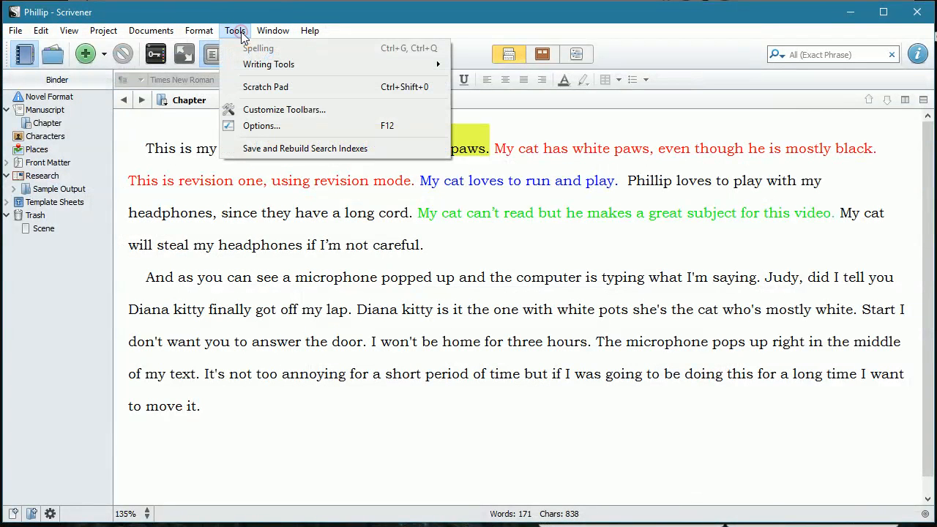
left_click(253, 128)
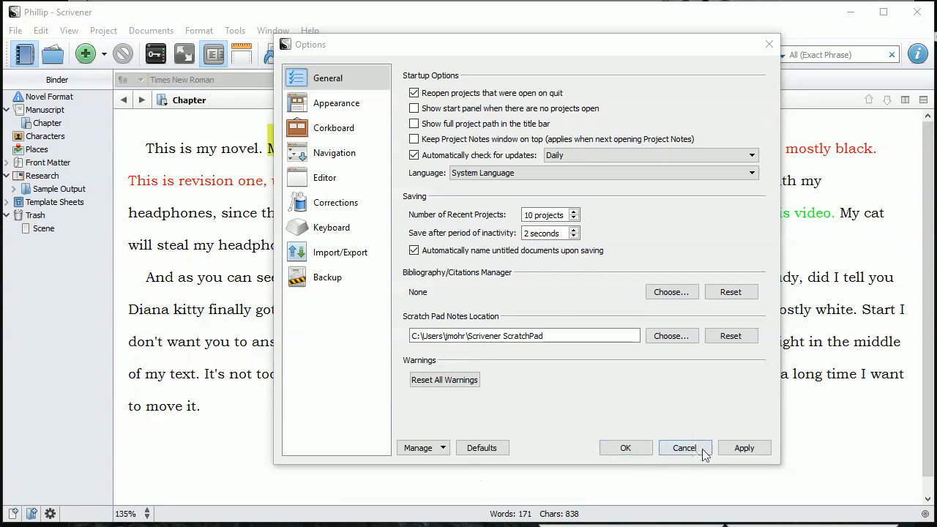
left_click(769, 45)
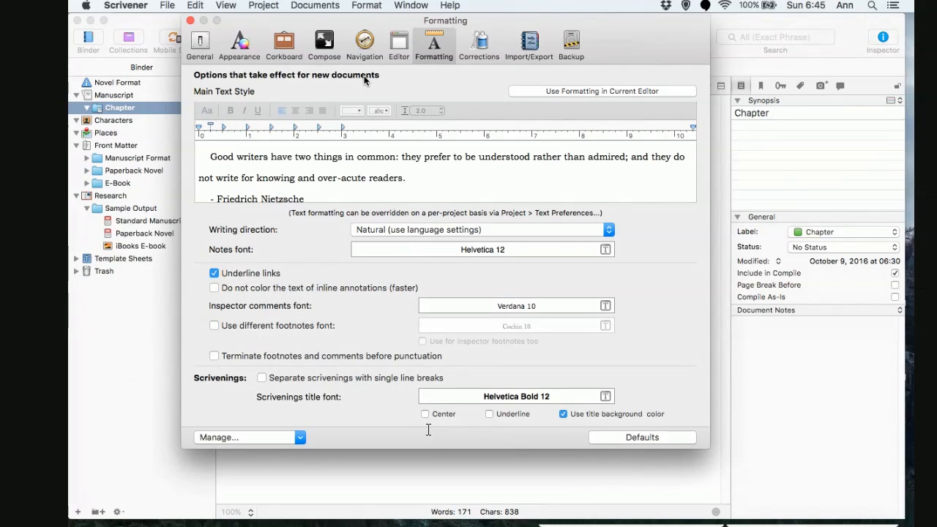
- Set the line spacing of the main text style for new documents to 1.0 in the Mac formatting preferences
left_click(403, 42)
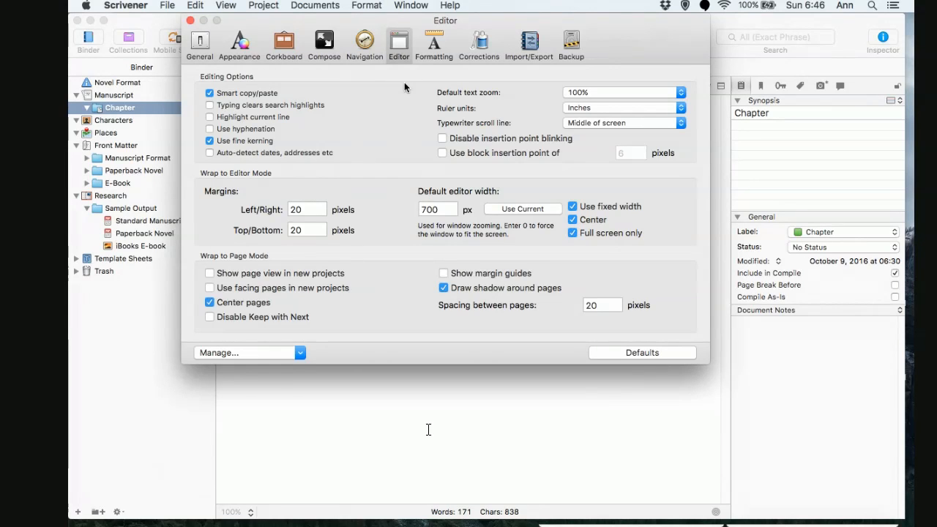
left_click(432, 44)
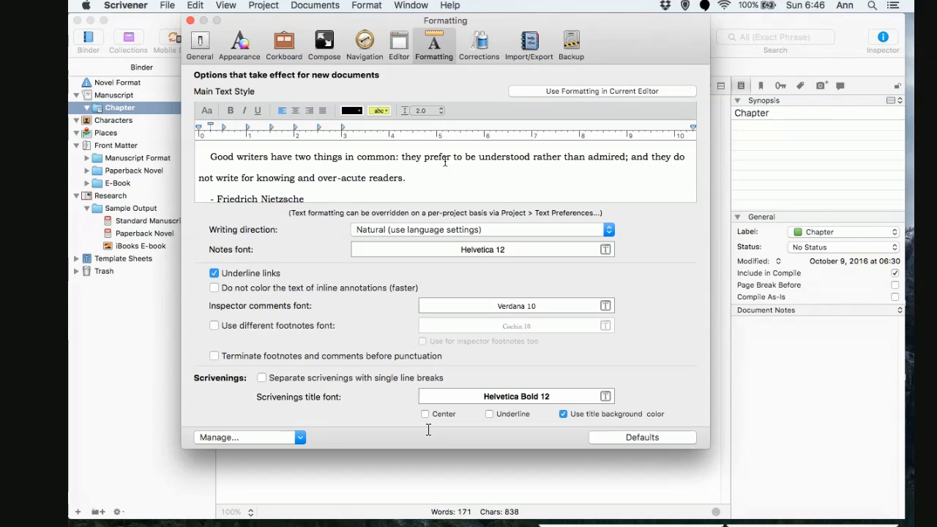
left_click(441, 112)
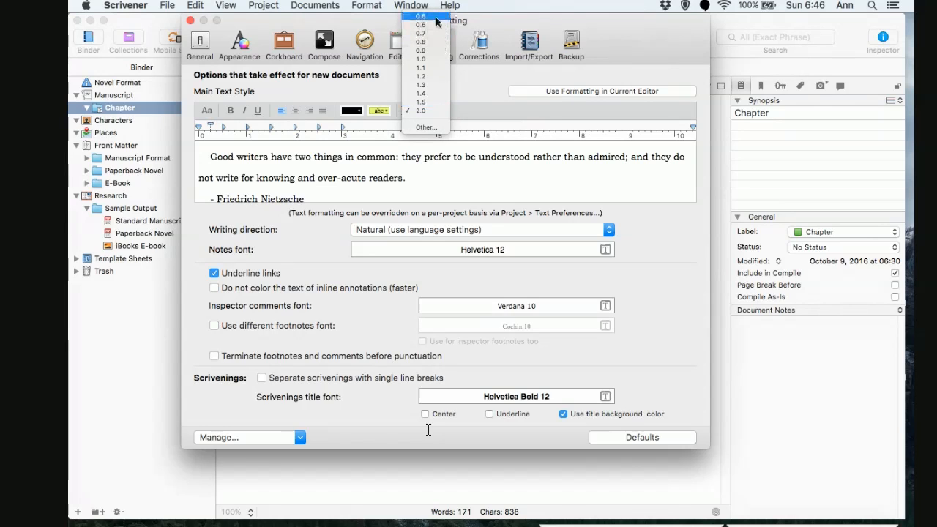
left_click(433, 58)
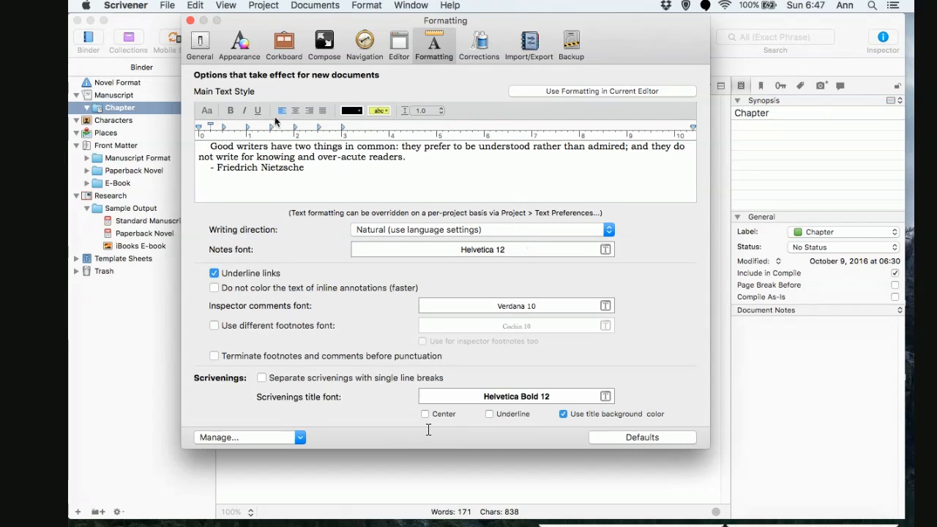
- Change the main text style's font to Times New Roman at size 12
left_click(204, 111)
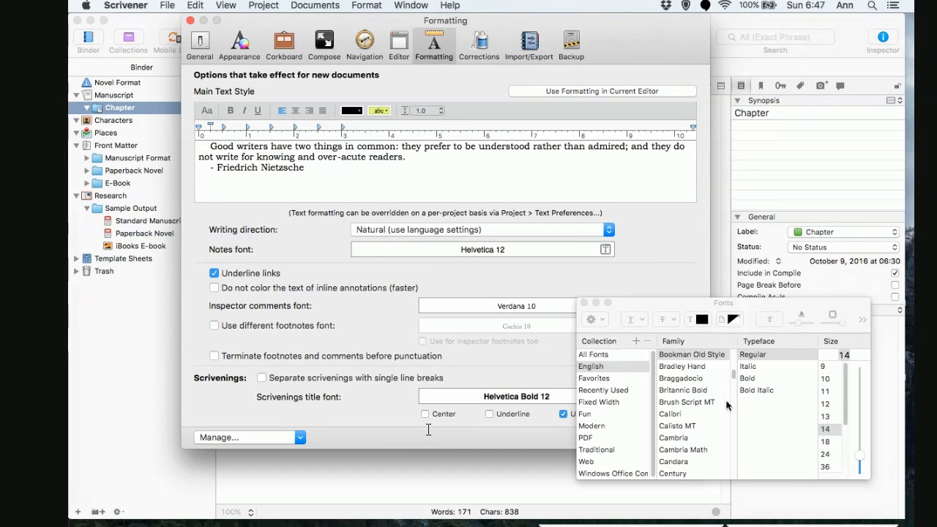
left_click_drag(733, 381, 724, 463)
scroll(723, 463, "down", 3)
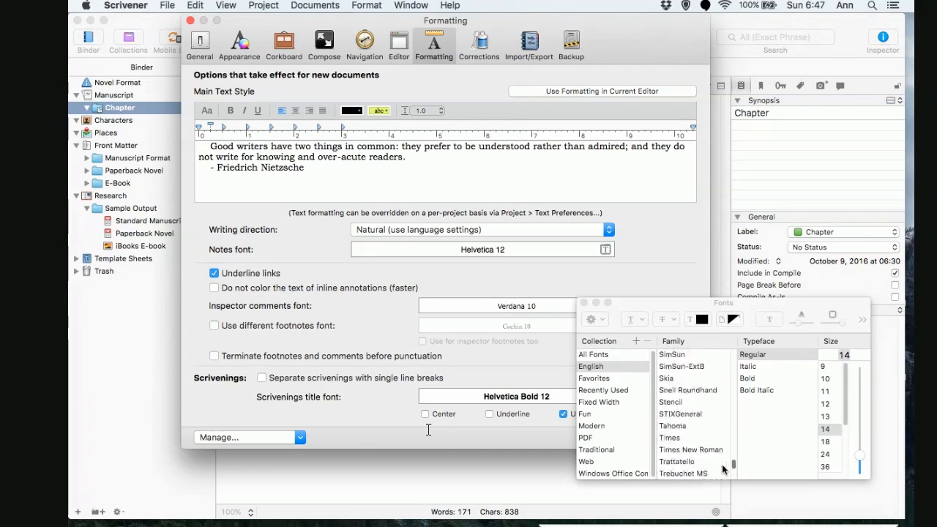
left_click(704, 450)
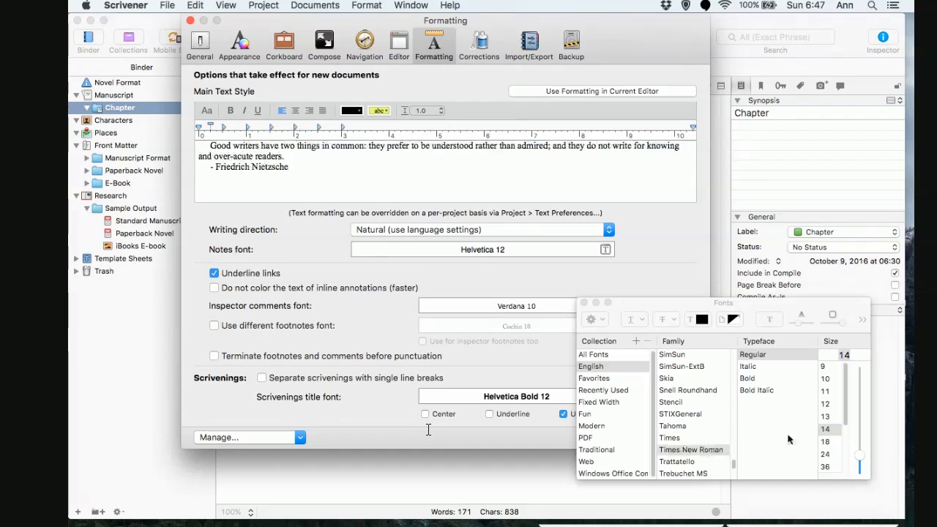
left_click(824, 405)
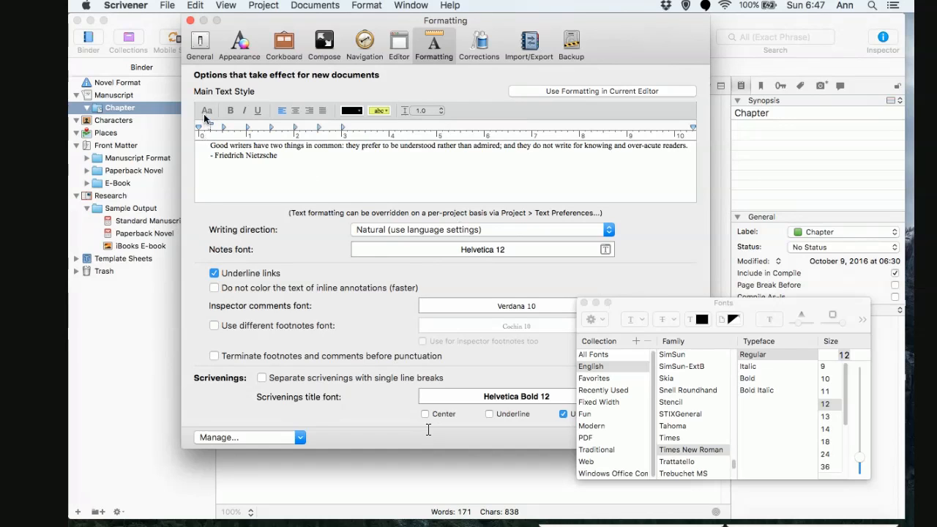
left_click(584, 303)
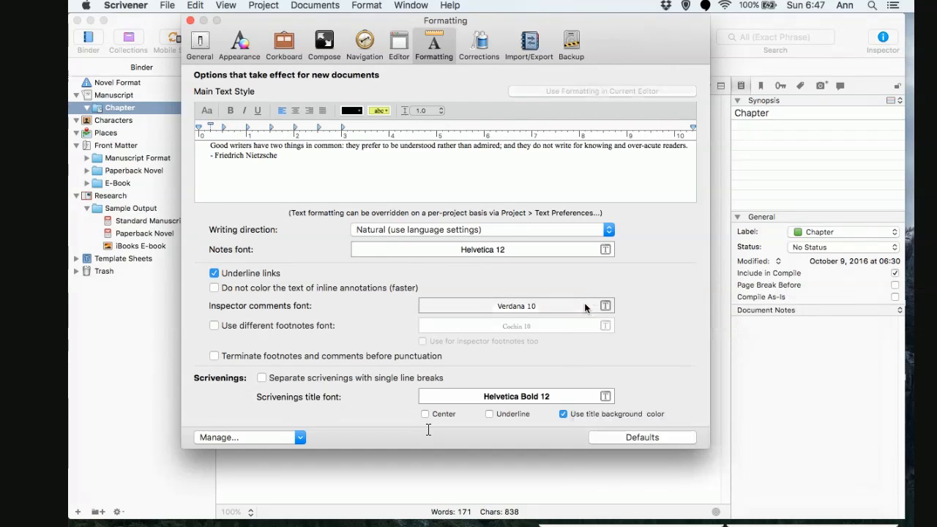
- Save all preferences as a preset named with the person's first name
left_click(300, 437)
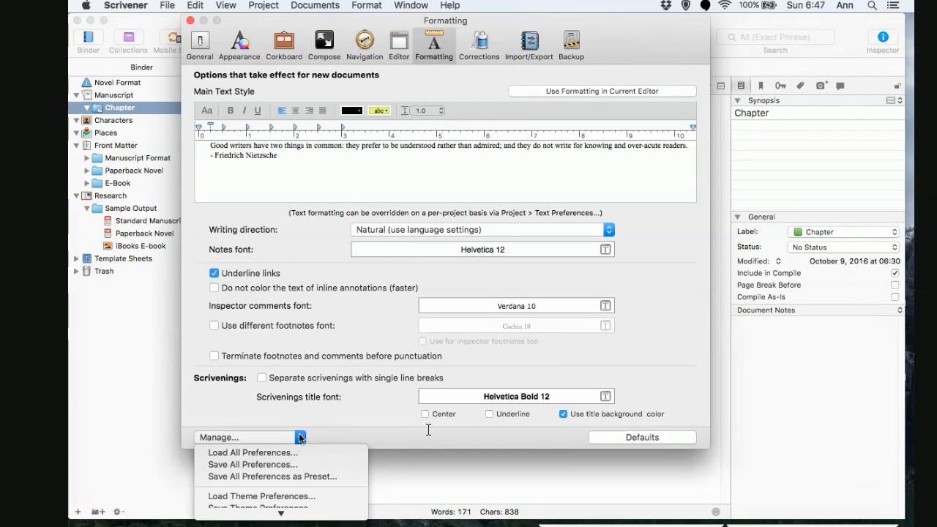
left_click(286, 477)
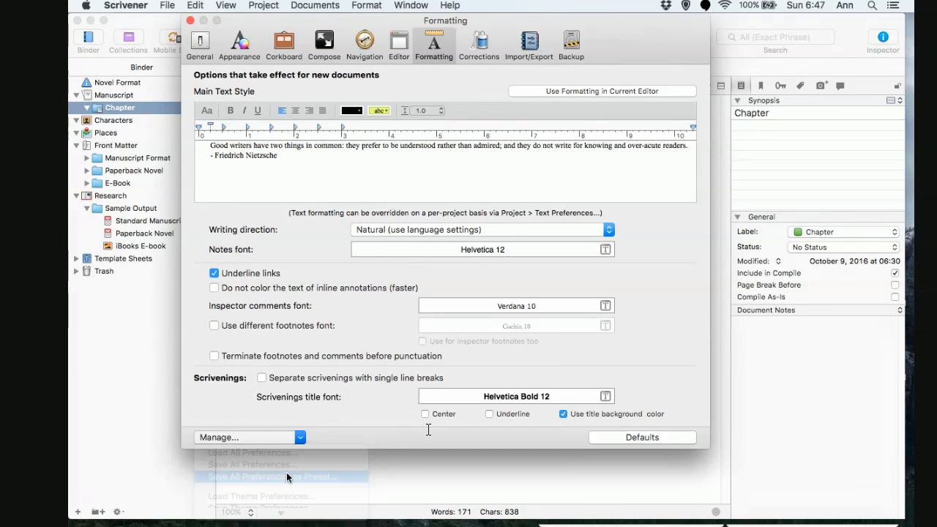
key("BackSpace")
key("BackSpace")
key("BackSpace")
type("Jud")
type("y")
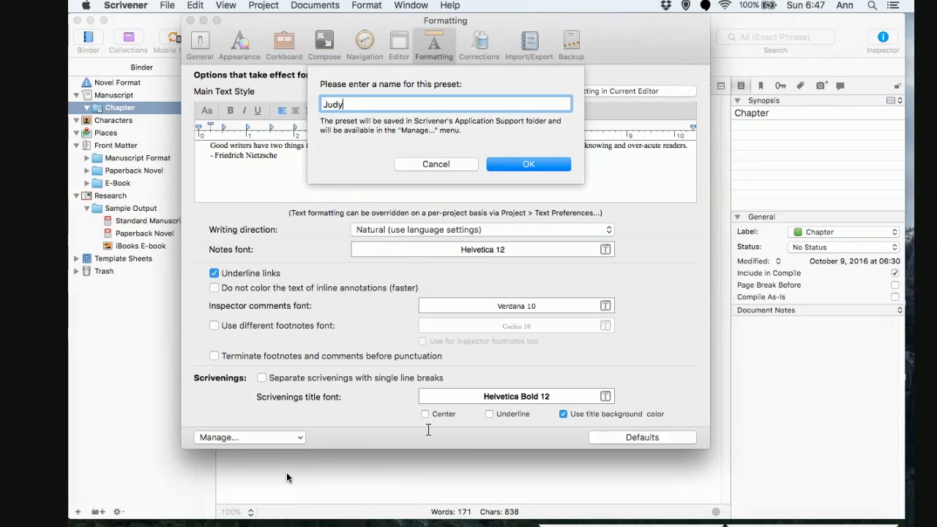
left_click(516, 167)
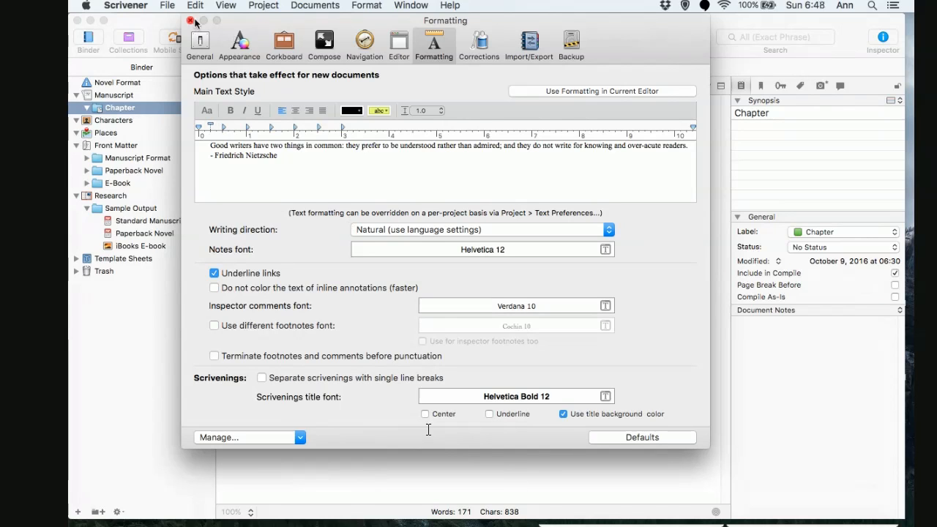
- Close the preferences and convert the Chapter document's formatting to the default text style
left_click(191, 21)
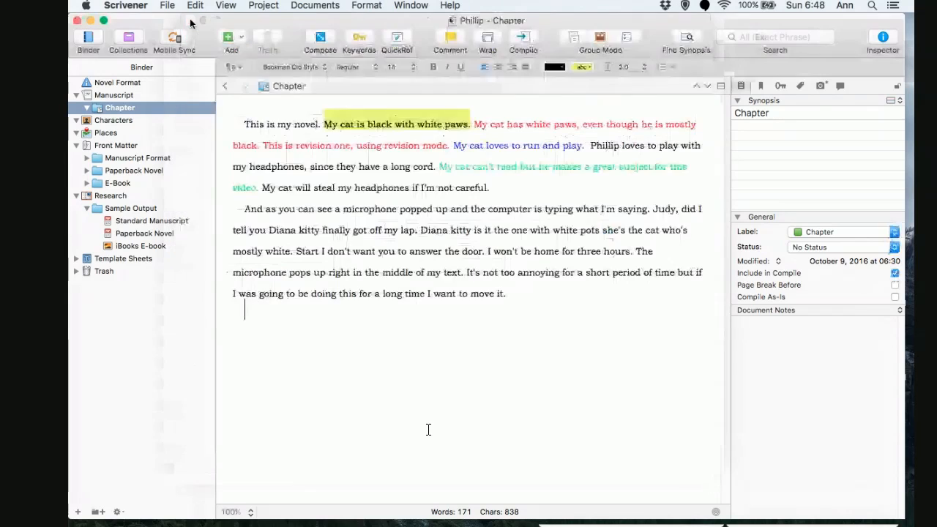
left_click(329, 6)
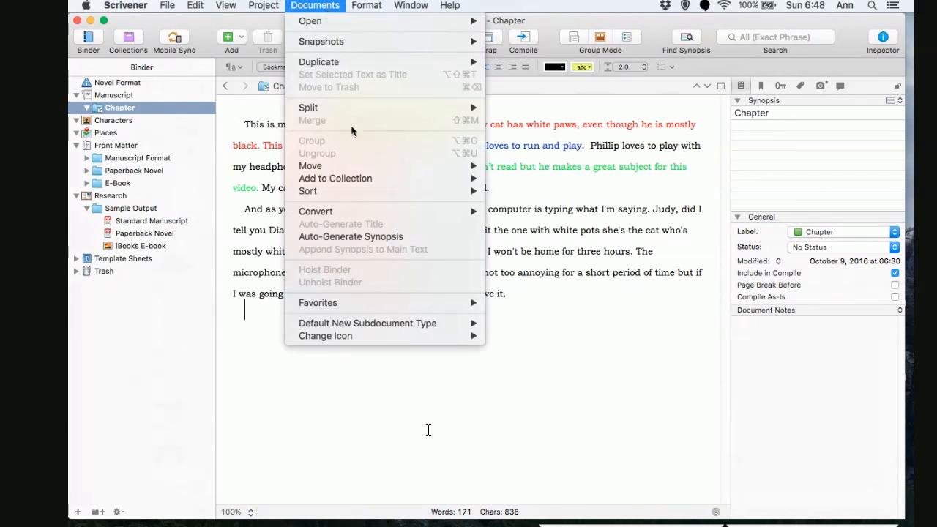
mouse_move(353, 213)
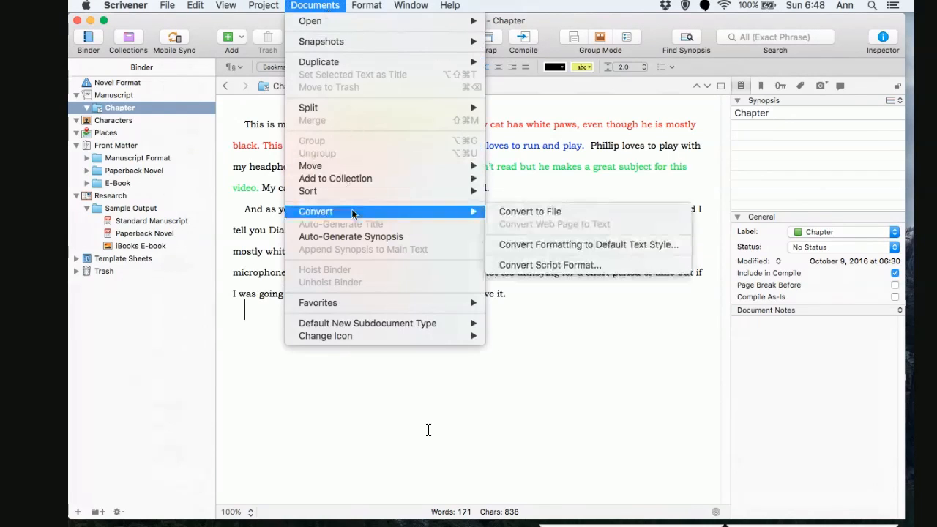
left_click(550, 248)
left_click(549, 247)
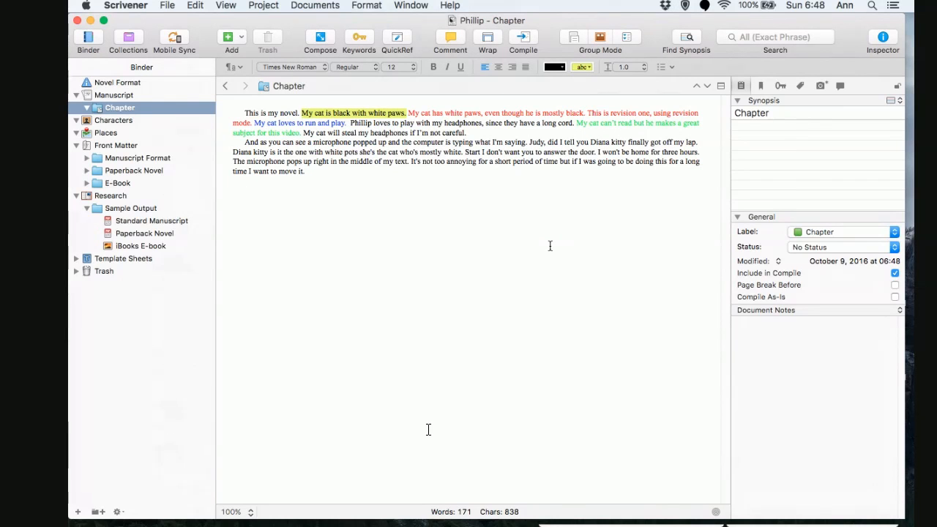
- Reopen the formatting preferences and set the main text style's line spacing to 2.0
left_click(303, 5)
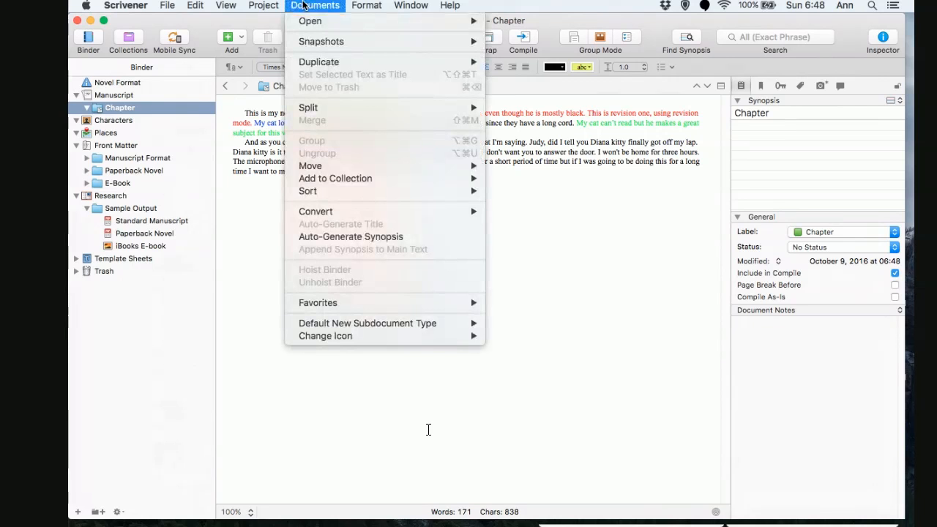
mouse_move(366, 5)
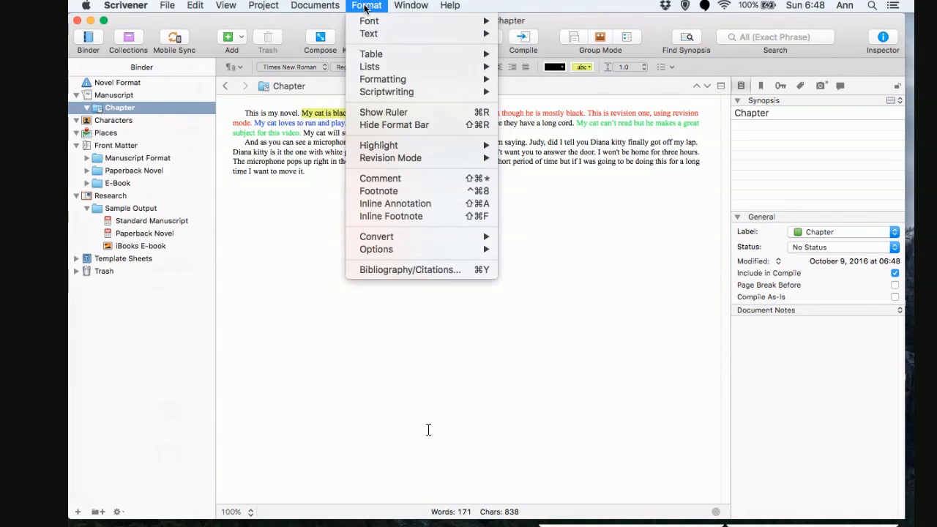
mouse_move(126, 5)
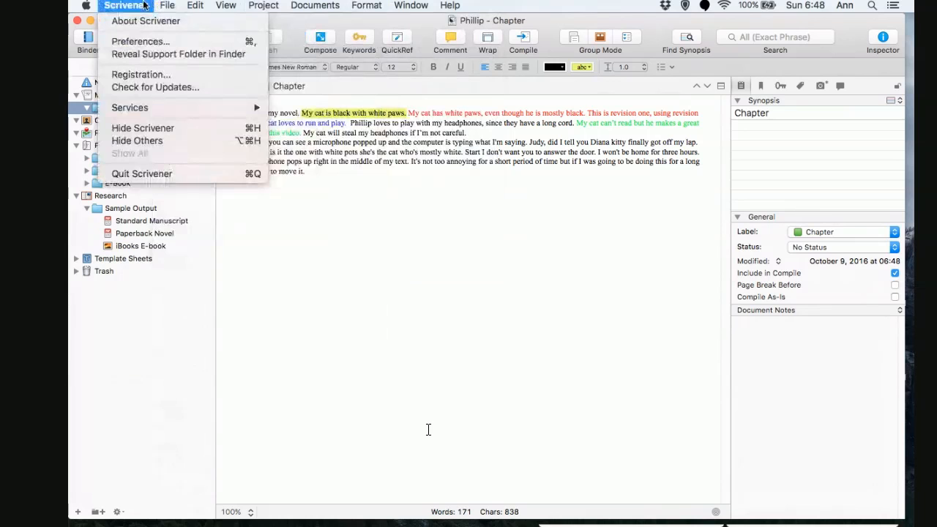
left_click(133, 42)
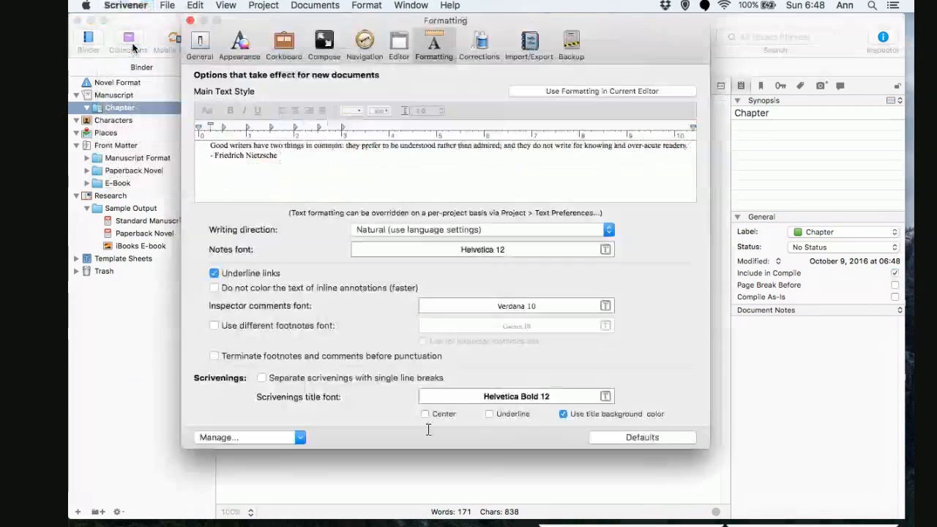
left_click(433, 166)
left_click(442, 110)
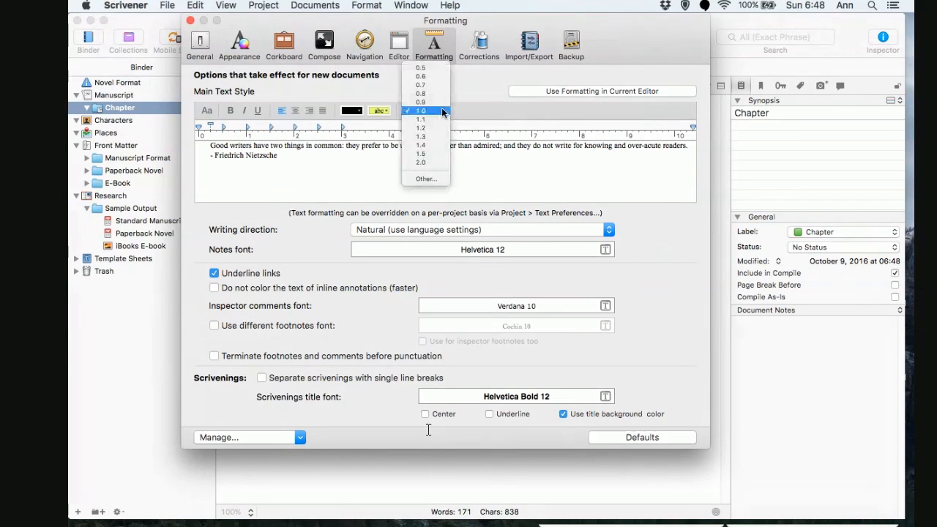
left_click(425, 162)
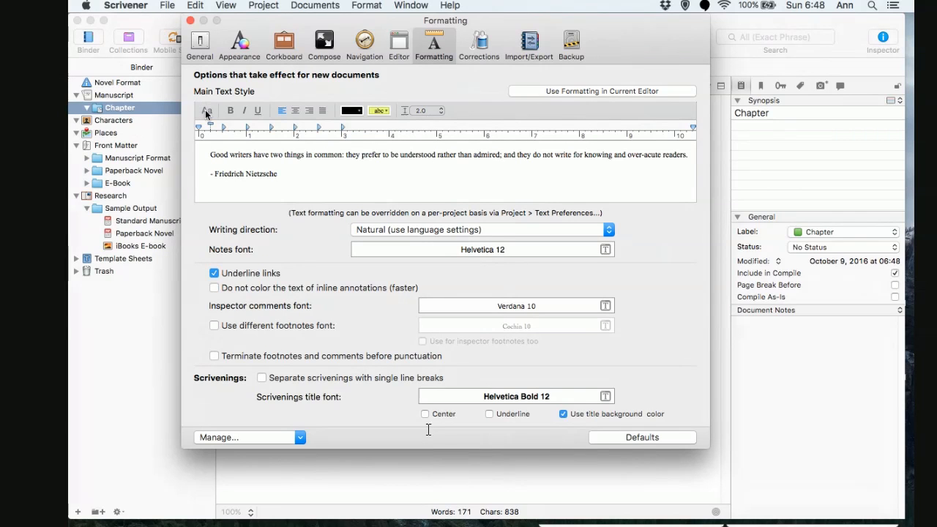
- Change the main text style's font to Bookman Old Style at size 14
left_click(206, 111)
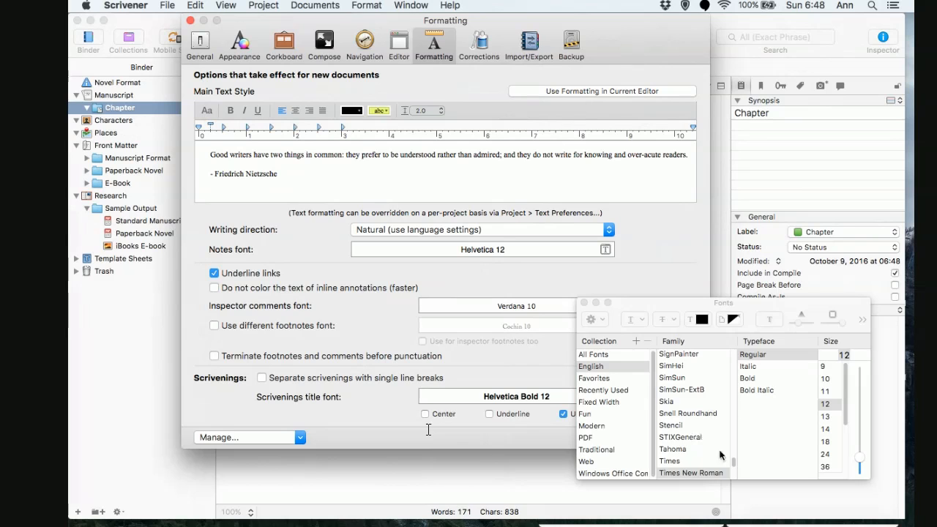
left_click_drag(734, 461, 733, 377)
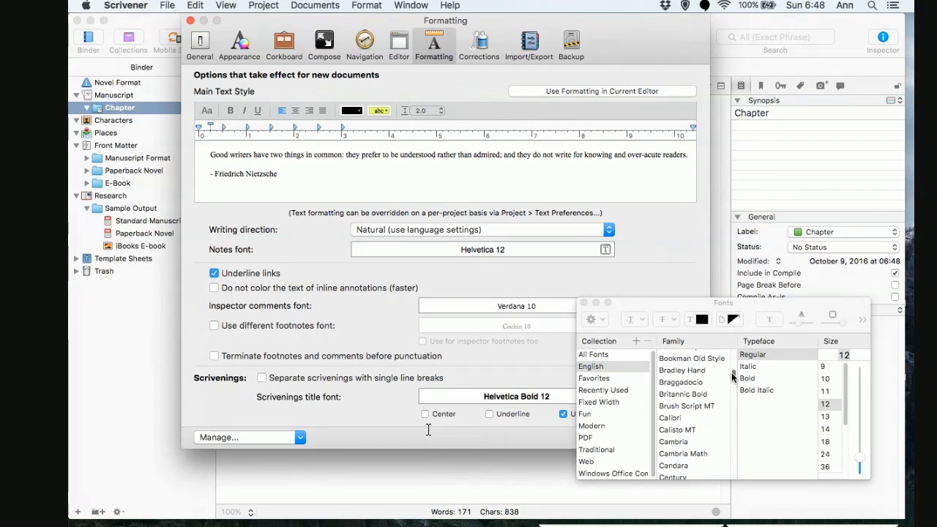
left_click(694, 359)
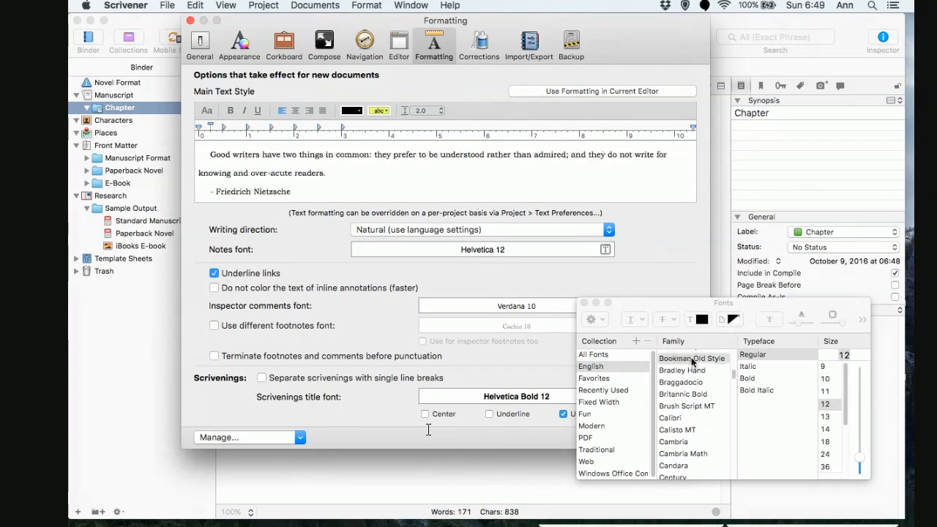
left_click(825, 431)
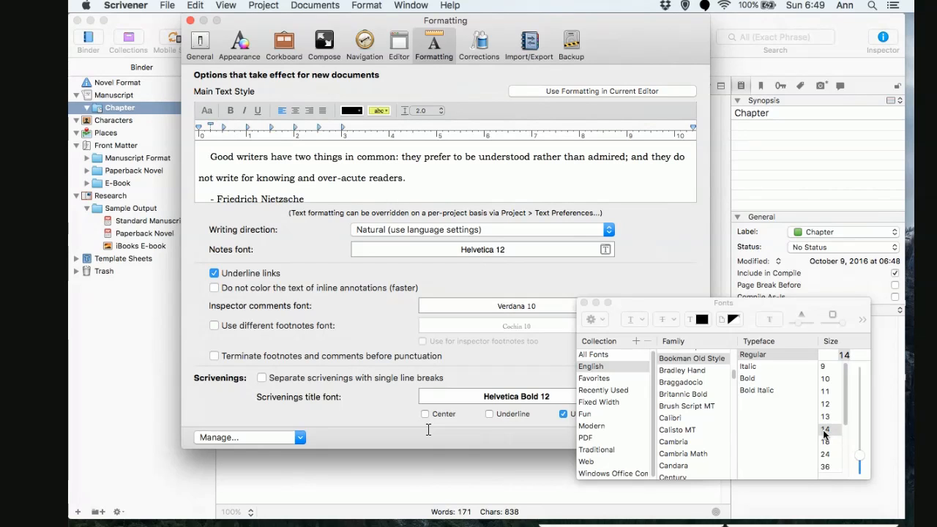
left_click(584, 303)
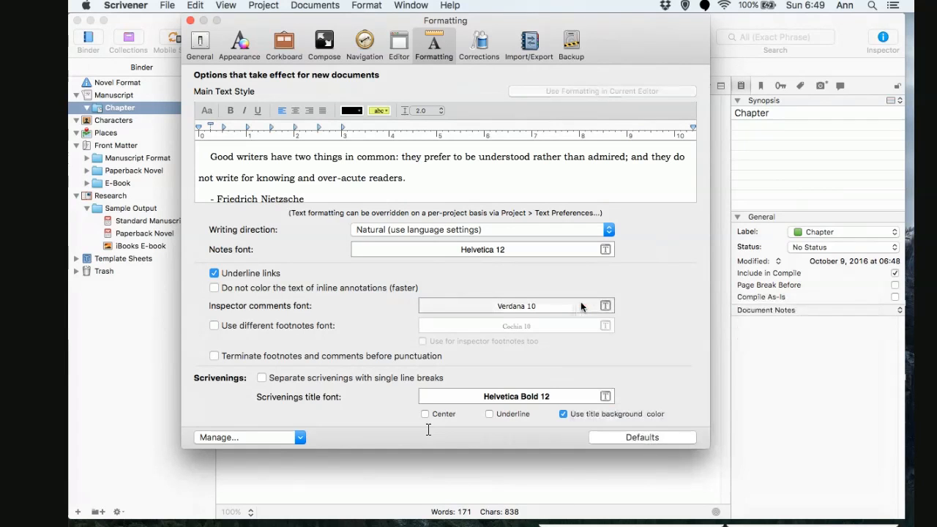
left_click(298, 436)
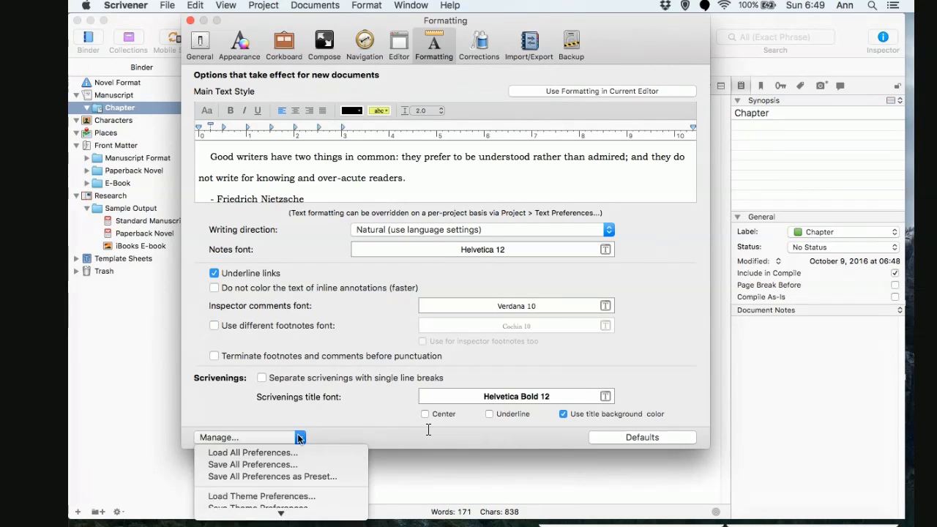
left_click(293, 477)
type("Judy")
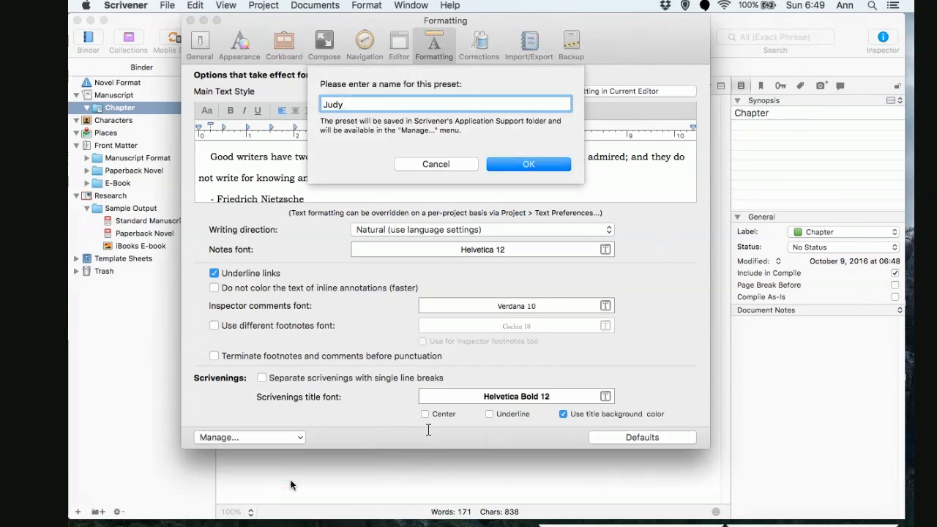
key("BackSpace")
key("BackSpace")
key("BackSpace")
key("BackSpace")
type("Ann")
left_click(522, 168)
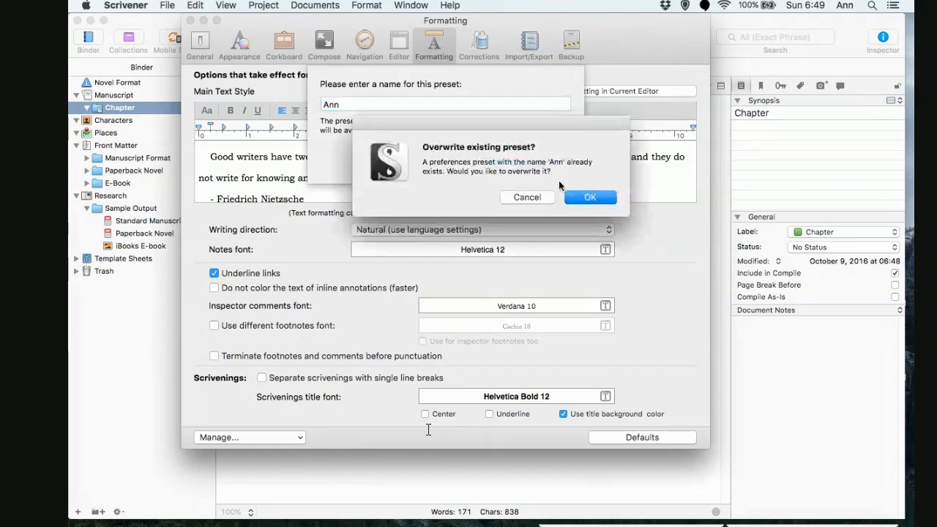
left_click(526, 199)
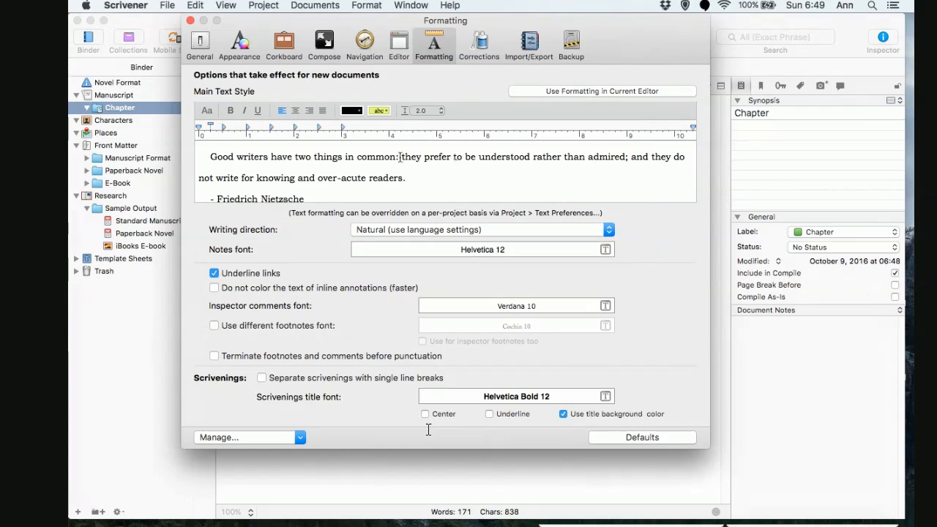
- Save all preferences as a new preset named with the person's first name followed by 2
left_click(301, 438)
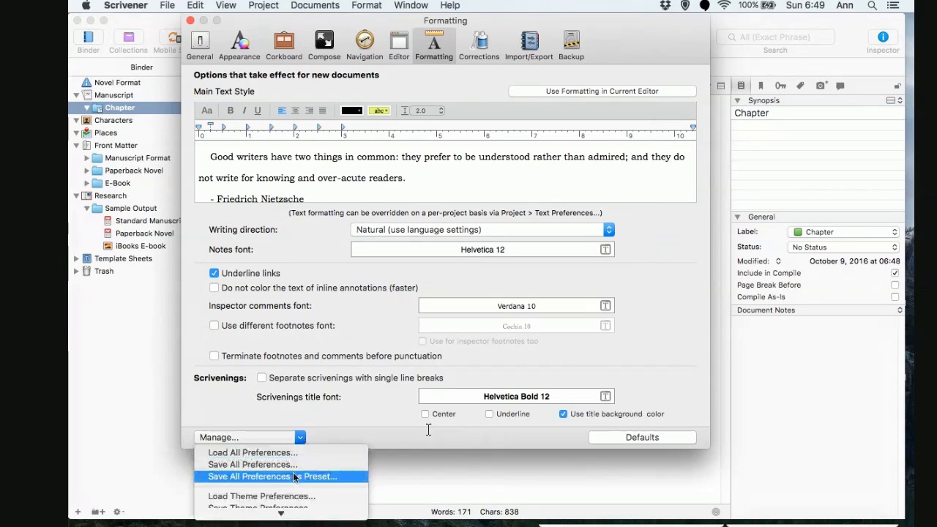
left_click(294, 477)
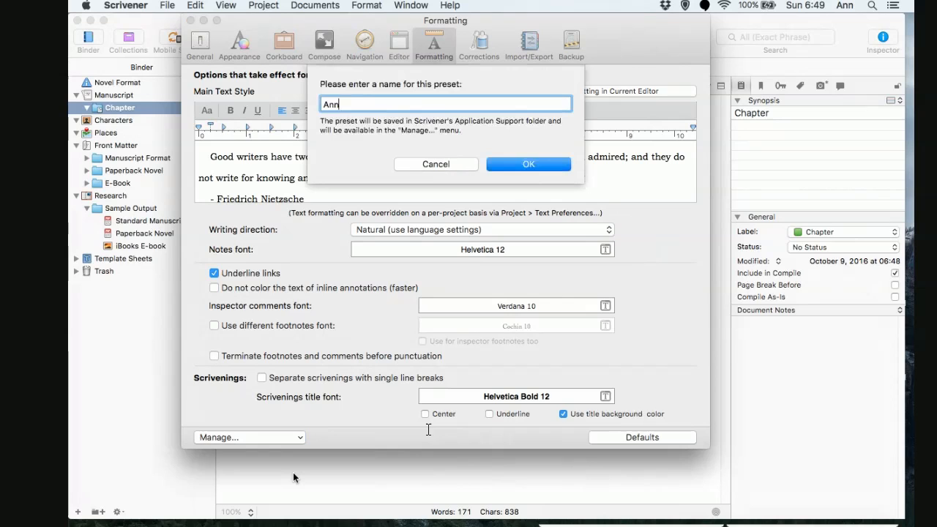
type("2")
left_click(508, 167)
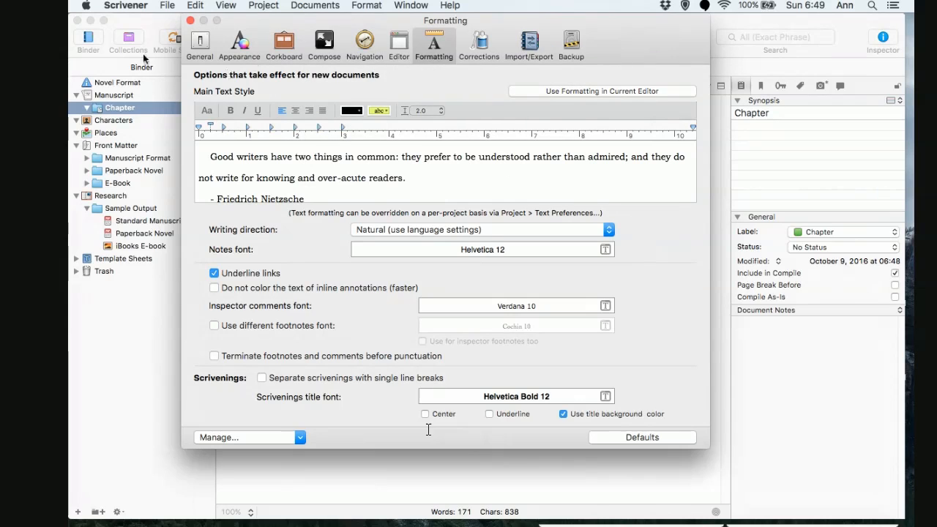
- Close the preferences and convert the Chapter document's formatting to the default text style without any preserve options
left_click(189, 21)
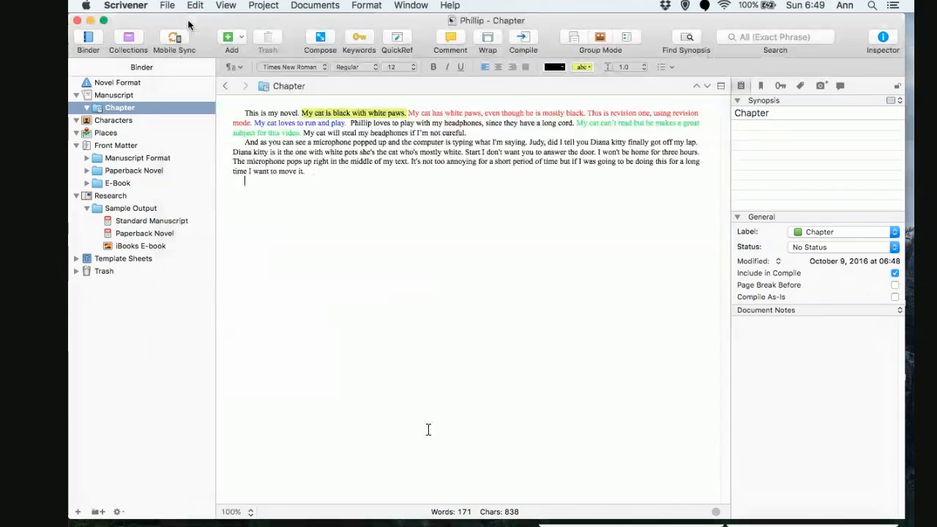
left_click(303, 6)
mouse_move(307, 217)
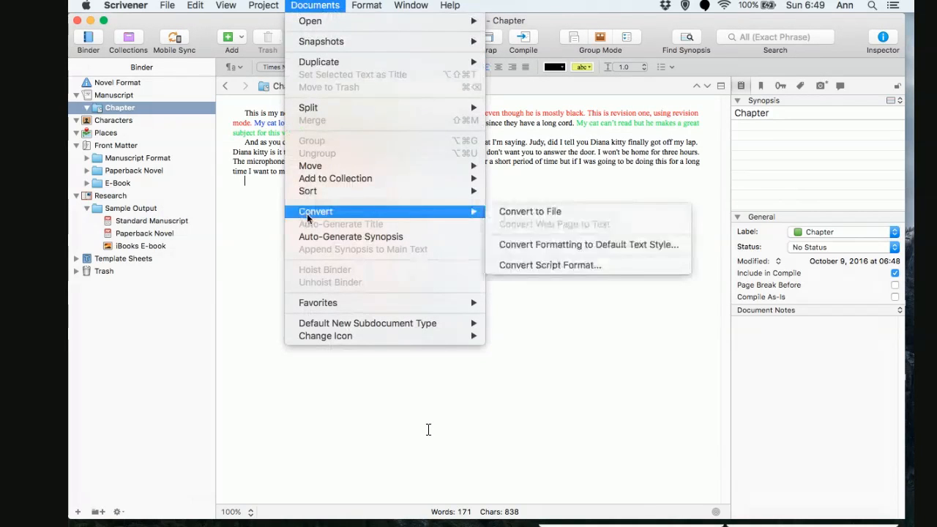
left_click(529, 249)
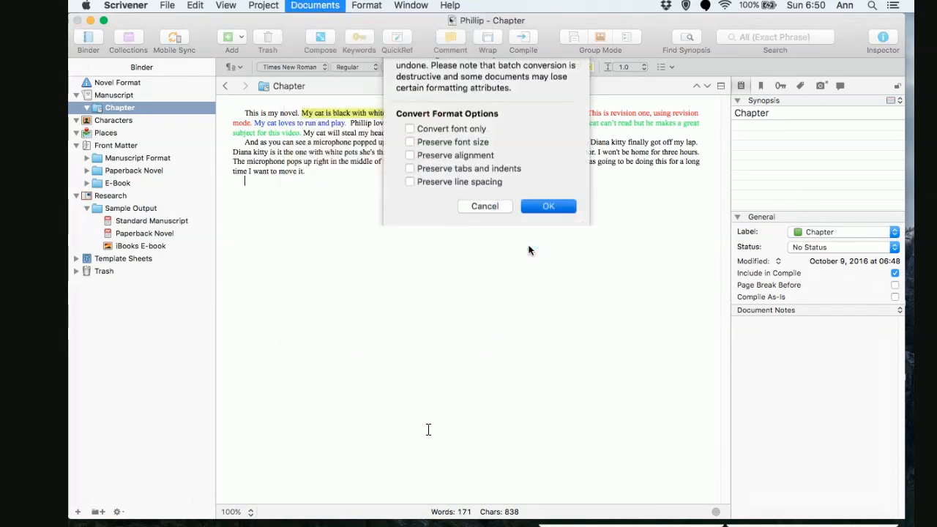
left_click(548, 244)
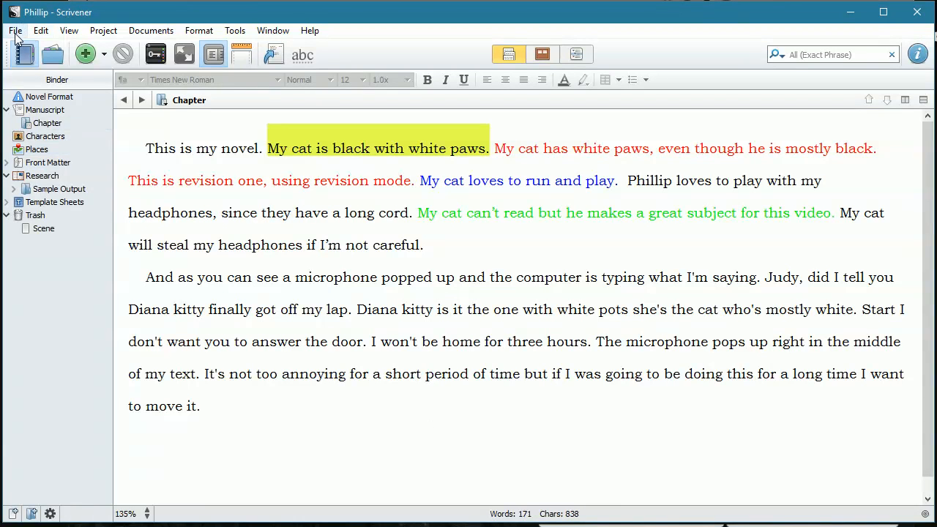
- In Scrivener for Windows, place the cursor in the Chapter text and convert its formatting to the default text style
left_click(139, 33)
mouse_move(170, 289)
left_click(584, 373)
left_click(582, 358)
left_click(151, 30)
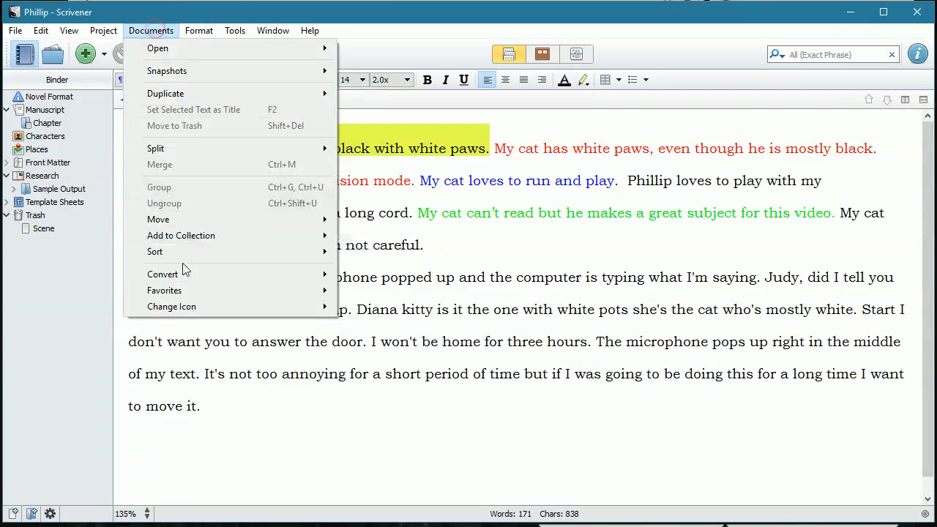
mouse_move(185, 277)
left_click(413, 293)
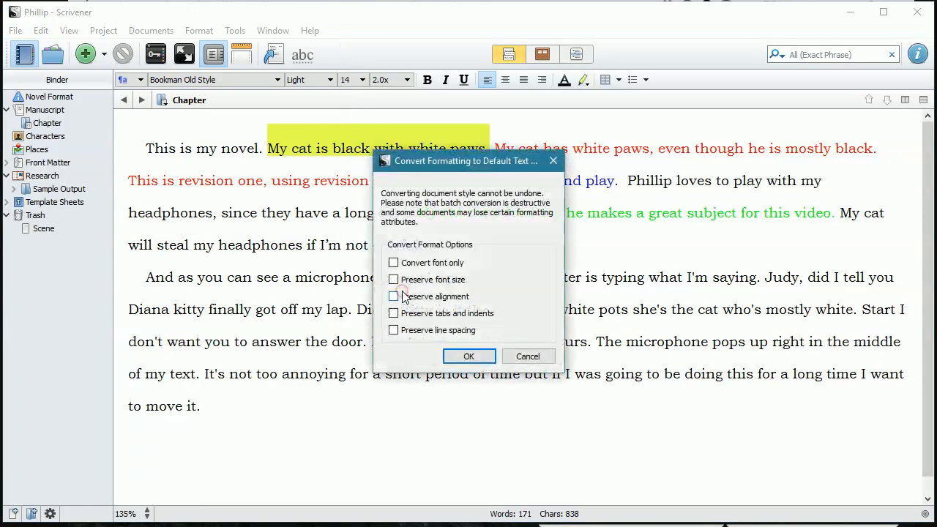
left_click(464, 356)
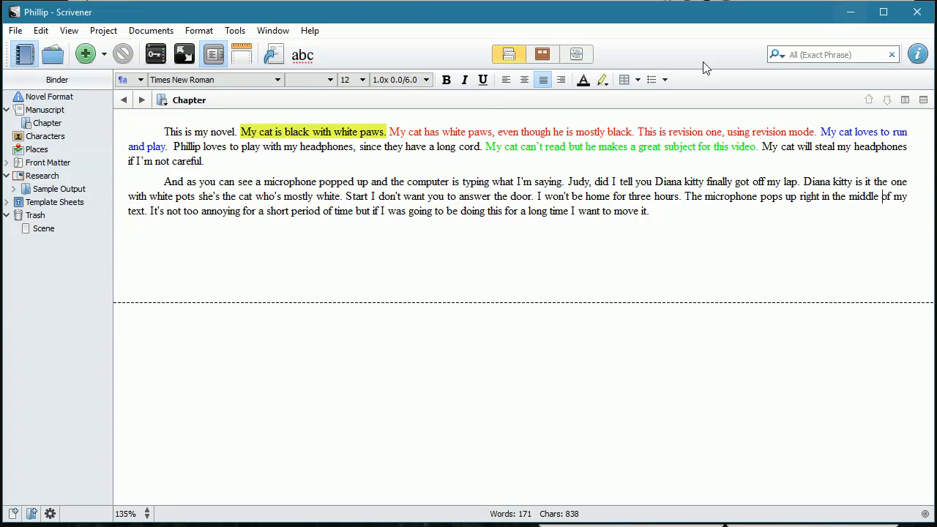
- Color the second paragraph's opening sentence, "And as you can see a microphone popped up and the computer is typing what I'm saying.", purple
left_click_drag(162, 181, 567, 180)
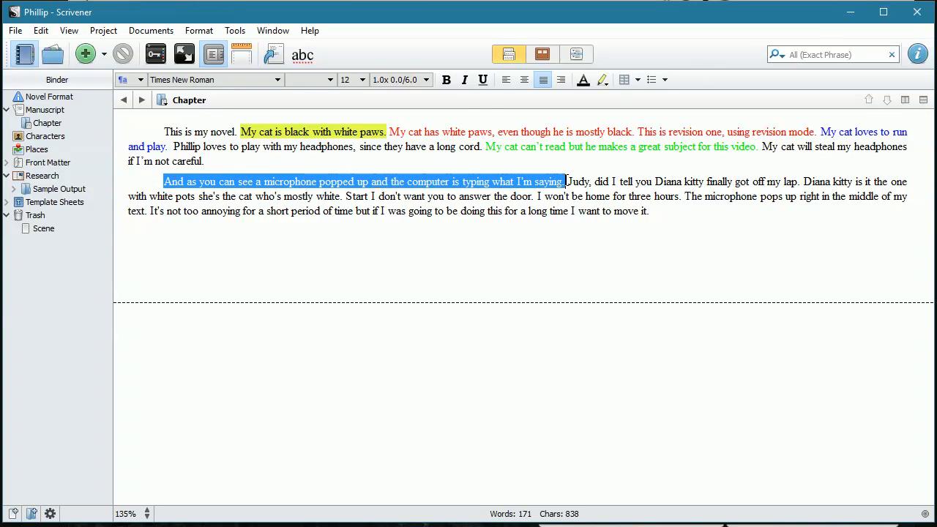
left_click(583, 81)
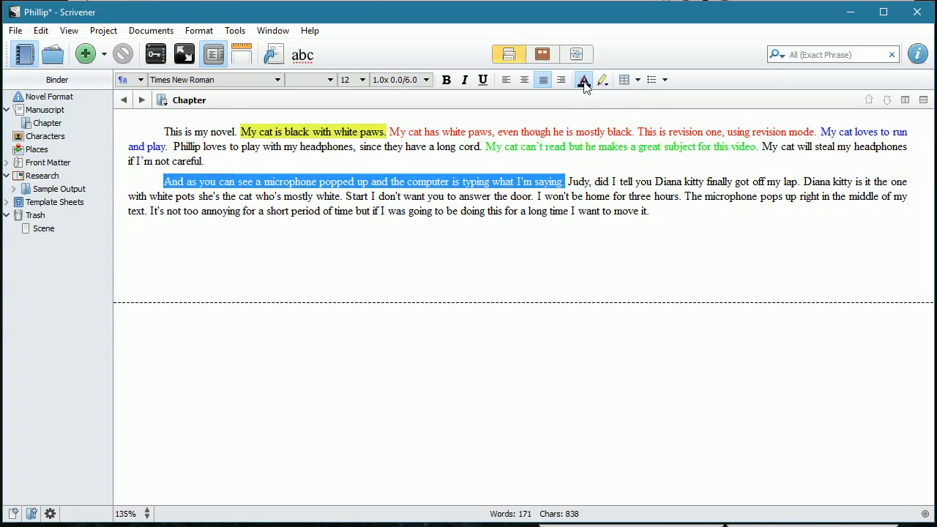
left_click(584, 84)
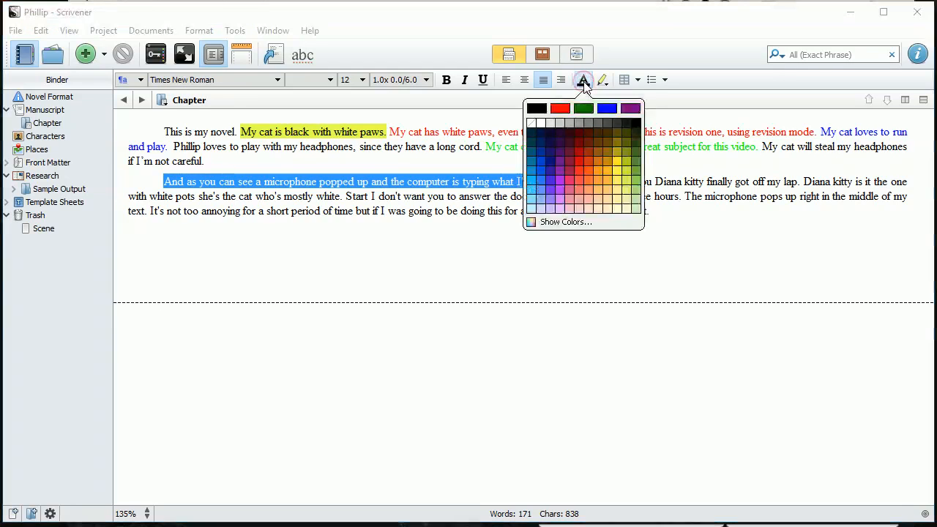
left_click(631, 107)
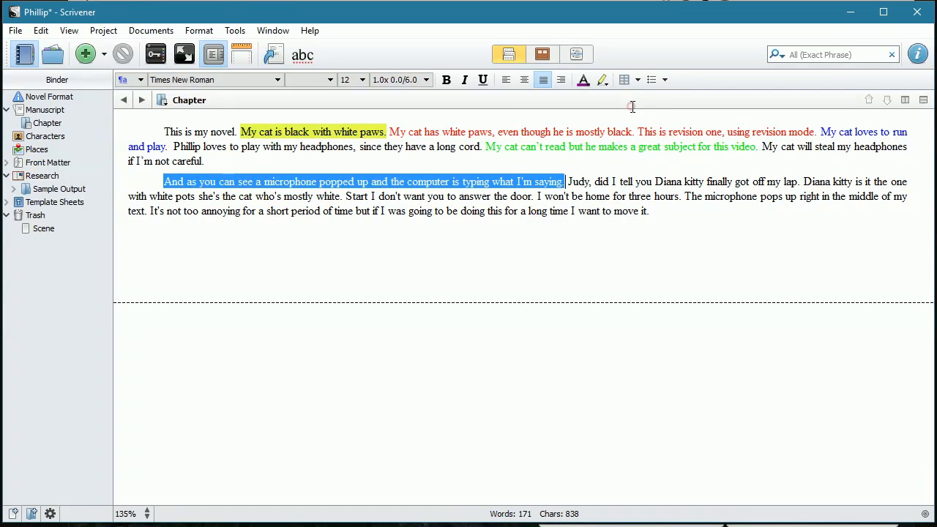
left_click(444, 213)
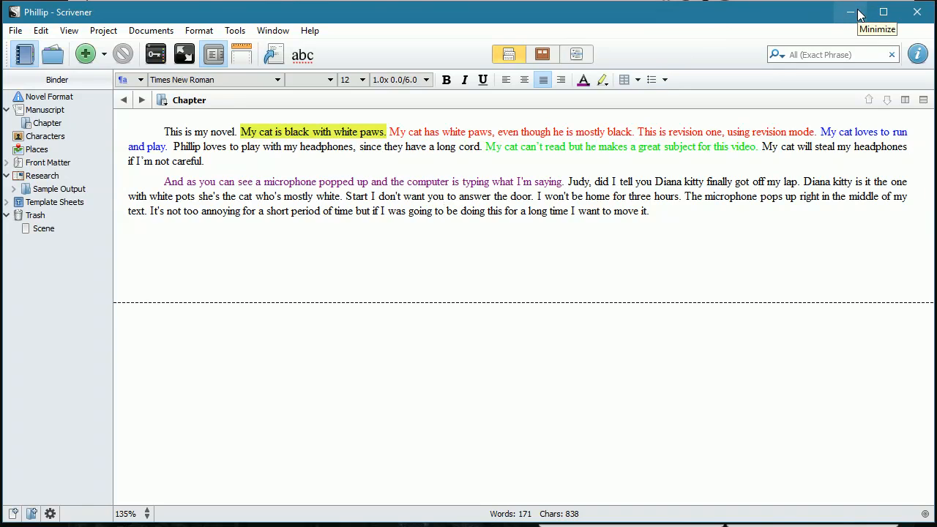
- Review the spelling dictionaries available in the Corrections options, and leave the options without saving changes
left_click(234, 32)
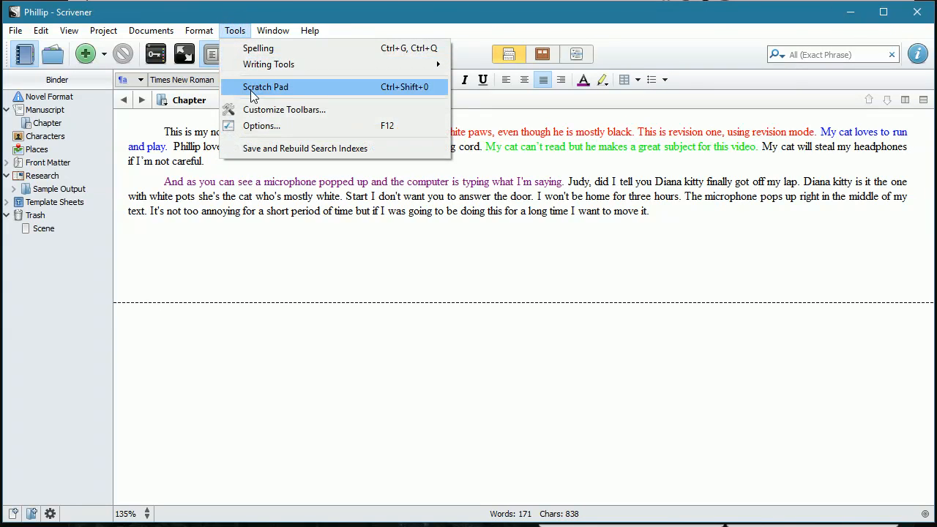
left_click(261, 126)
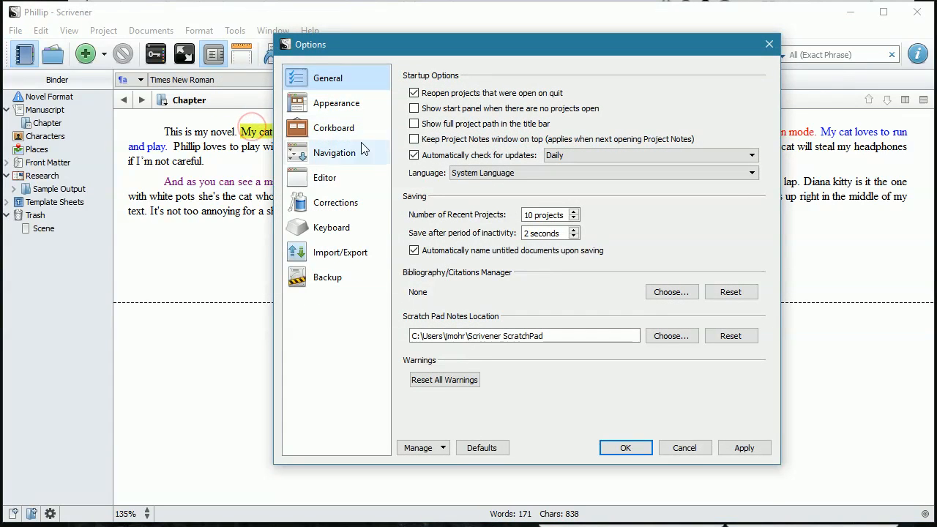
left_click(337, 207)
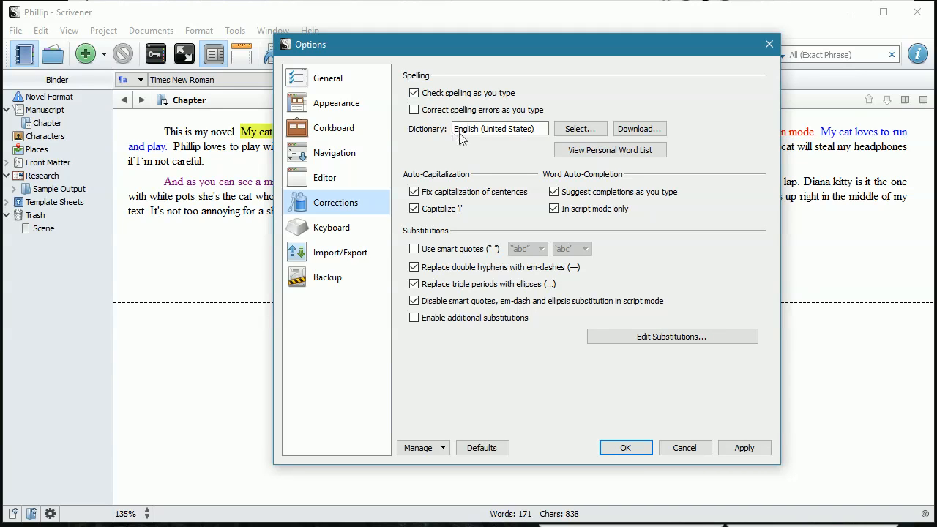
left_click(586, 128)
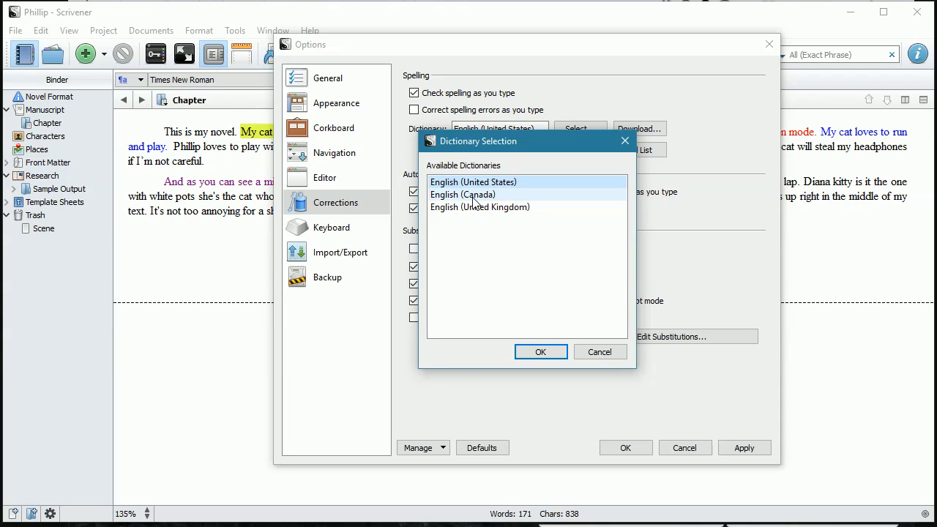
left_click(600, 354)
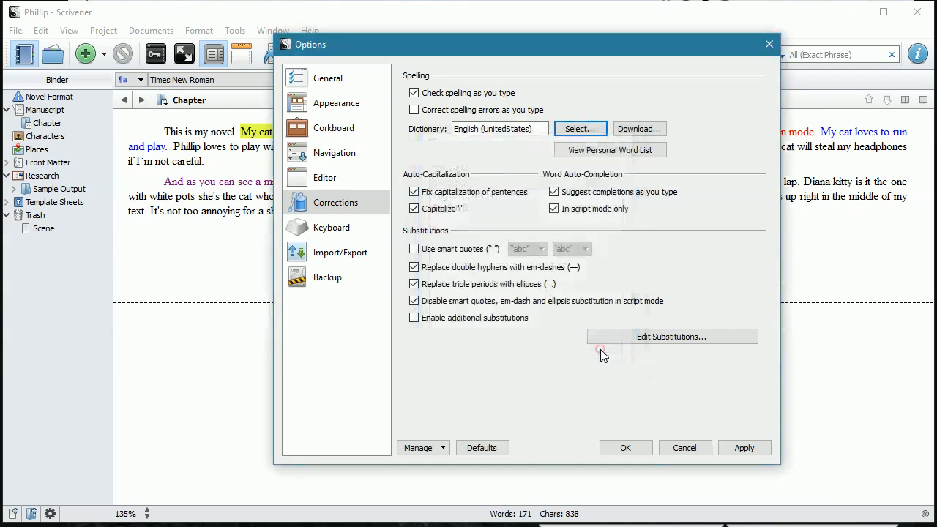
left_click(700, 449)
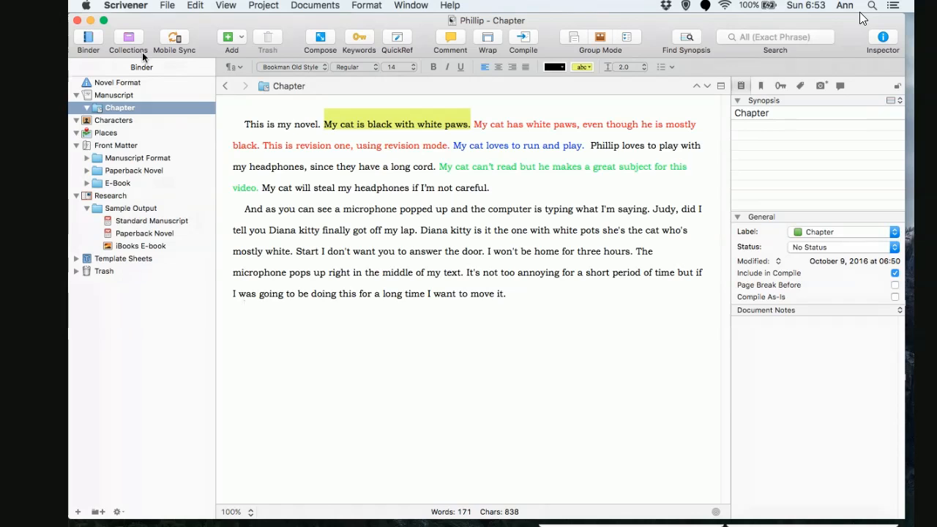
- In the Mac's System Preferences, examine the preferred languages under Language & Region and the list of languages that can be added
left_click(86, 6)
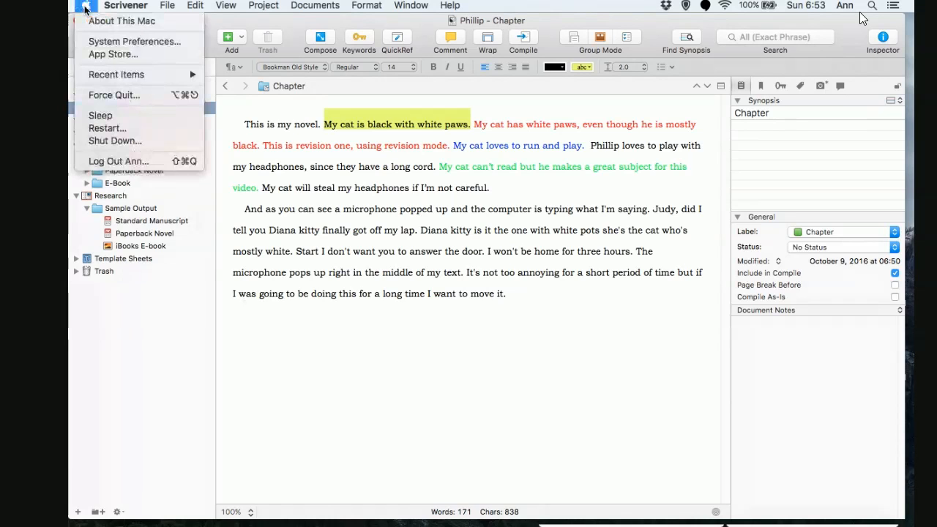
left_click(98, 43)
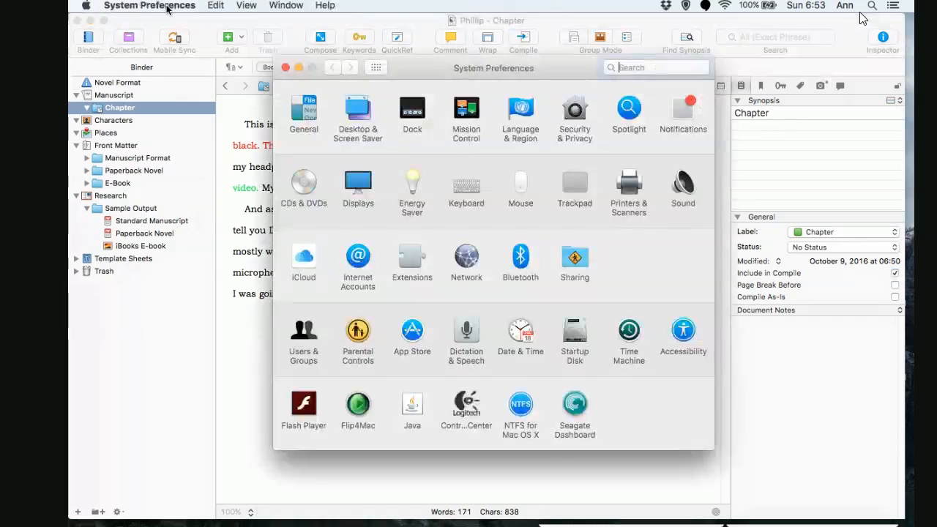
left_click(527, 108)
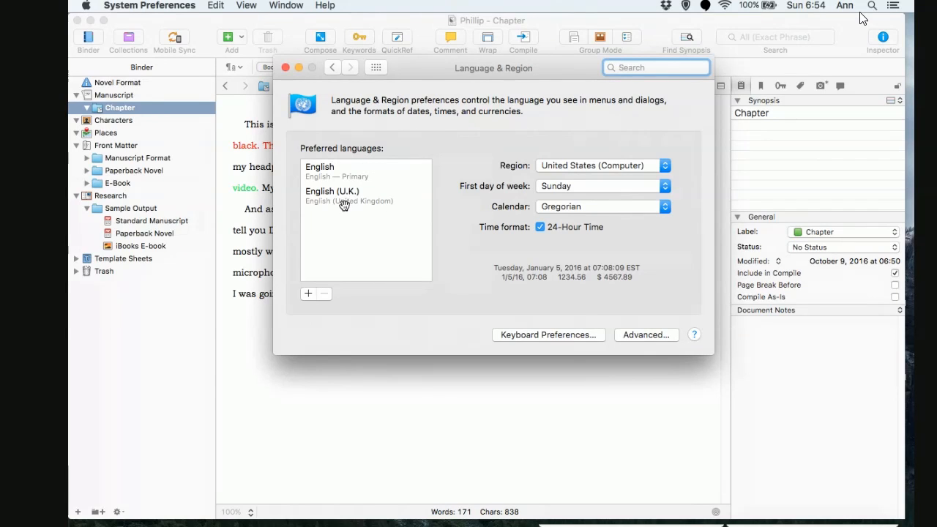
left_click(308, 295)
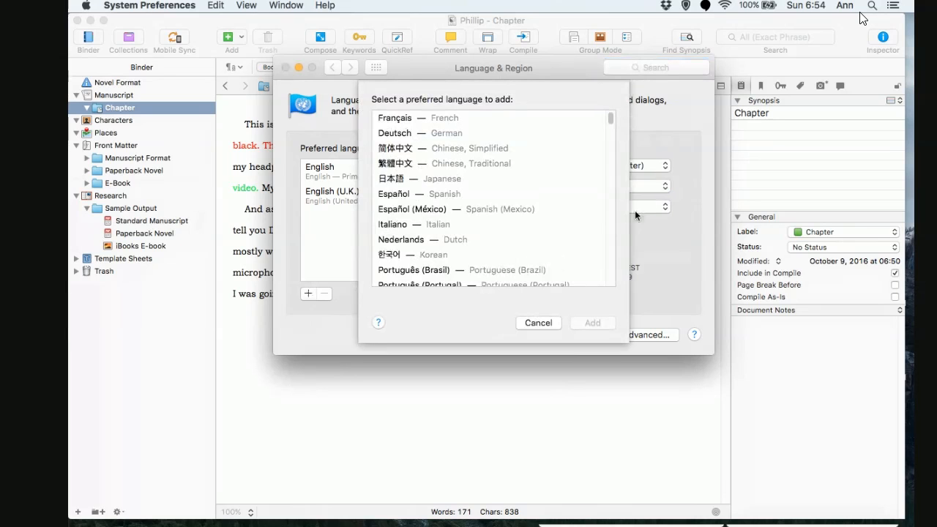
scroll(611, 121, "down", 10)
scroll(608, 120, "up", 12)
scroll(578, 220, "down", 15)
left_click(540, 323)
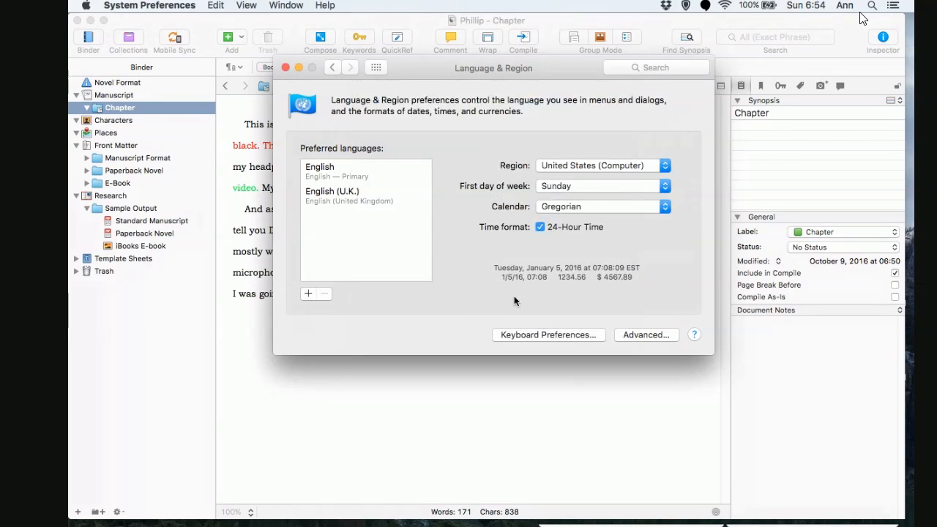
left_click(387, 176)
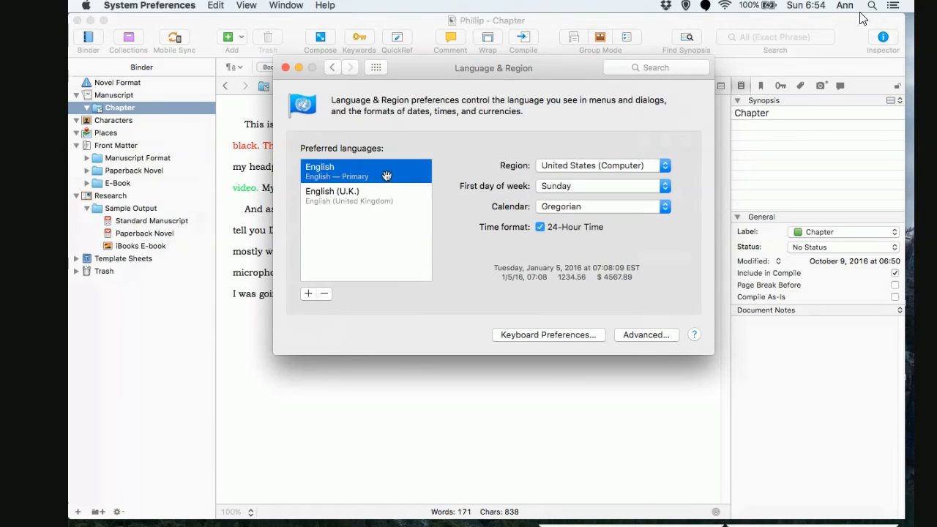
left_click(285, 67)
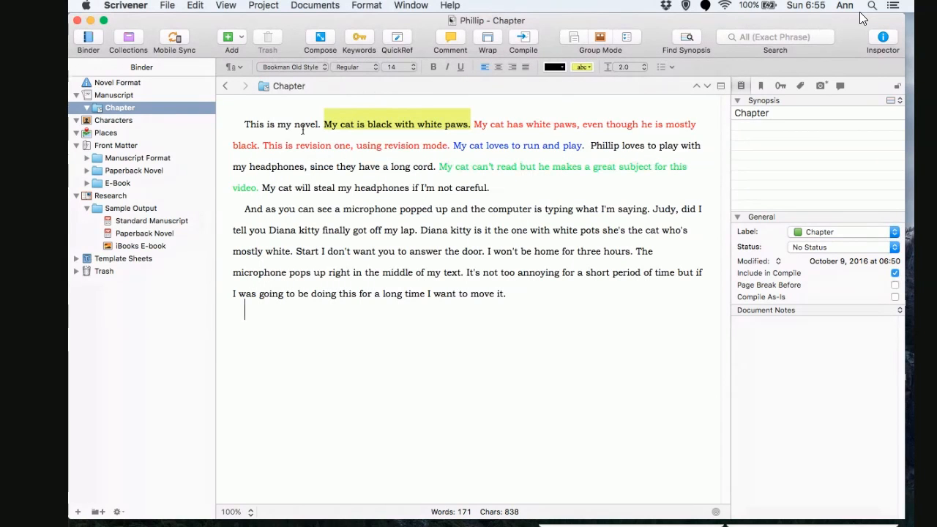
- Look over the Spelling and Grammar commands available for the Chapter document in Scrivener
left_click(196, 5)
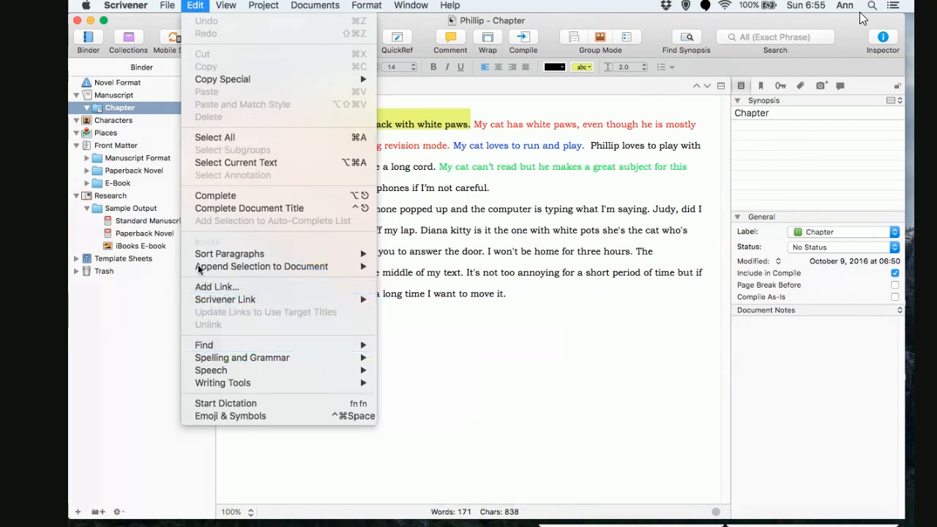
mouse_move(208, 350)
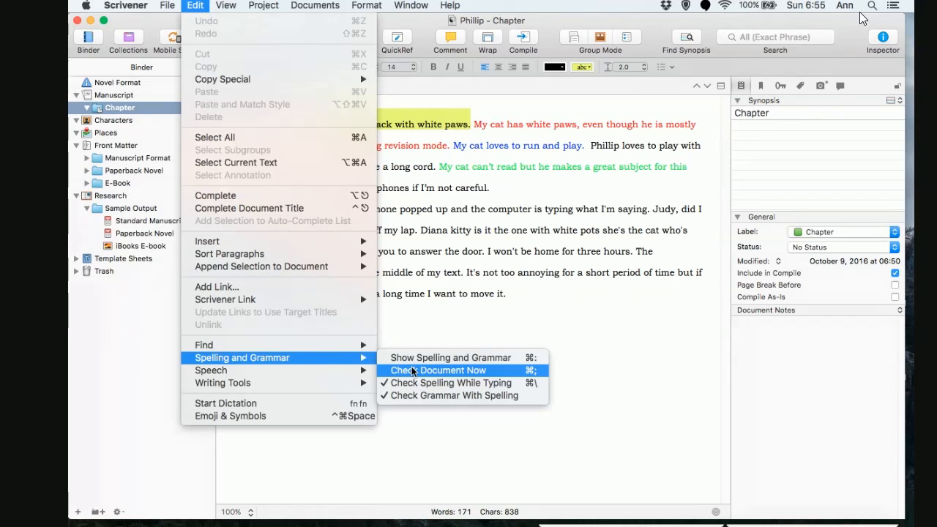
left_click(549, 308)
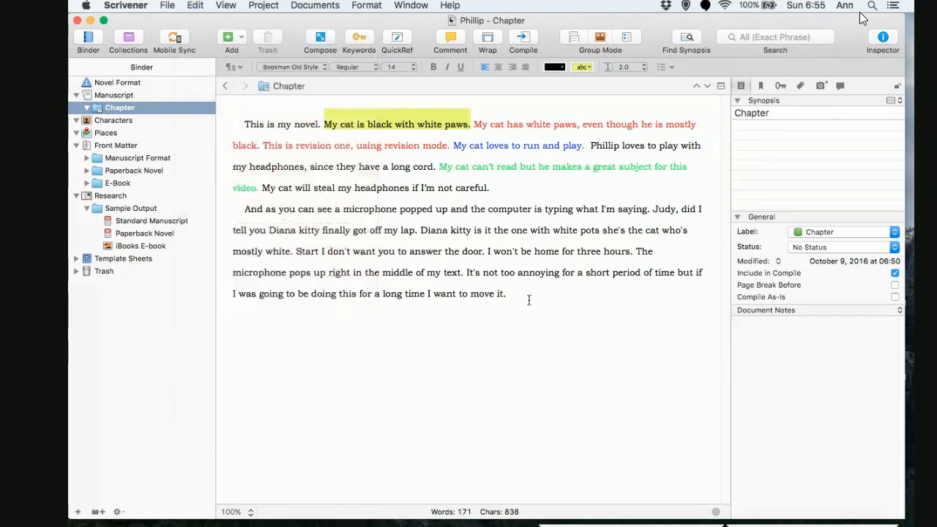
- Enter the misspelled word "Compputer" on a new line below the last paragraph to test automatic spelling correction
key("Return")
type("Co")
type("mppputer")
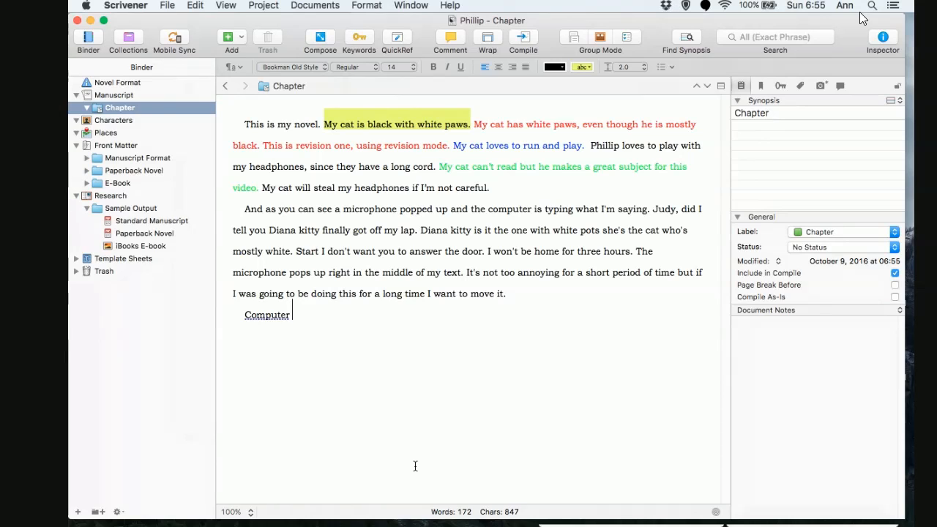
- Delete the spelling test word from the new line below the last paragraph
key("BackSpace")
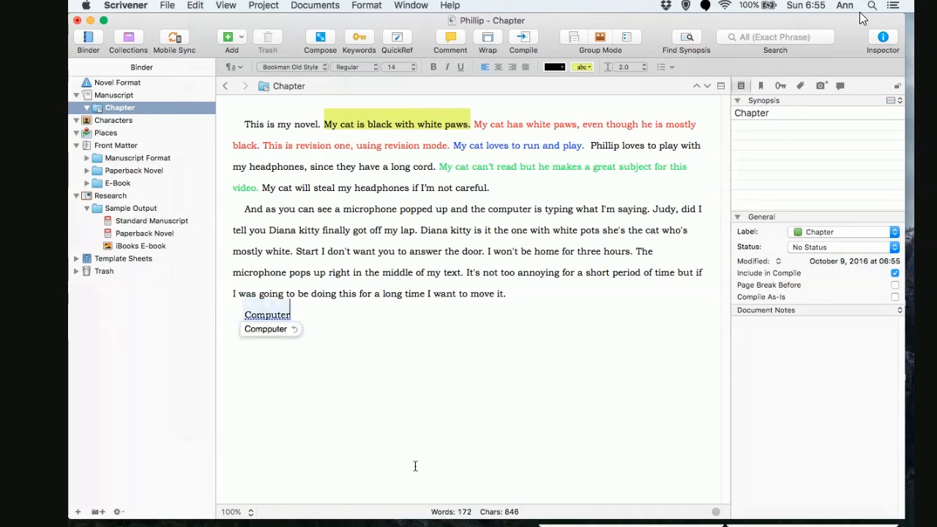
key("BackSpace")
key("BackSpace")
key("BackSpace")
key("BackSpace")
key("BackSpace")
key("BackSpace")
key("BackSpace")
key("BackSpace")
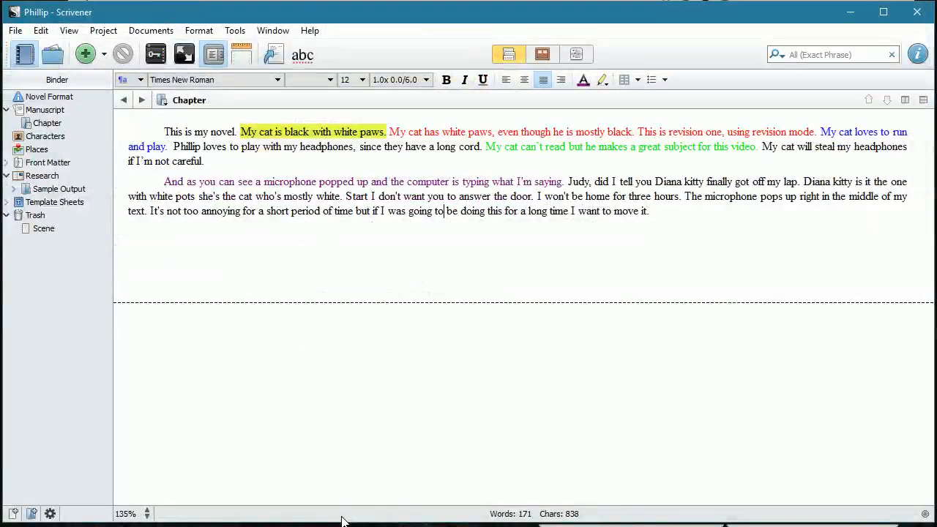
- In the Windows version's Chapter document, enter "Compputer" on a new last line and correct it to "Computer" with the spelling suggestion
left_click(237, 31)
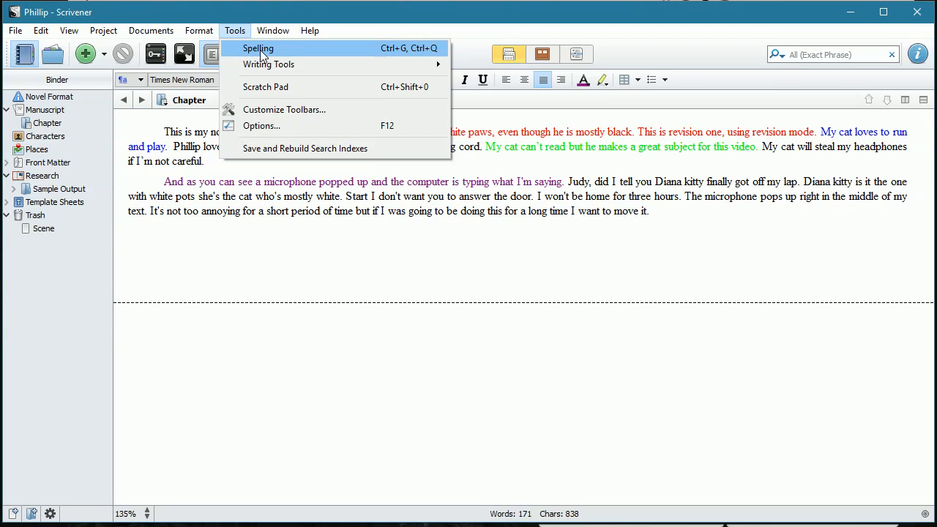
left_click(182, 231)
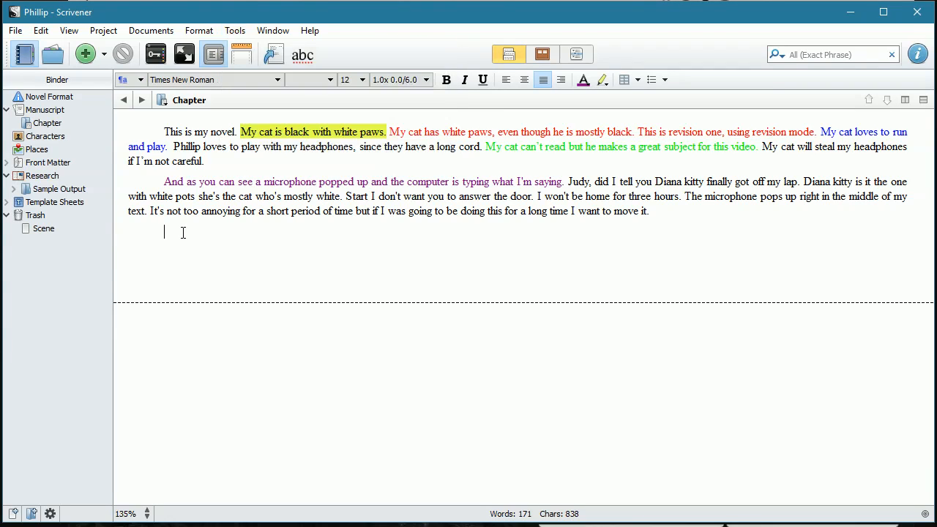
type("Compu")
key("BackSpace")
type("puter")
right_click(185, 230)
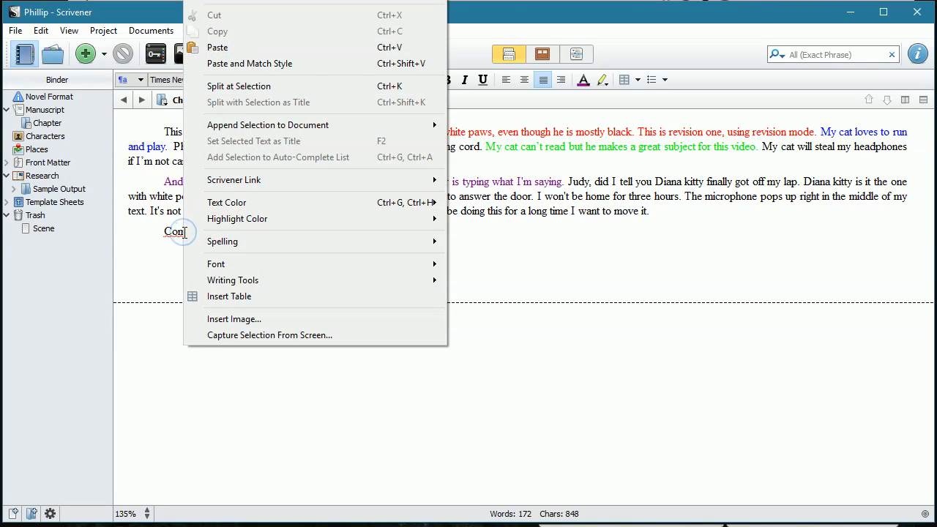
left_click(236, 1)
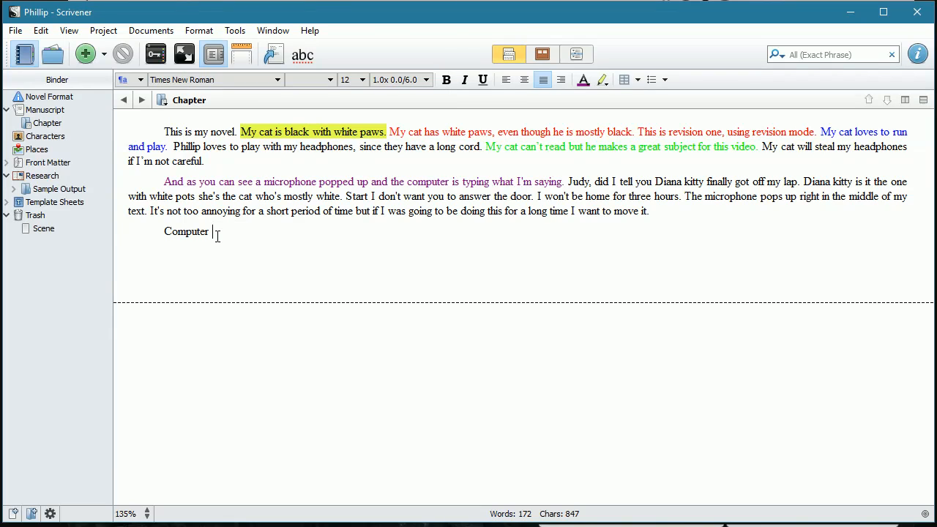
- Remove the test word "Computer" and its empty line from the end of the Windows Chapter document
key("BackSpace")
key("BackSpace")
key("BackSpace")
key("BackSpace")
key("BackSpace")
key("BackSpace")
key("BackSpace")
key("BackSpace")
key("BackSpace")
key("BackSpace")
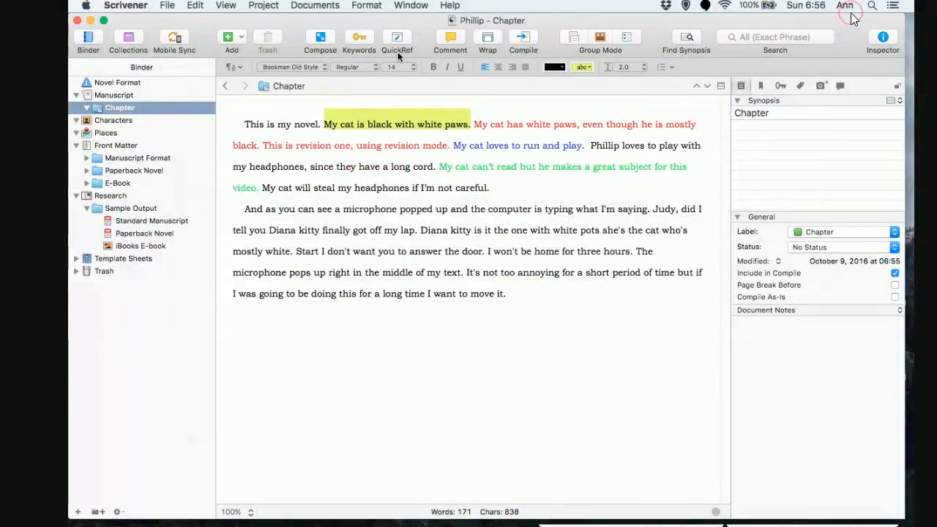
- In Scrivener on the Mac, show the Scratch Pad and add a note titled "Diana"
left_click(399, 6)
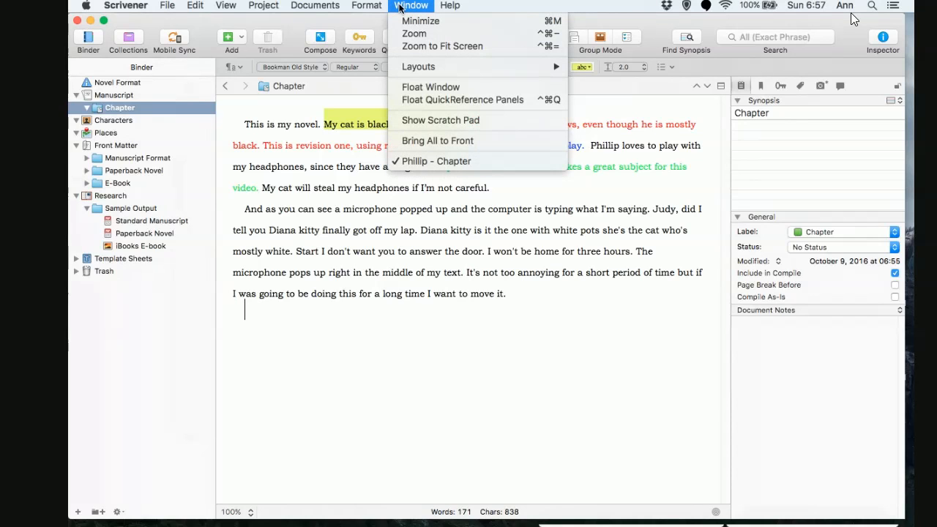
left_click(415, 121)
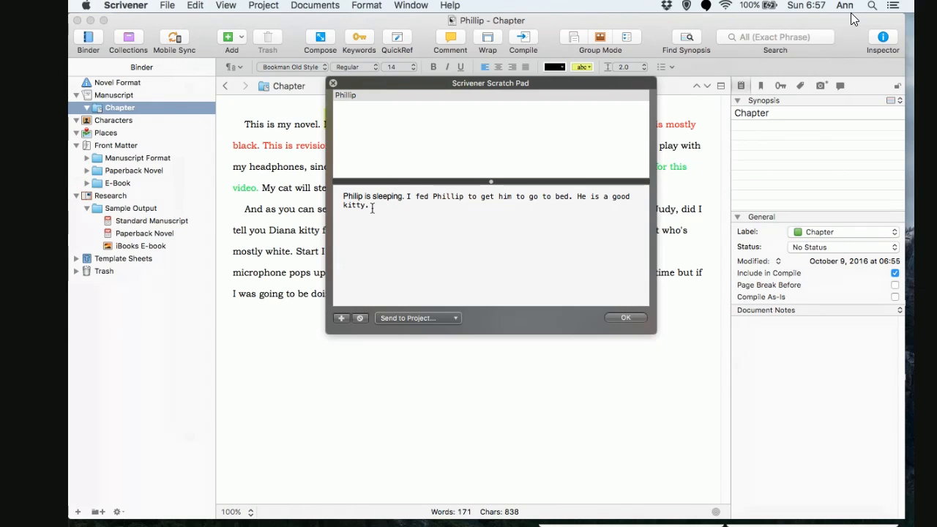
left_click(341, 318)
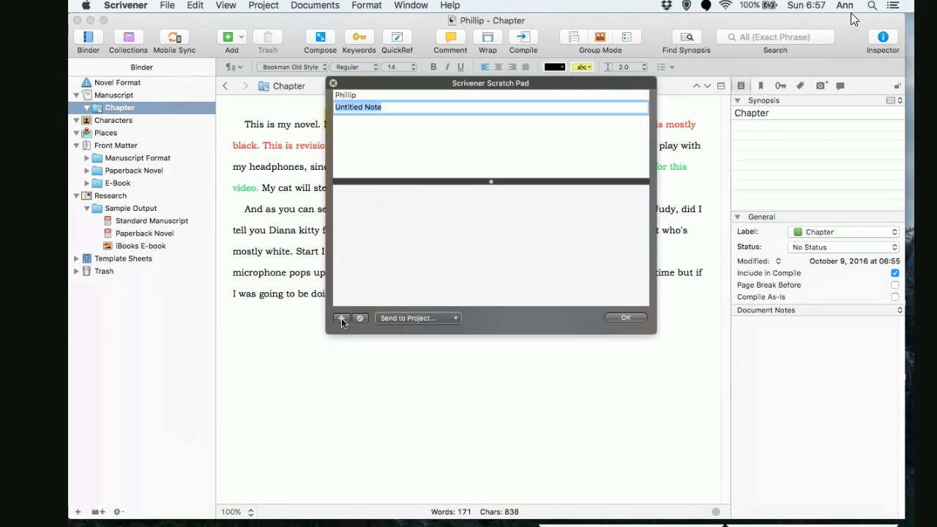
type("Diana")
key("Return")
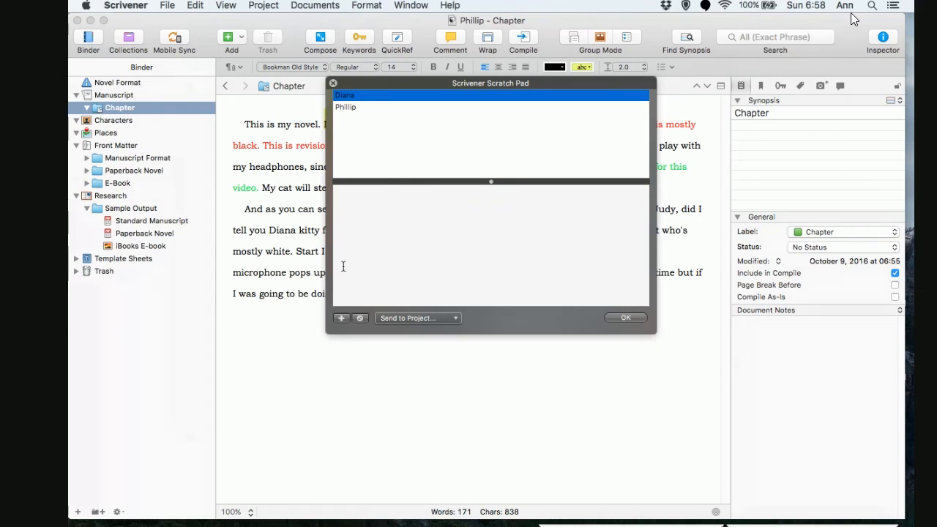
left_click(409, 232)
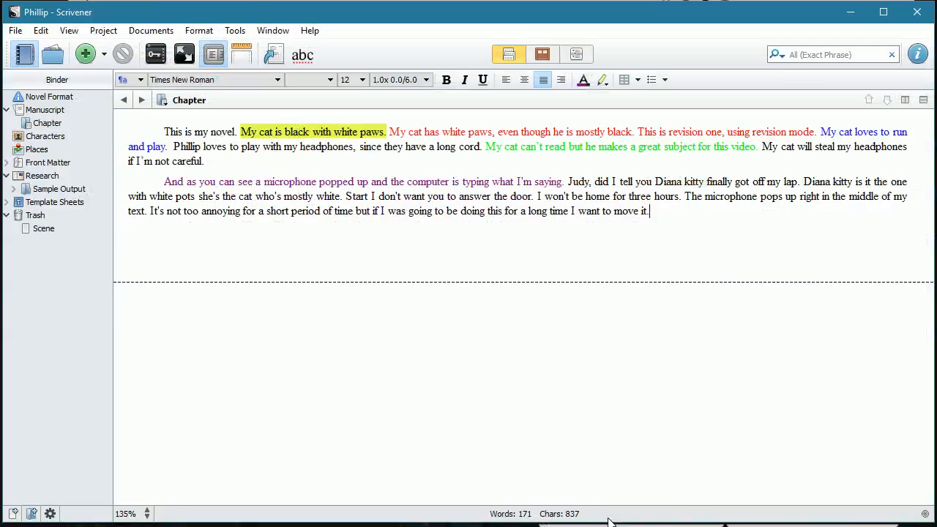
- In Scrivener on Windows, show the Scratch Pad and write "Text about the demo..." in the Demo note
left_click(242, 32)
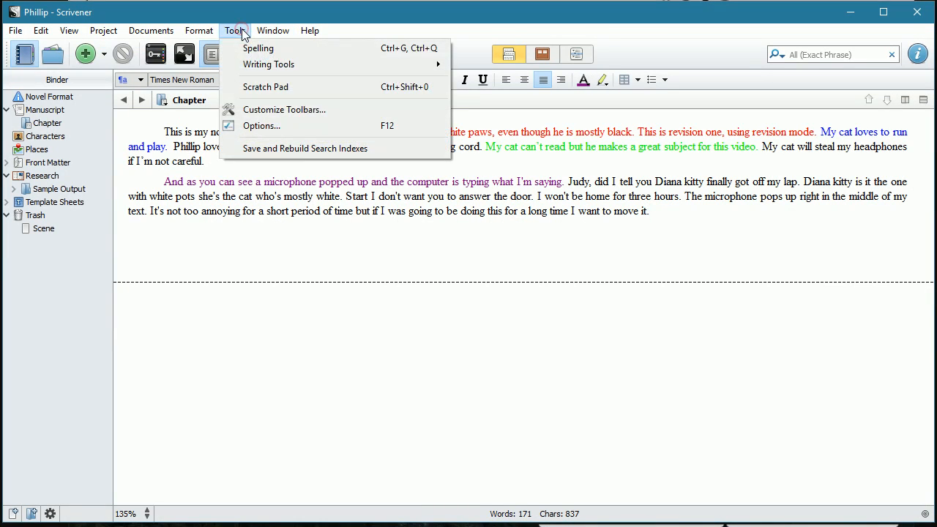
left_click(258, 89)
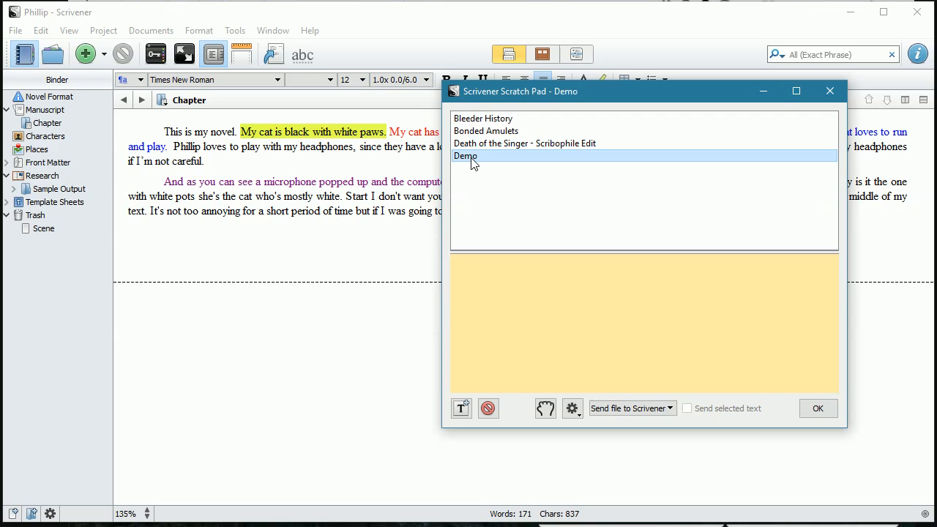
left_click(481, 285)
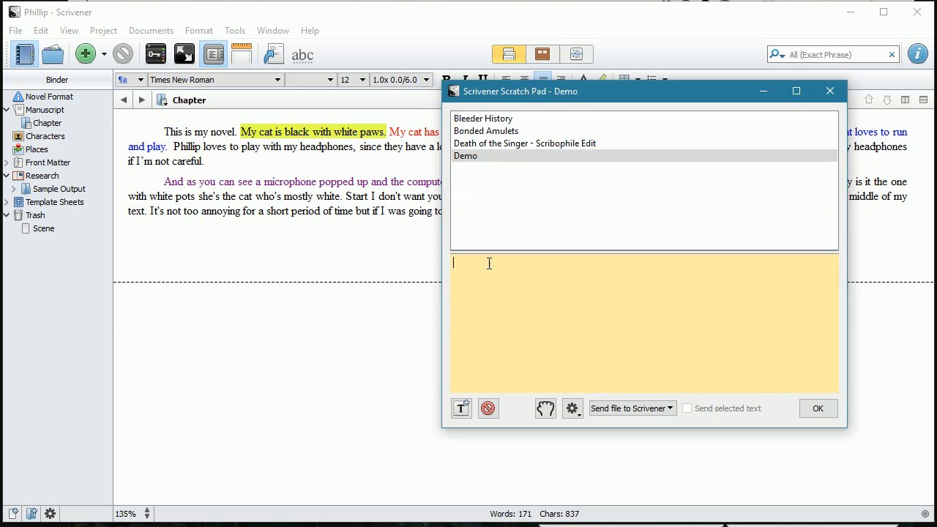
type("Text about the demo...")
left_click(471, 178)
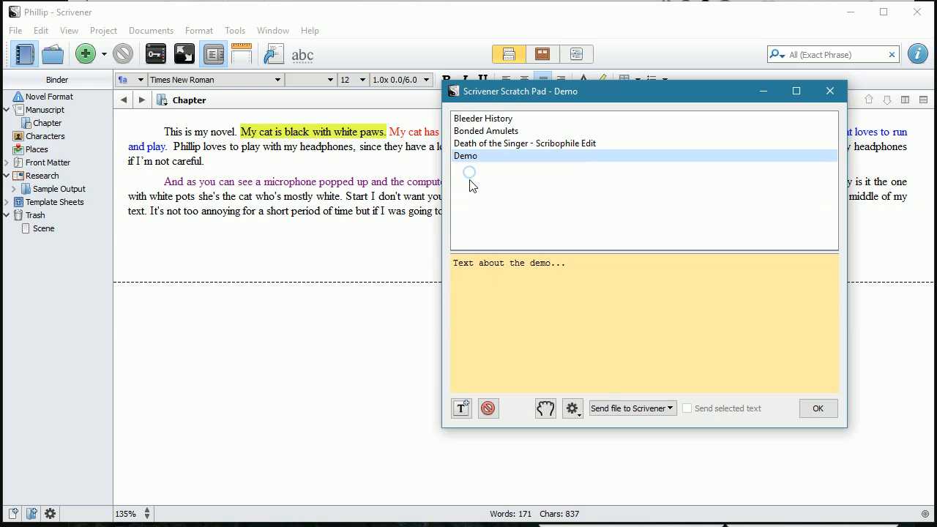
- Add another note to the Scratch Pad and name it "Demo2"
left_click(461, 408)
key("Up")
key("Up")
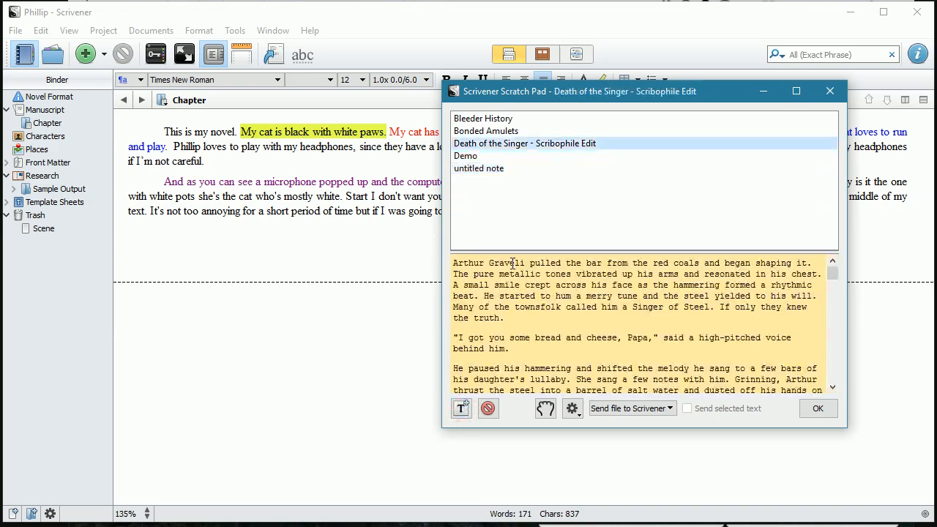
key("Down")
left_click(500, 174)
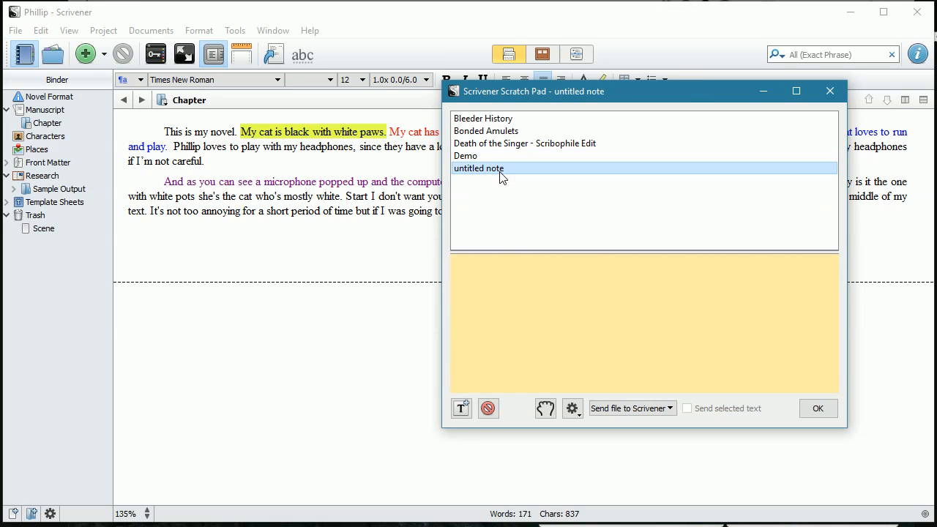
left_click(500, 176)
type("Demo2")
key("Return")
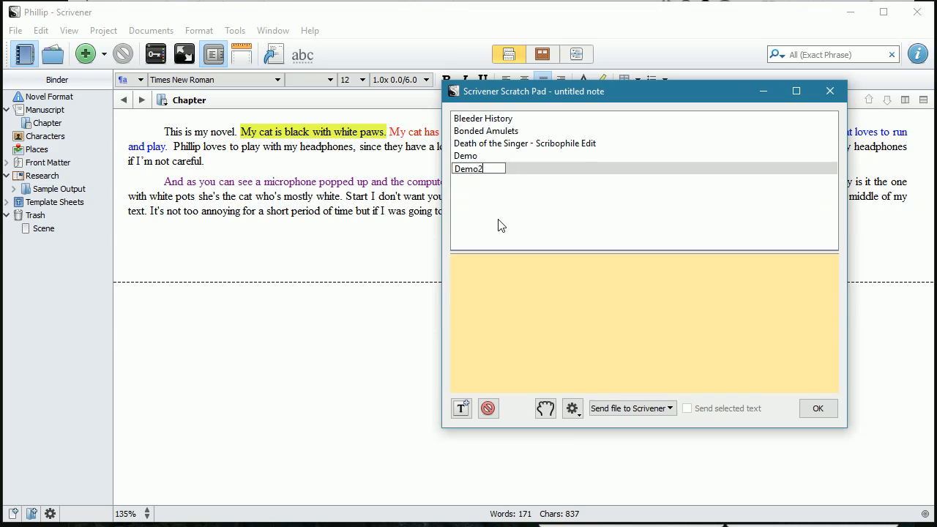
- Grab the Scrivener window area as a screenshot, save it into the Demo2 note, and view the captured image
left_click(511, 276)
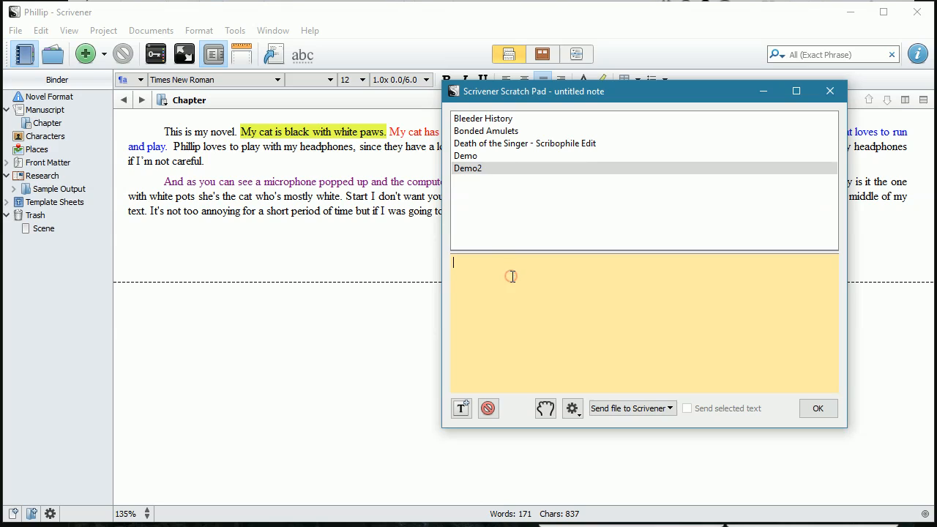
left_click(546, 409)
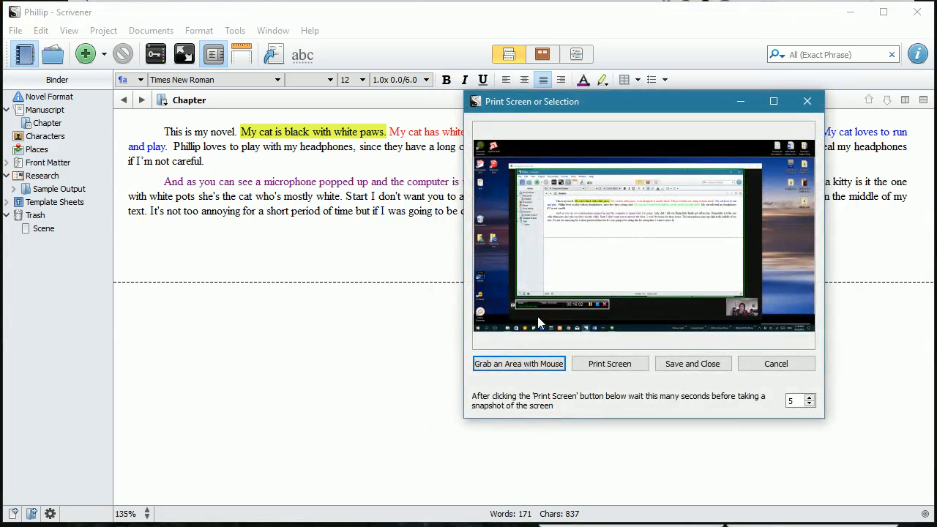
left_click(520, 364)
left_click_drag(15, 9, 927, 516)
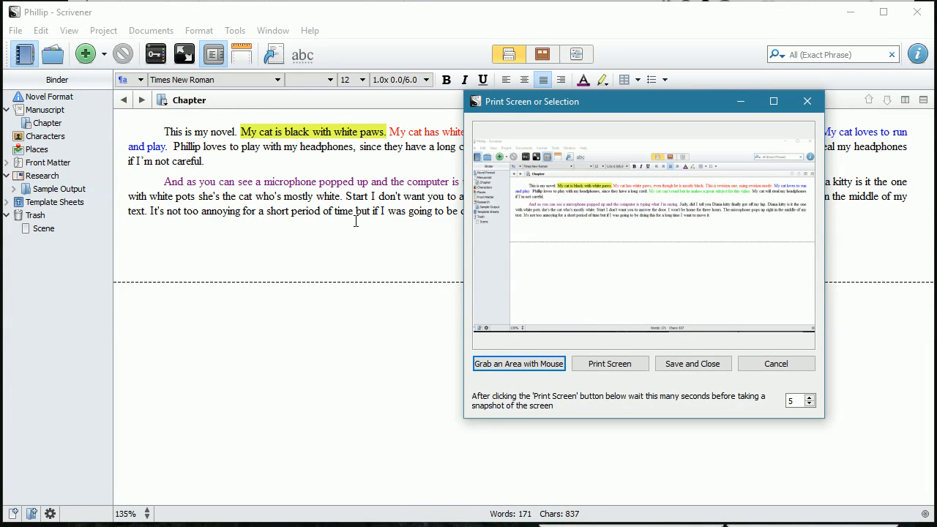
left_click(693, 364)
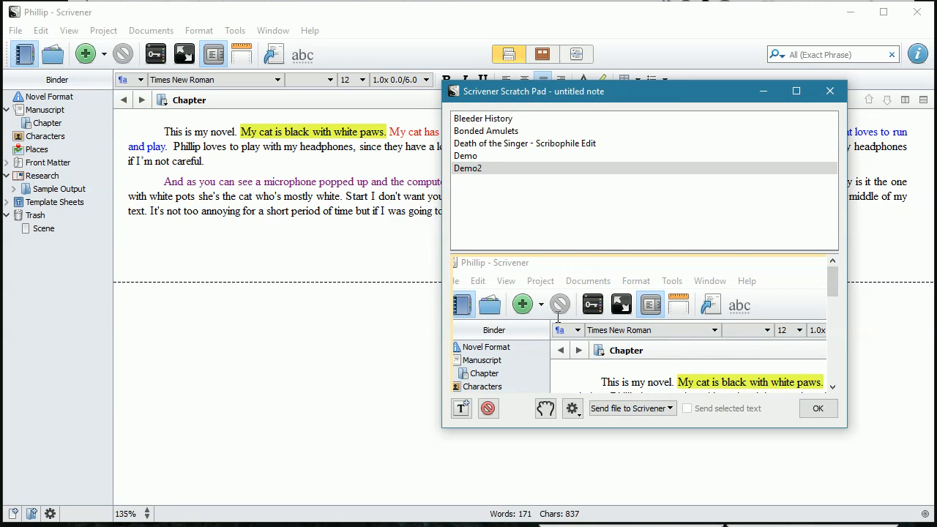
scroll(558, 317, "down", 6)
scroll(558, 317, "up", 8)
- Examine the Copy Document To and Append Text To destinations for sending the Demo2 note to the Phillip project, and close the Scratch Pad
left_click(634, 412)
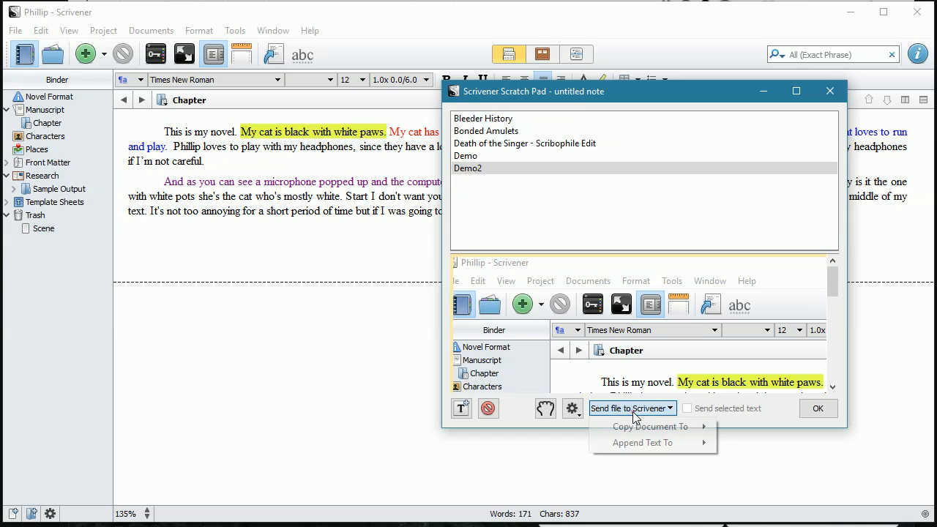
mouse_move(659, 427)
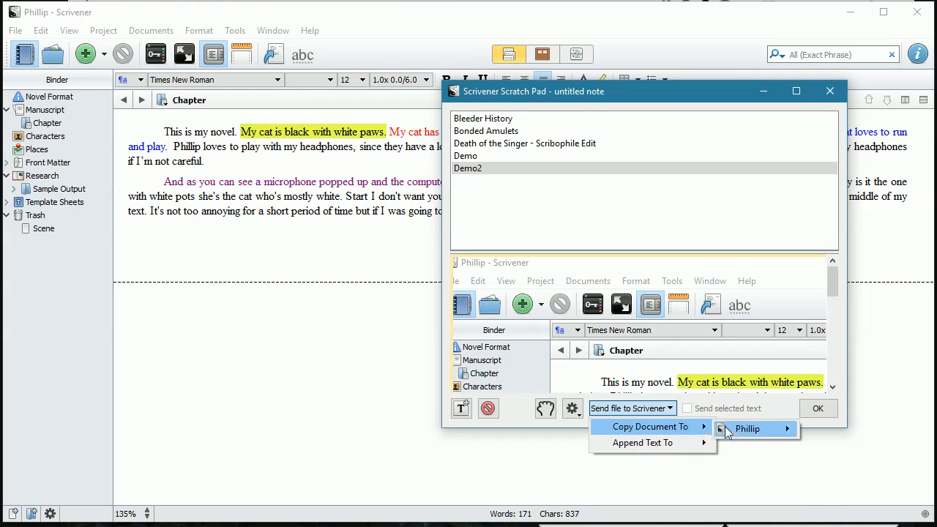
mouse_move(749, 432)
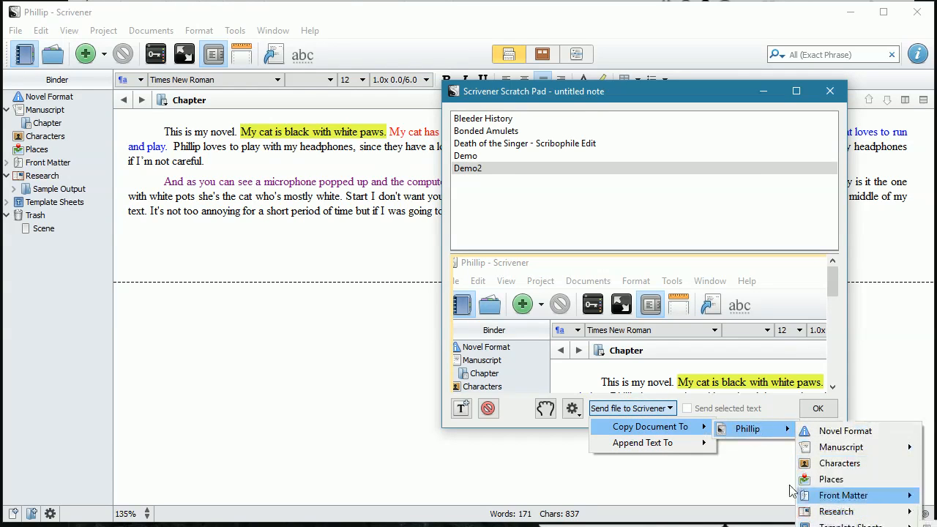
mouse_move(648, 443)
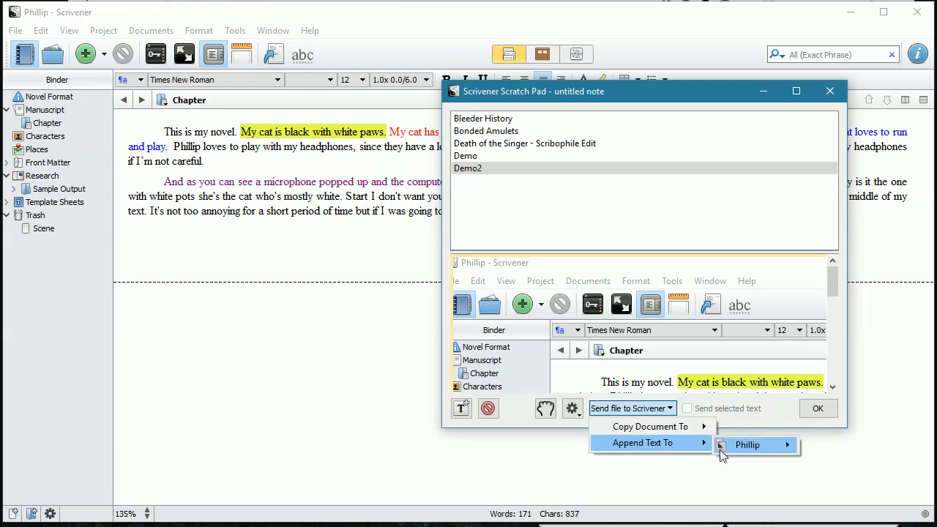
mouse_move(740, 456)
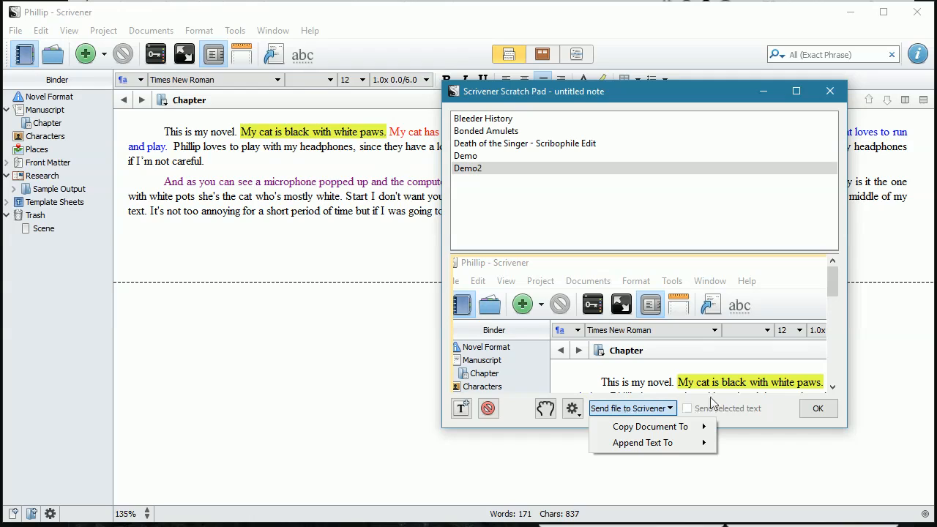
left_click(819, 416)
left_click(820, 416)
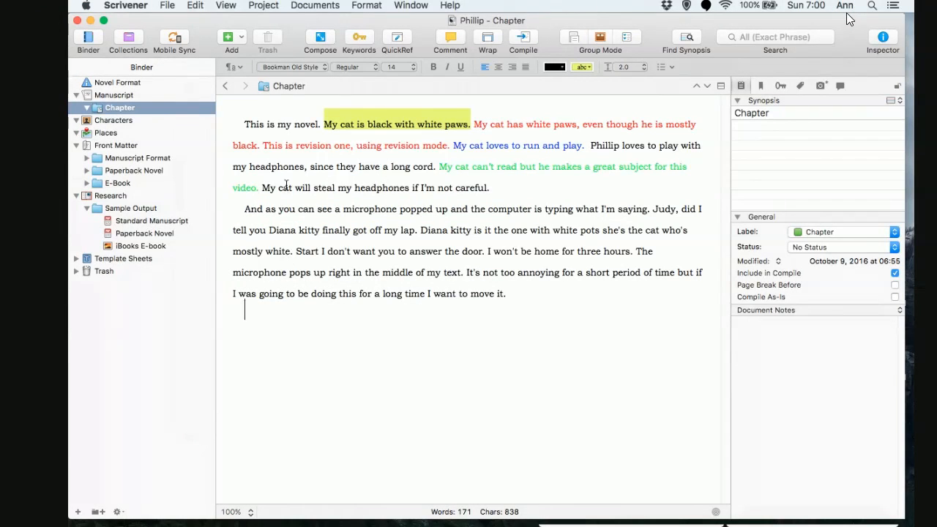
- In the Mac's Chapter document, insert the first smiley emoji from Smileys & People on the empty line below the last paragraph
left_click(195, 6)
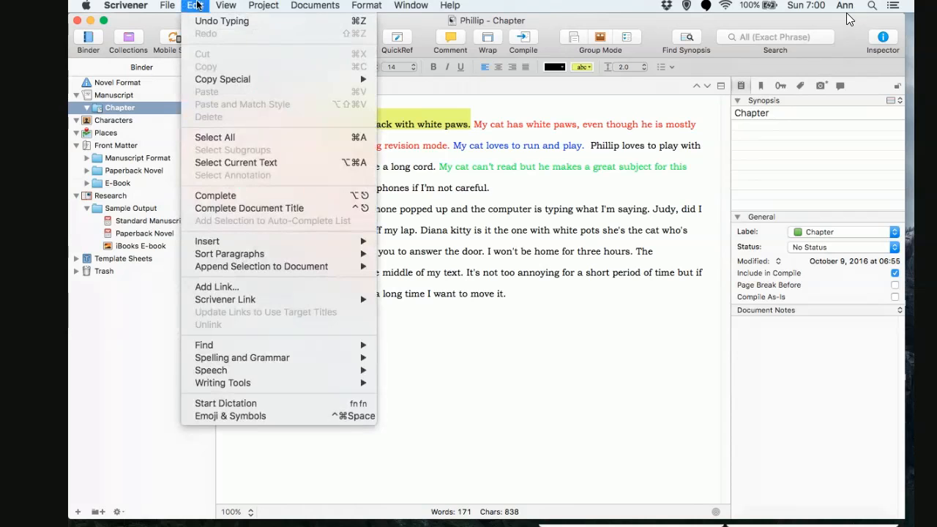
mouse_move(209, 362)
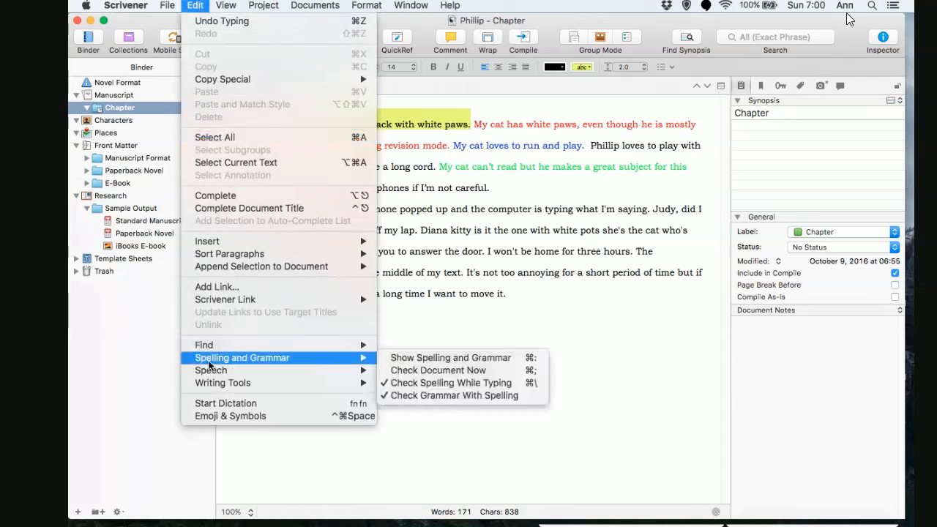
left_click(227, 422)
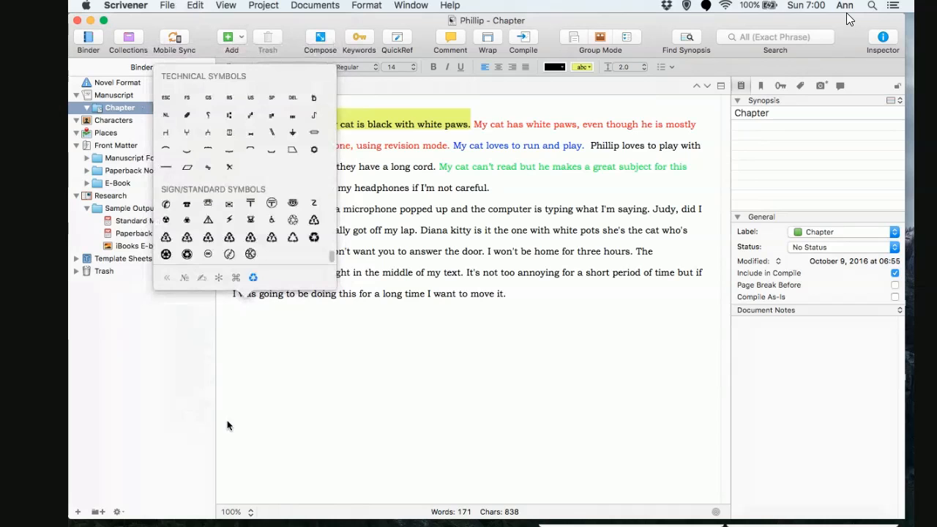
left_click(166, 279)
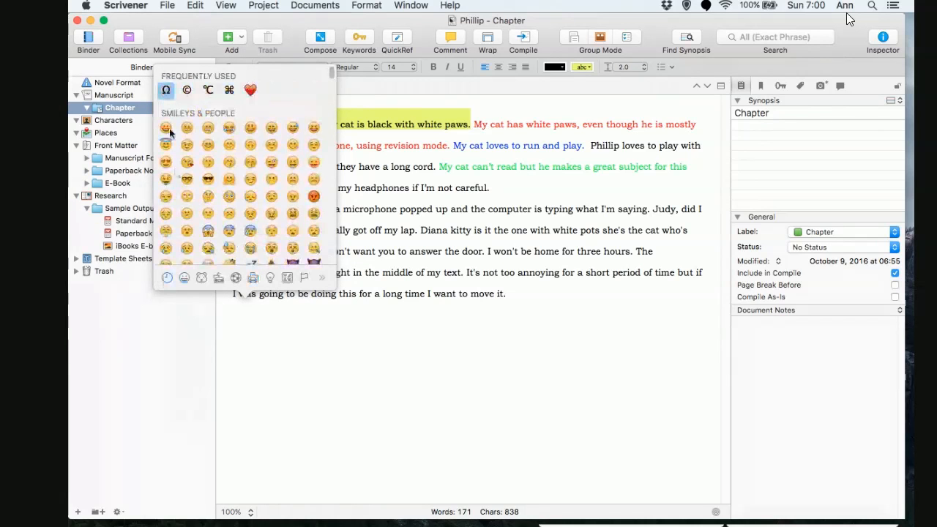
left_click(167, 130)
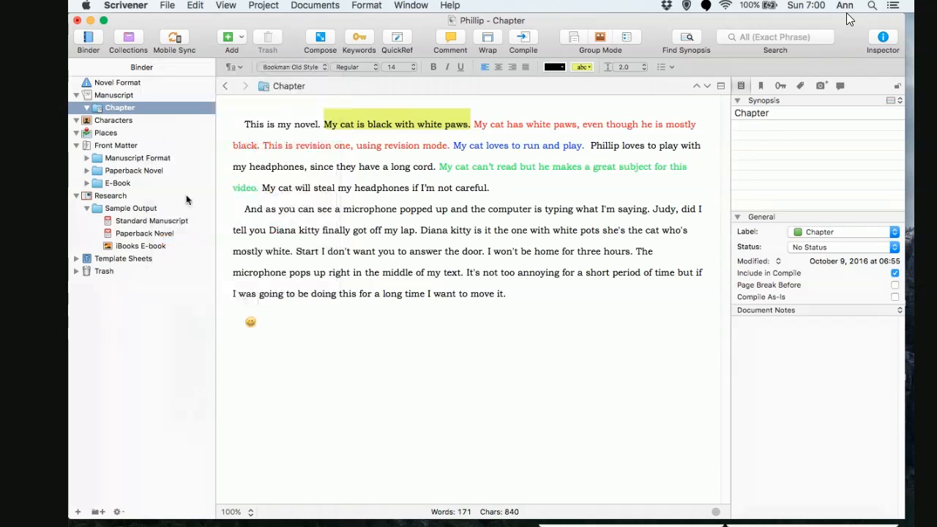
- Insert the © symbol from the frequently used symbols after the smiley in the Mac's Chapter document
left_click(173, 6)
mouse_move(195, 5)
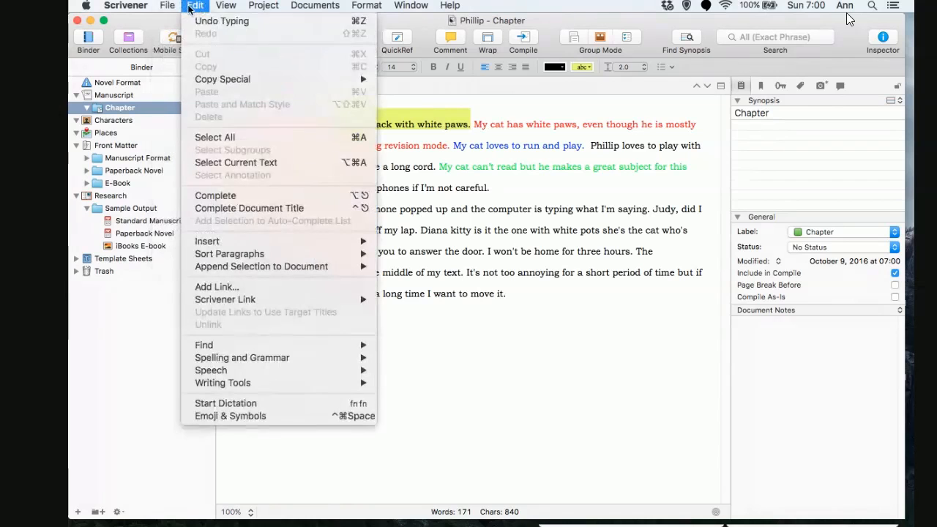
left_click(226, 418)
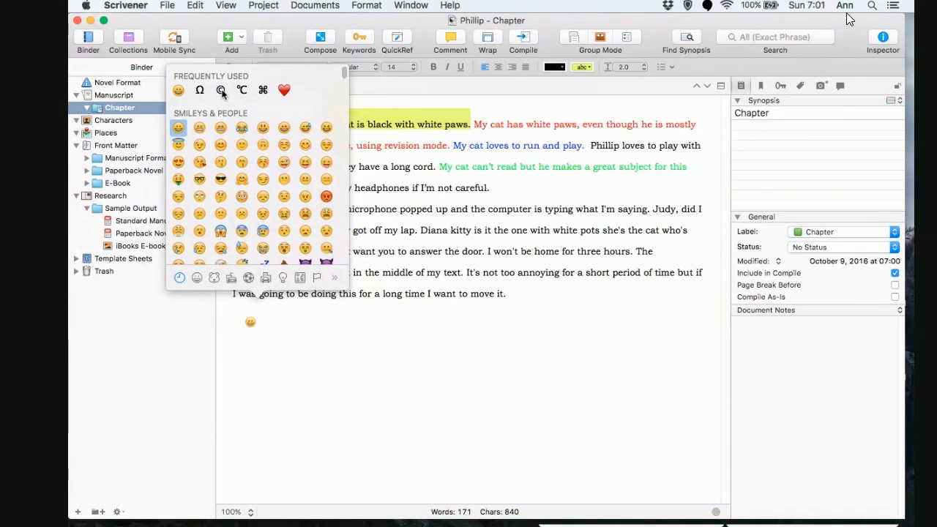
left_click(222, 90)
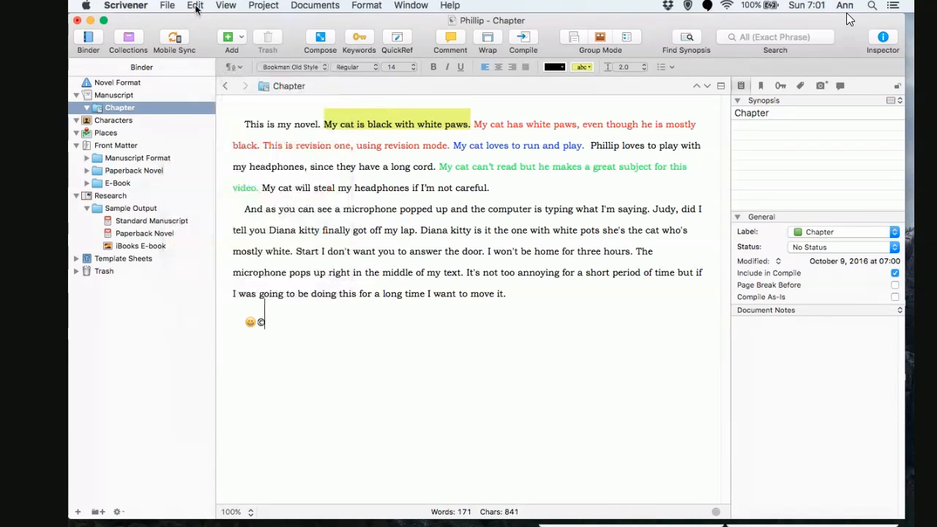
- Browse the flags, letterlike, pictograph and technical symbols, and insert the ⌘ symbol after the © sign
left_click(195, 6)
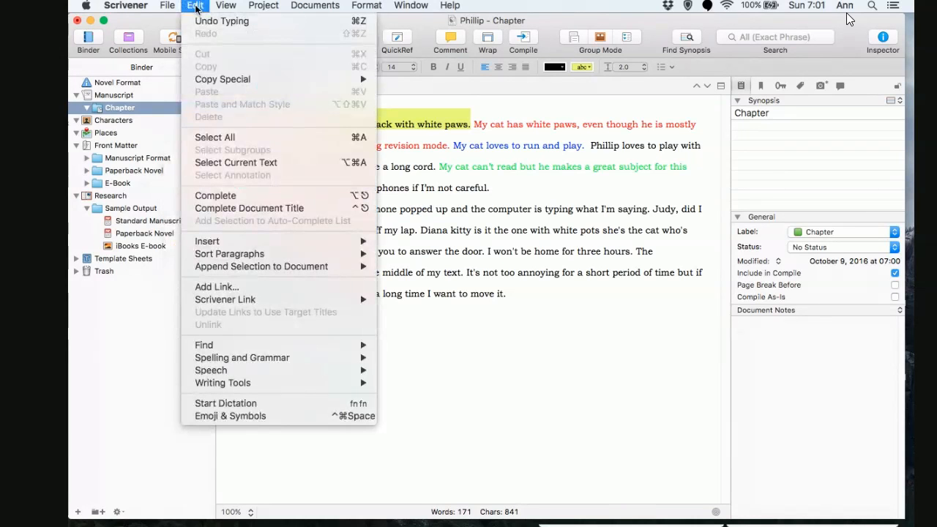
left_click(213, 416)
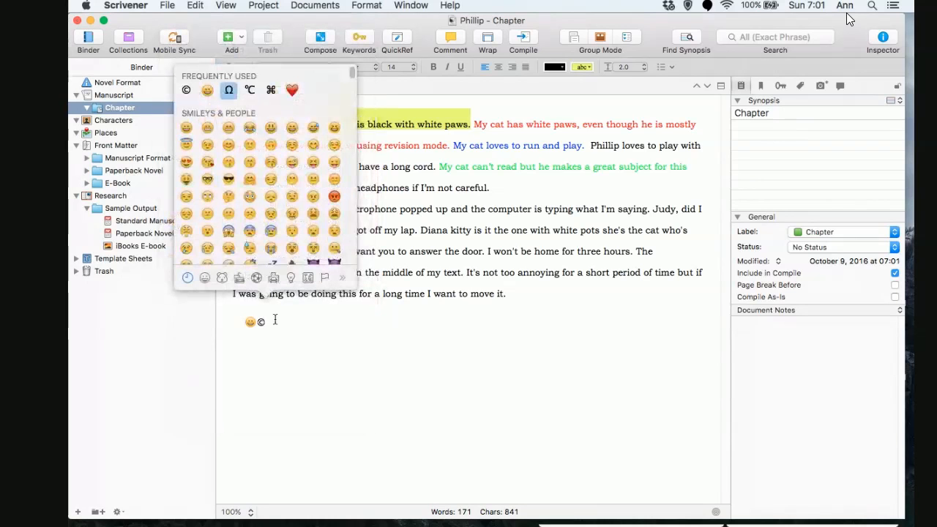
left_click(325, 278)
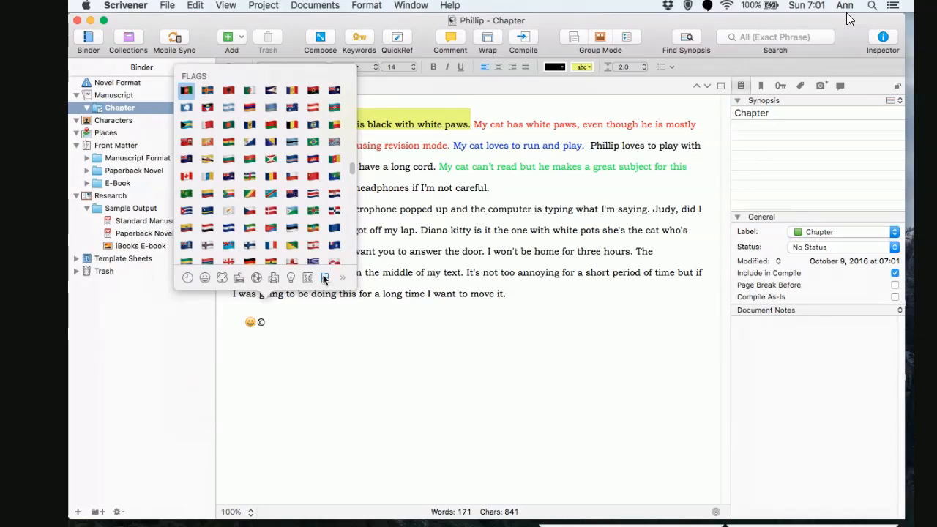
left_click(342, 278)
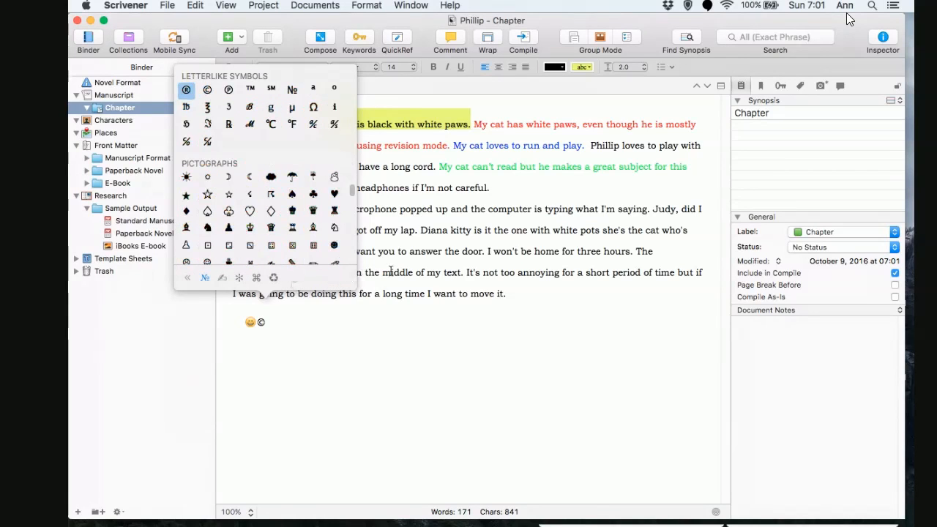
left_click_drag(351, 192, 353, 270)
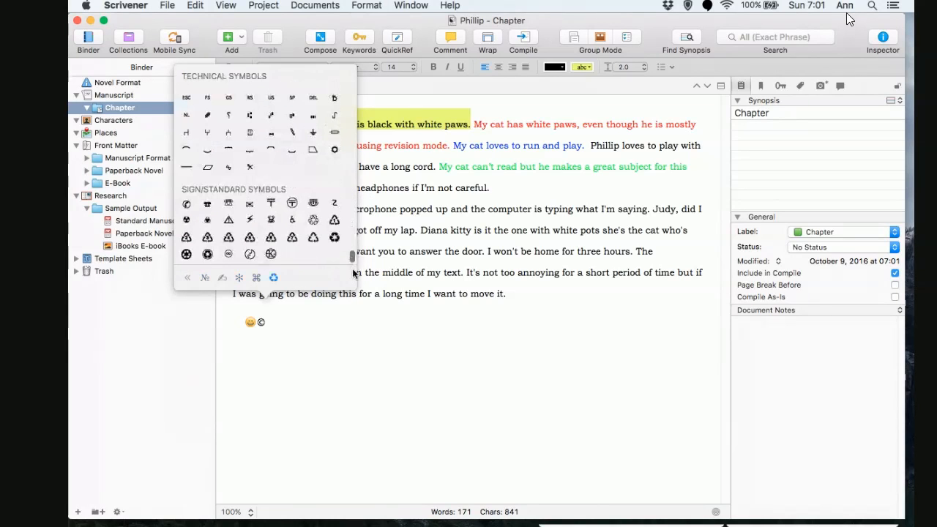
left_click_drag(352, 258, 359, 73)
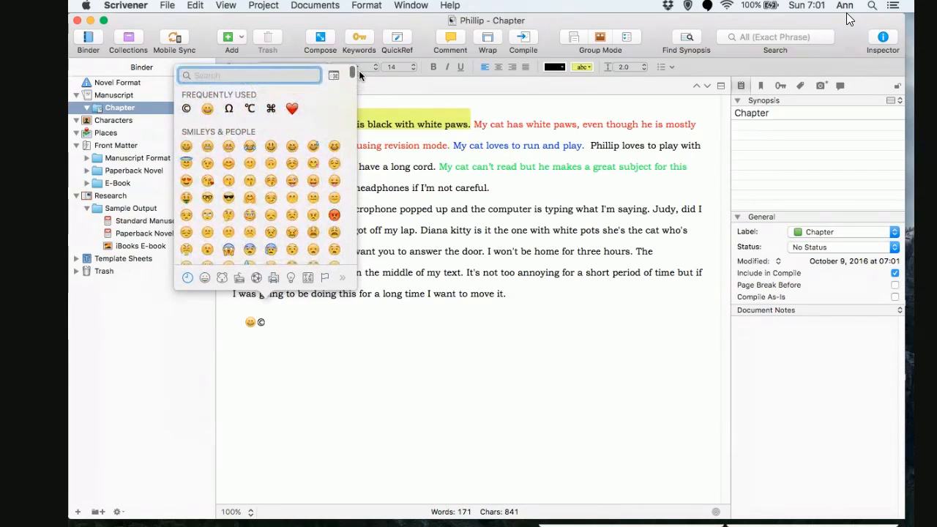
left_click(273, 108)
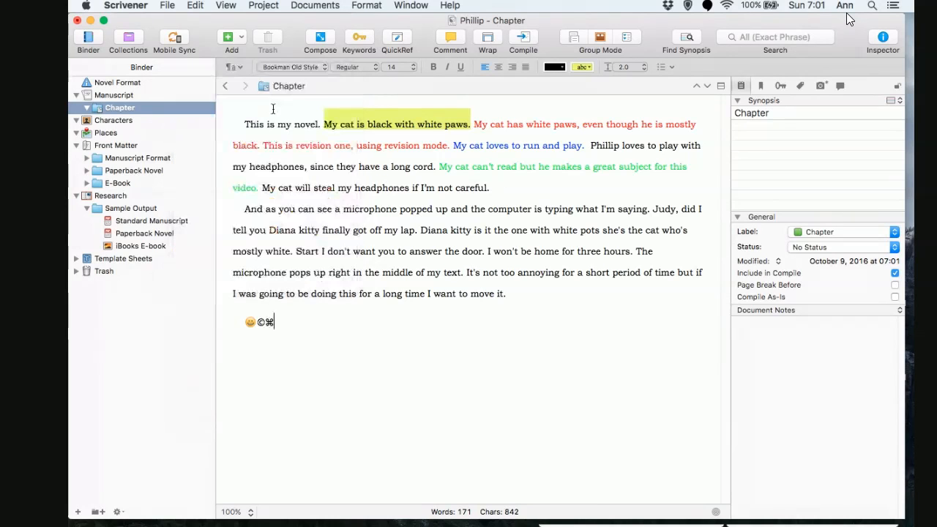
- Add the red heart and the Ω symbol after the ⌘ sign, and end the line with a paragraph break
left_click(198, 5)
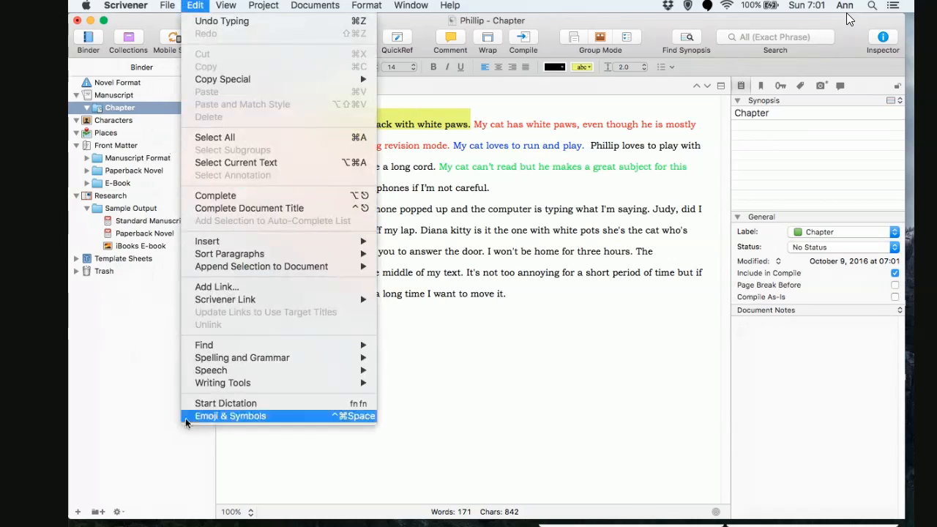
left_click(208, 423)
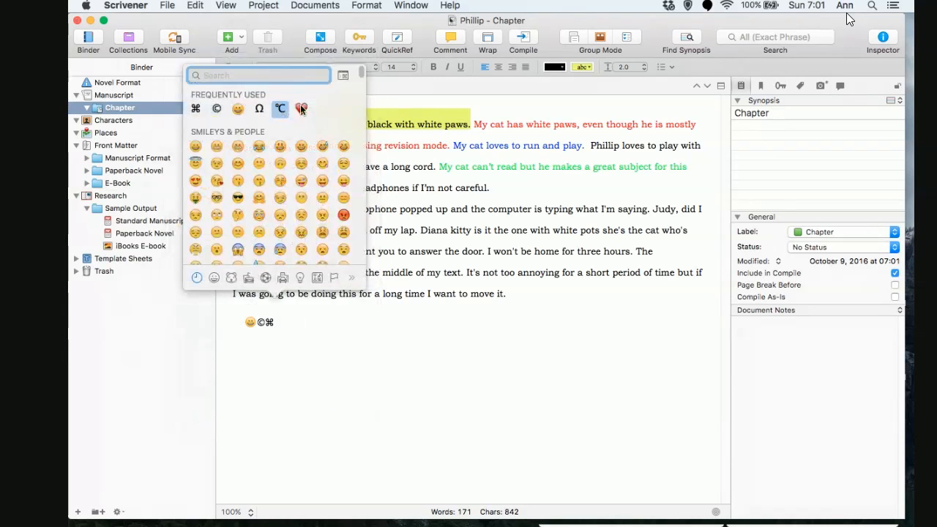
left_click(301, 108)
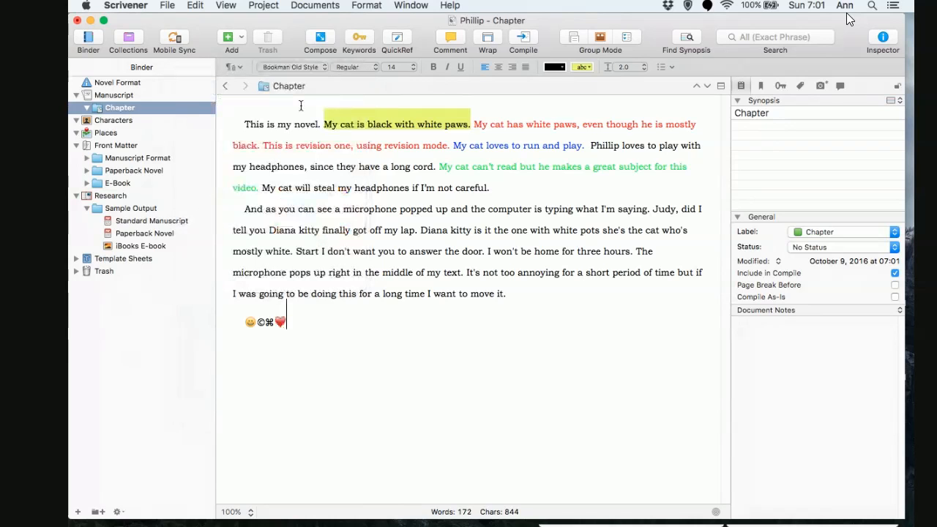
left_click(167, 5)
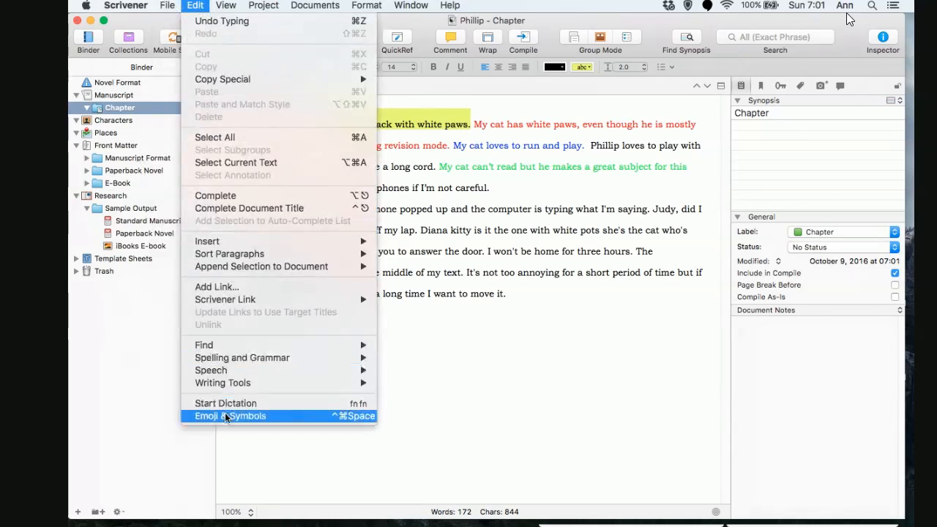
left_click(227, 416)
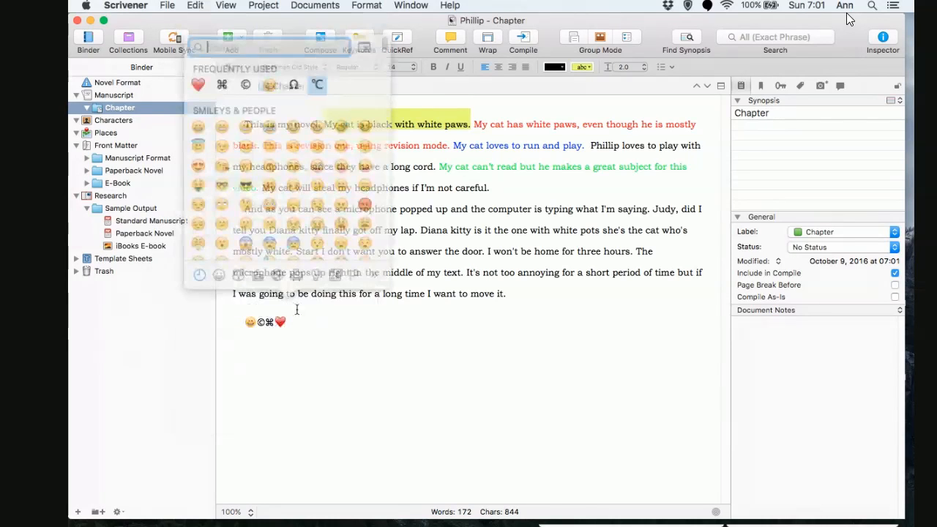
left_click(293, 109)
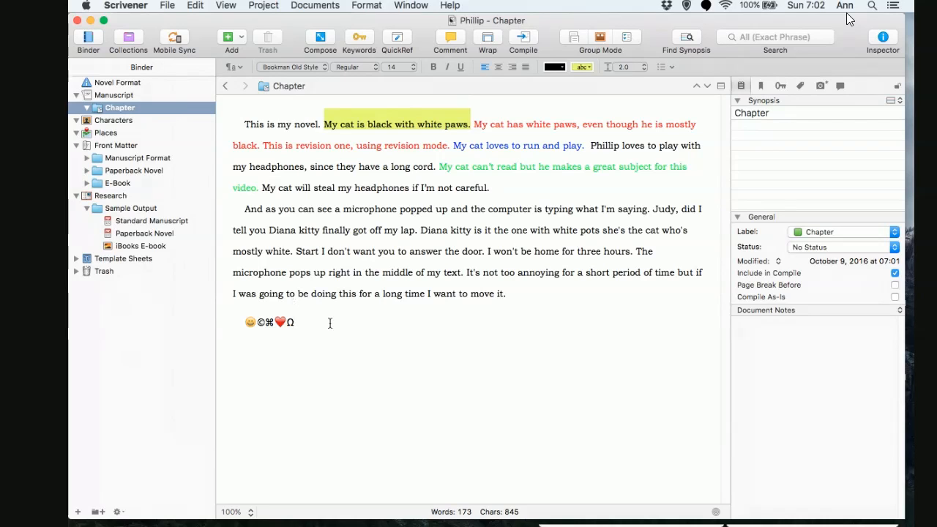
key("Return")
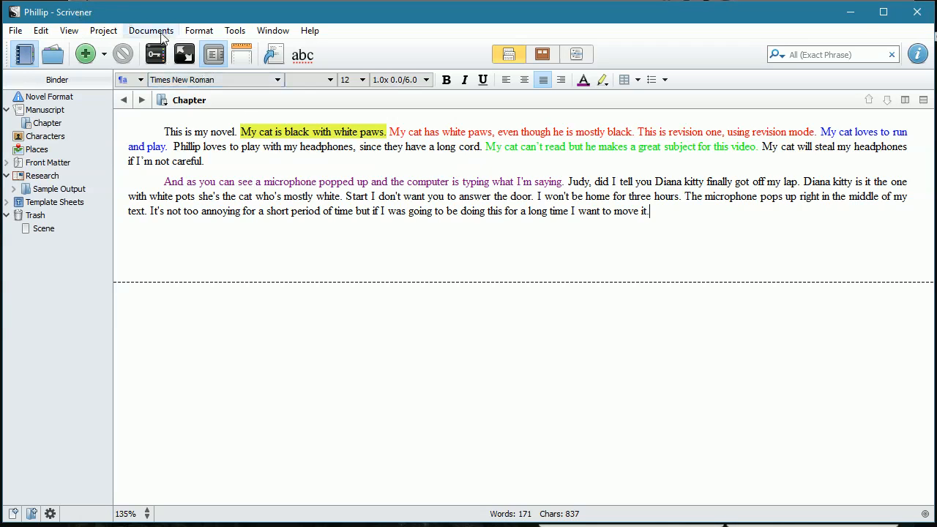
- In Windows Scrivener, open the Character Map, move it fully into view, and set its font to Wingdings
left_click(41, 31)
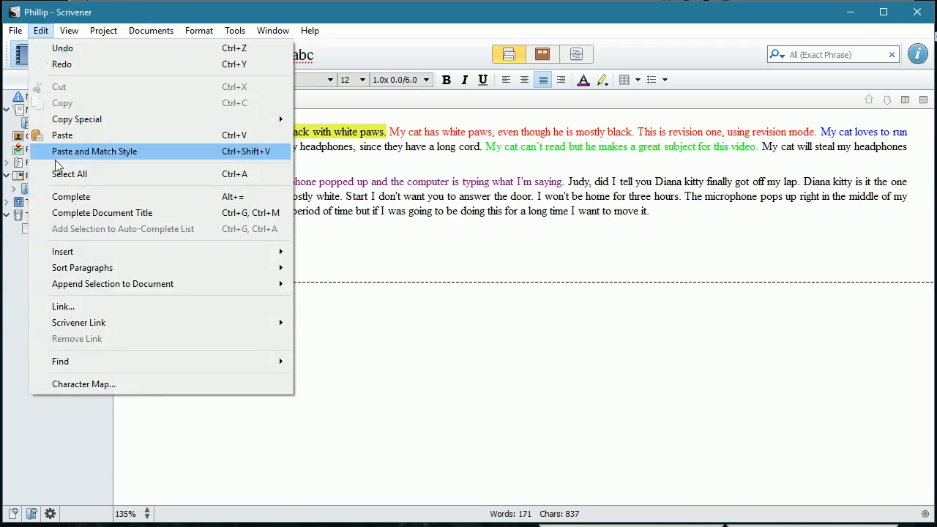
left_click(82, 386)
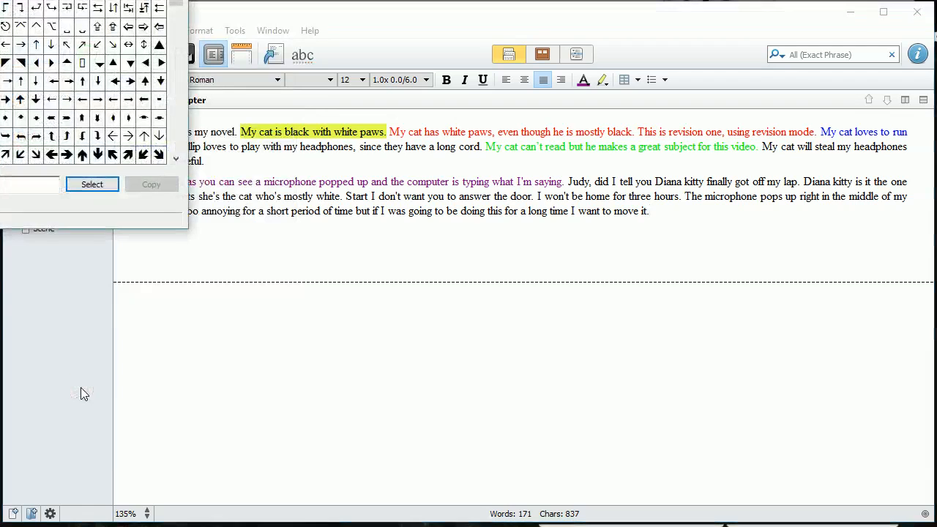
left_click_drag(27, 30, 129, 31)
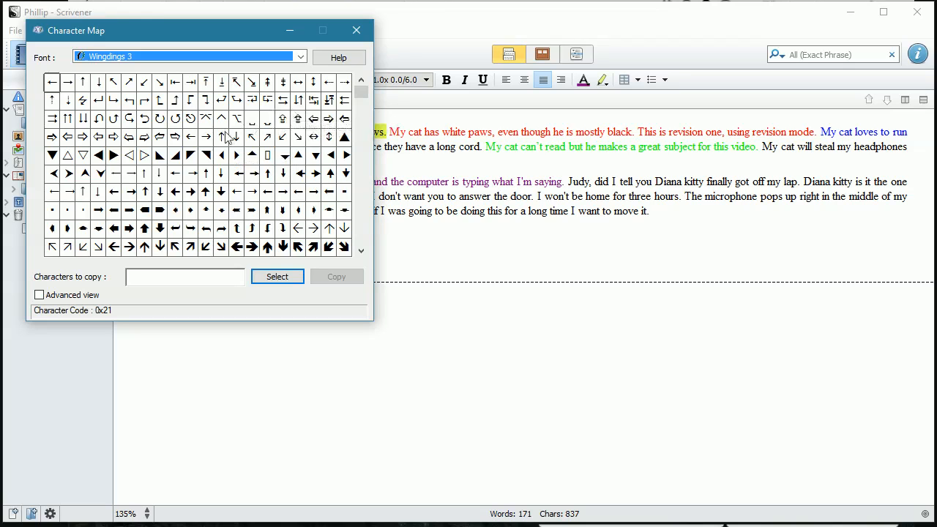
left_click(300, 57)
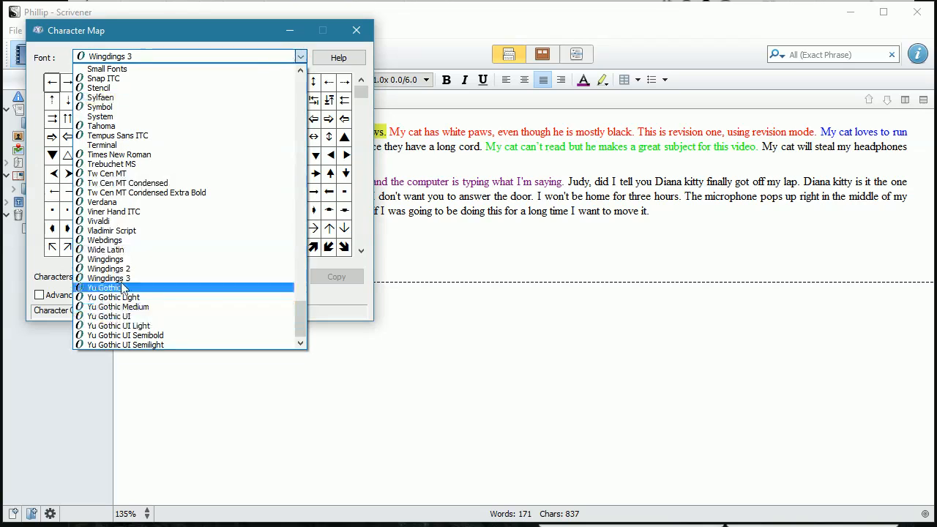
left_click(117, 260)
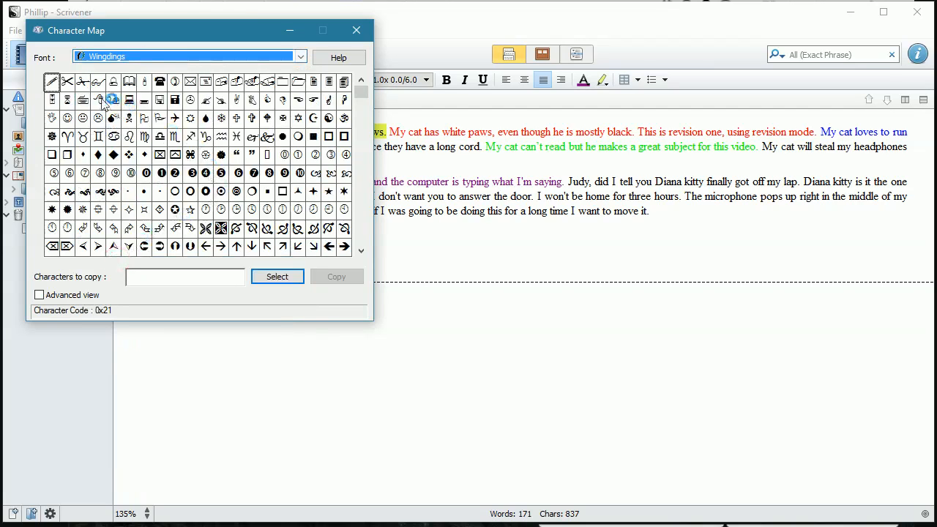
- Copy the Wingdings pencil character and paste it below the last paragraph of the Chapter document
left_click(52, 87)
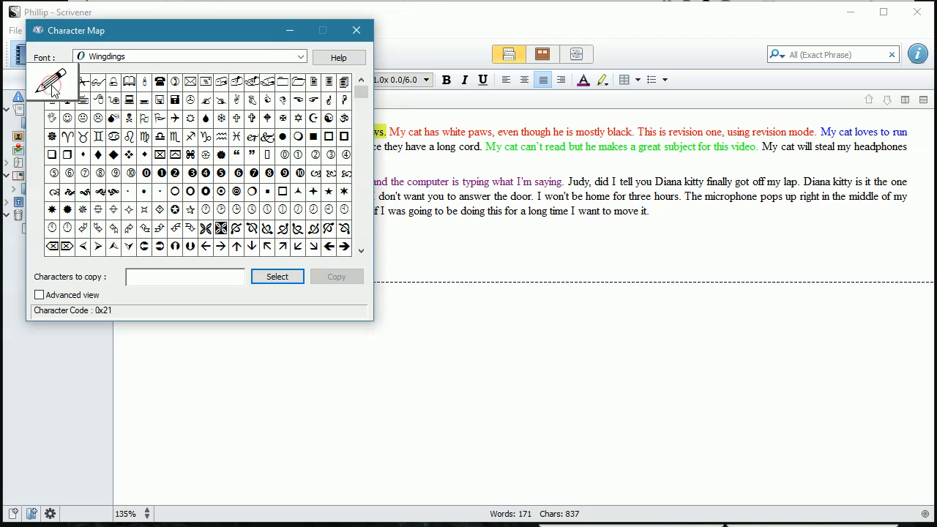
left_click(277, 277)
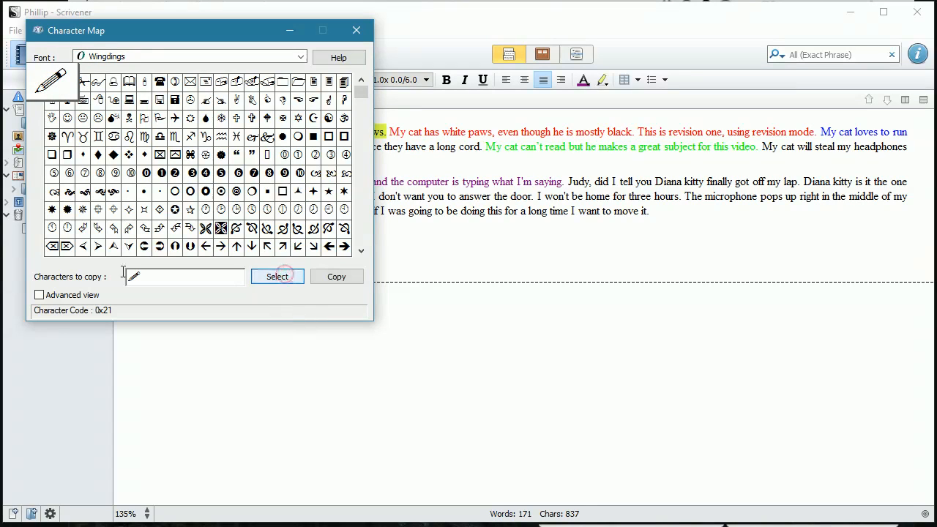
left_click(353, 276)
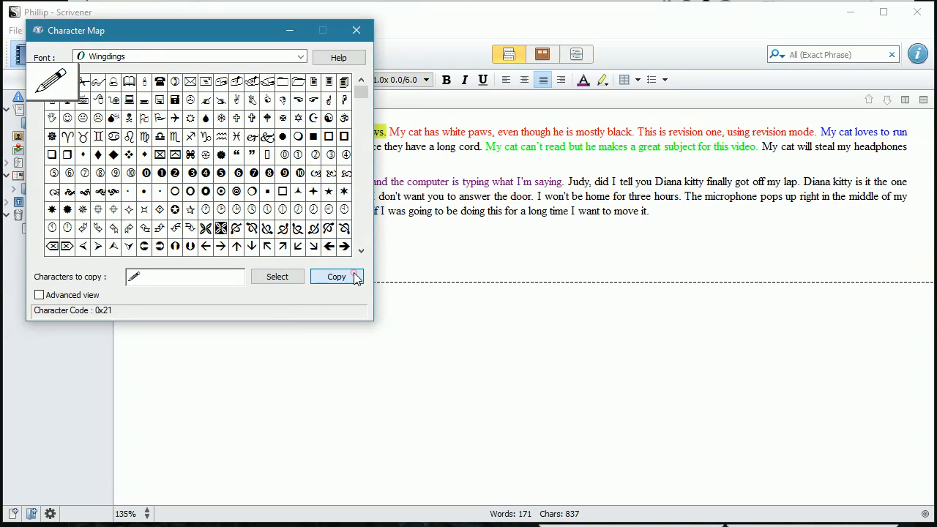
left_click(411, 244)
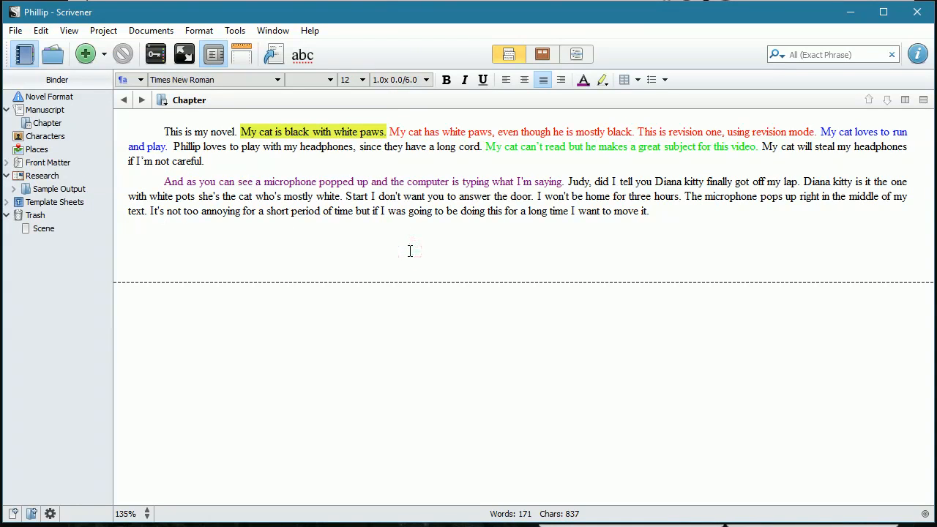
key("ctrl+v")
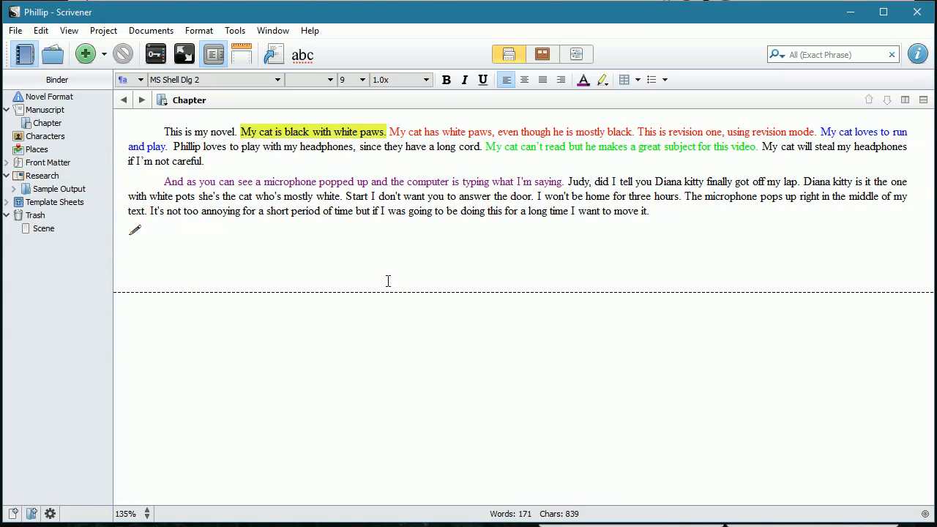
- Add the floppy disk, scissors and bell characters after the pencil in Character Map, copy the set, and paste it below the first pencil
left_click(418, 472)
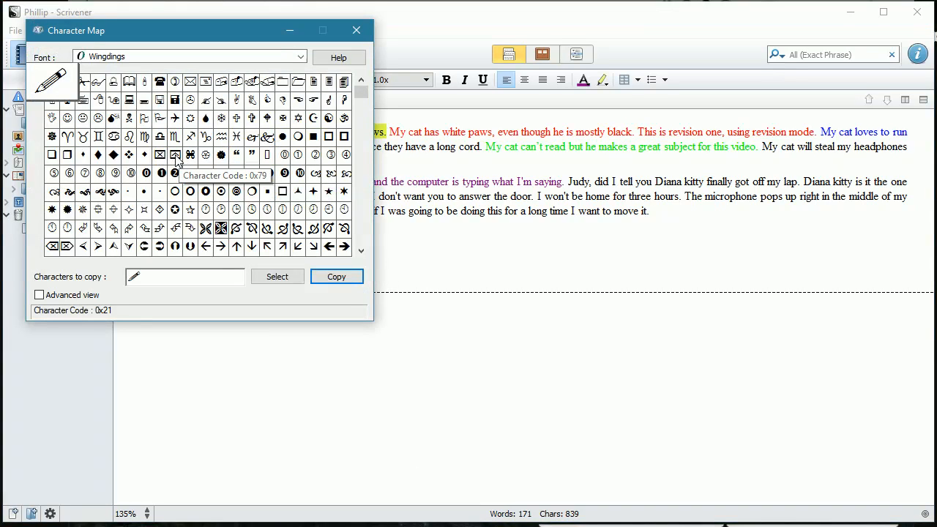
left_click(159, 100)
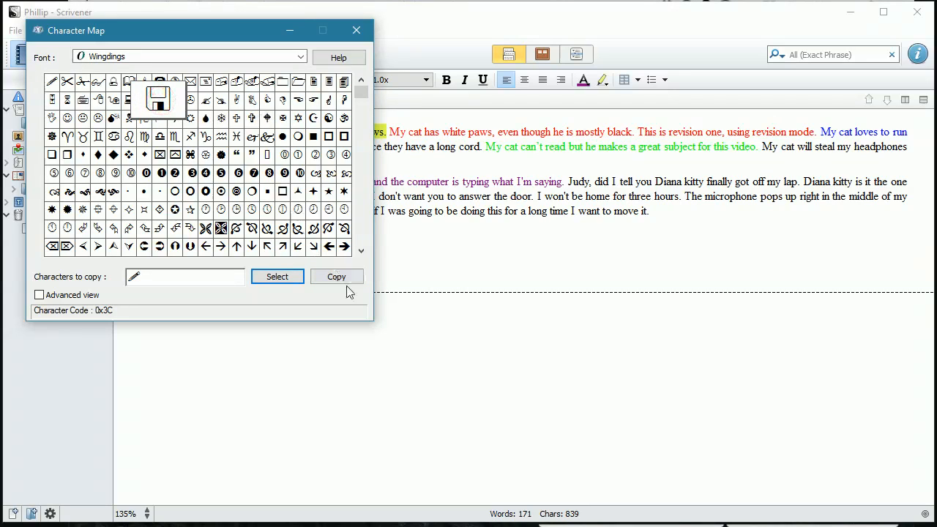
left_click(287, 282)
left_click(83, 81)
left_click(286, 280)
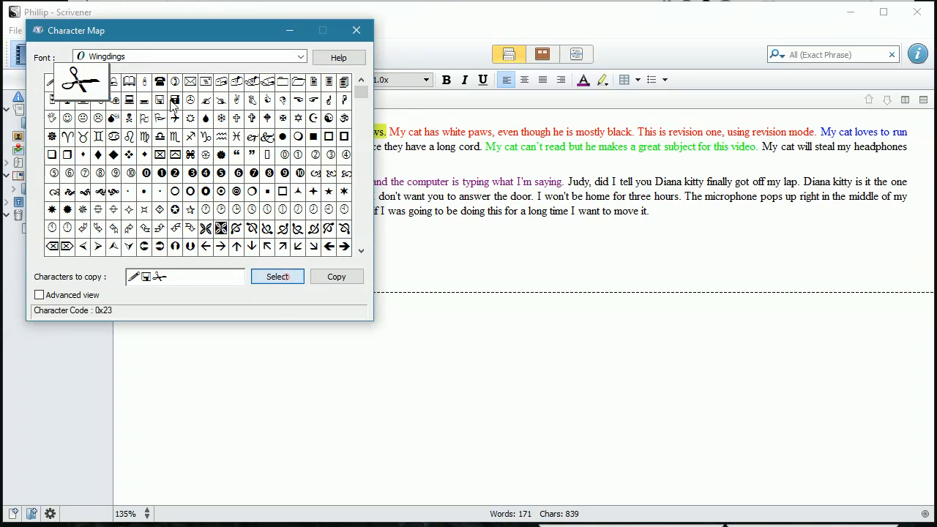
left_click(113, 81)
left_click(275, 281)
left_click(327, 281)
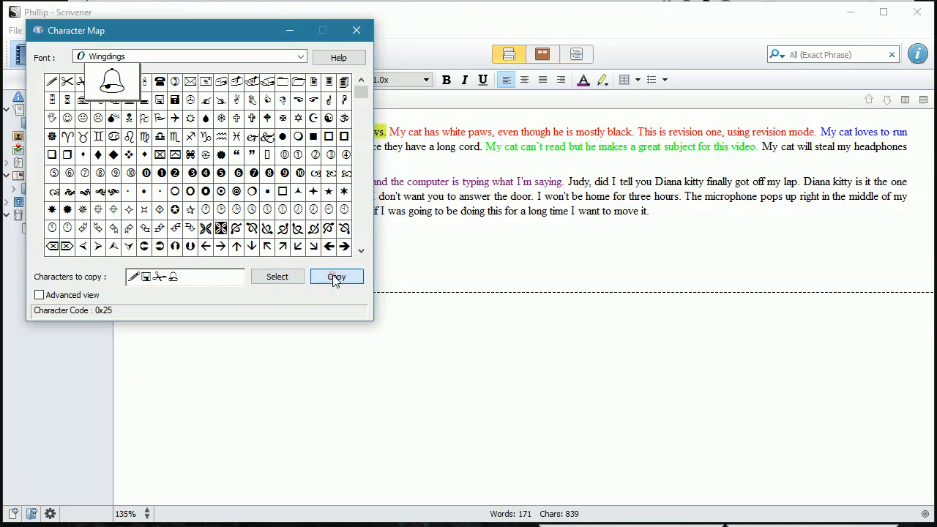
left_click(403, 251)
key("ctrl+v")
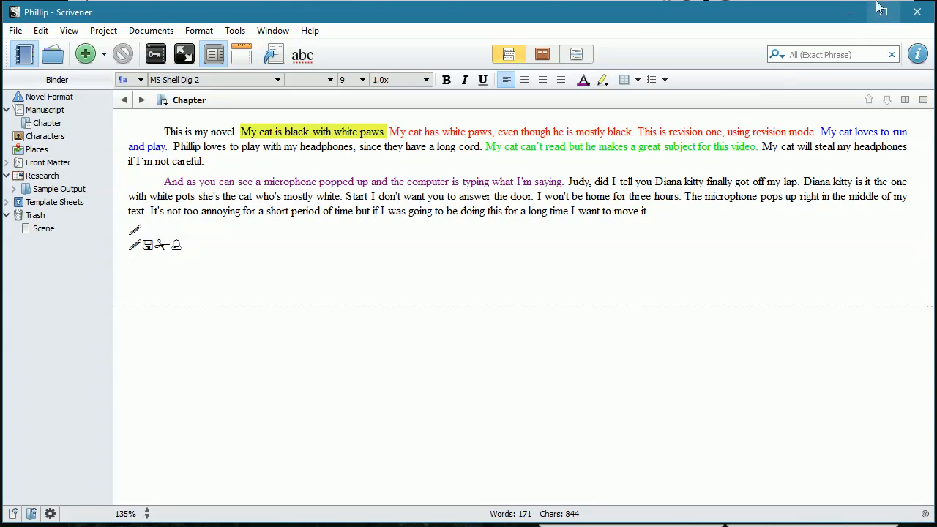
- Minimize the Windows Scrivener window and close Character Map to return to the Mac project
left_click(850, 12)
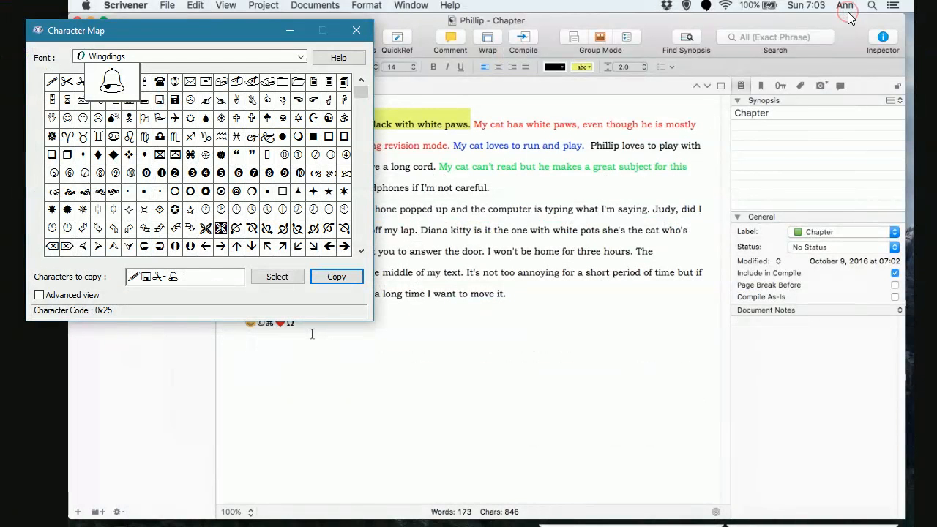
left_click(364, 30)
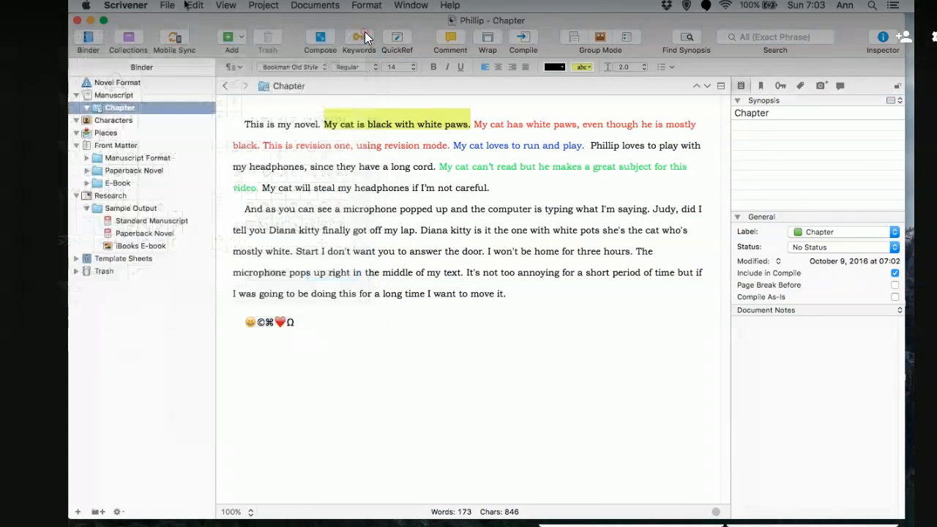
- Look up where the Writing Tools options are found in Scrivener on the Mac and in the Windows version
left_click(192, 6)
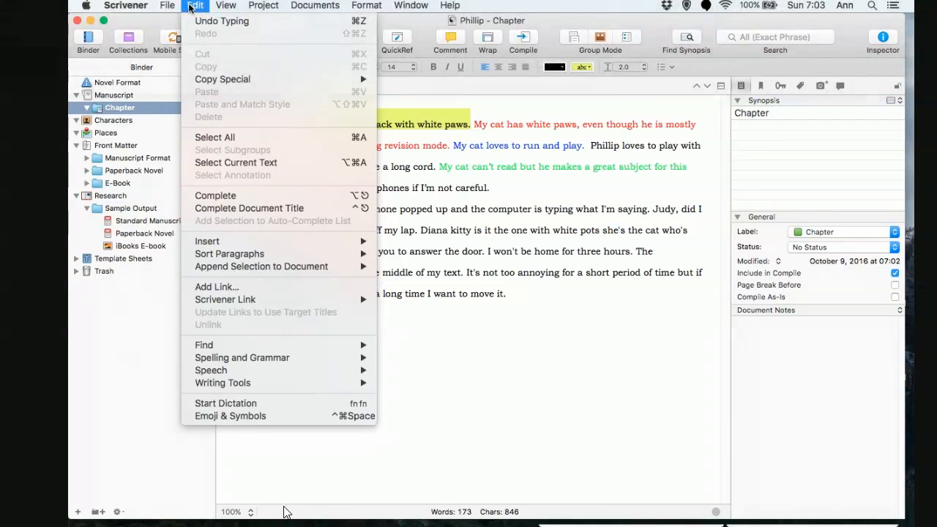
mouse_move(202, 356)
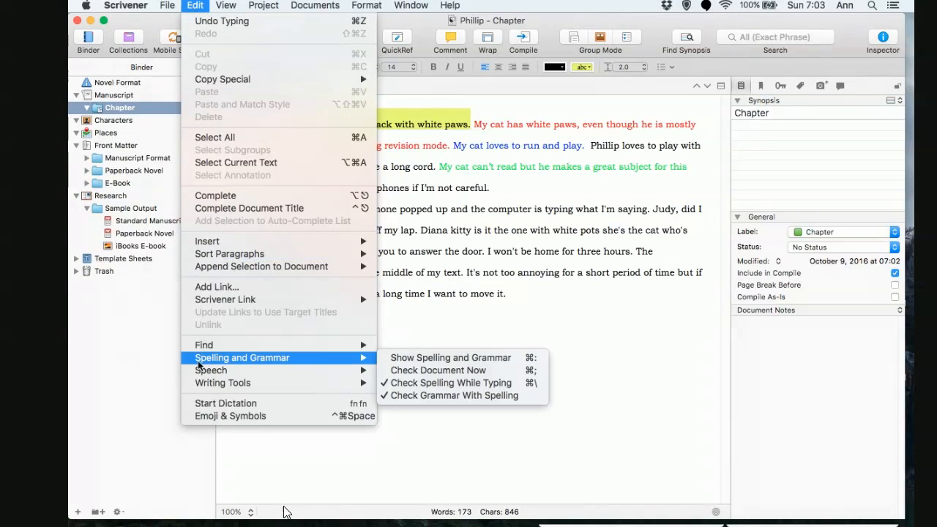
mouse_move(209, 388)
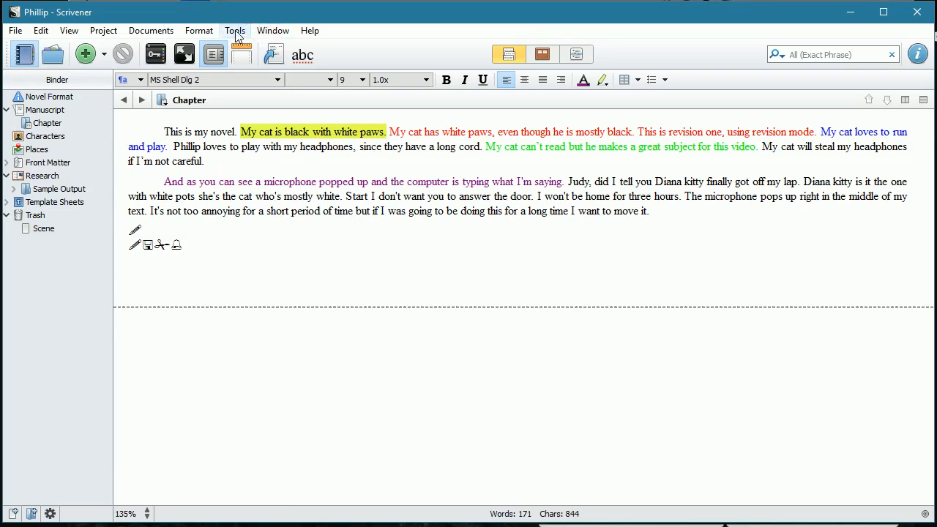
left_click(236, 33)
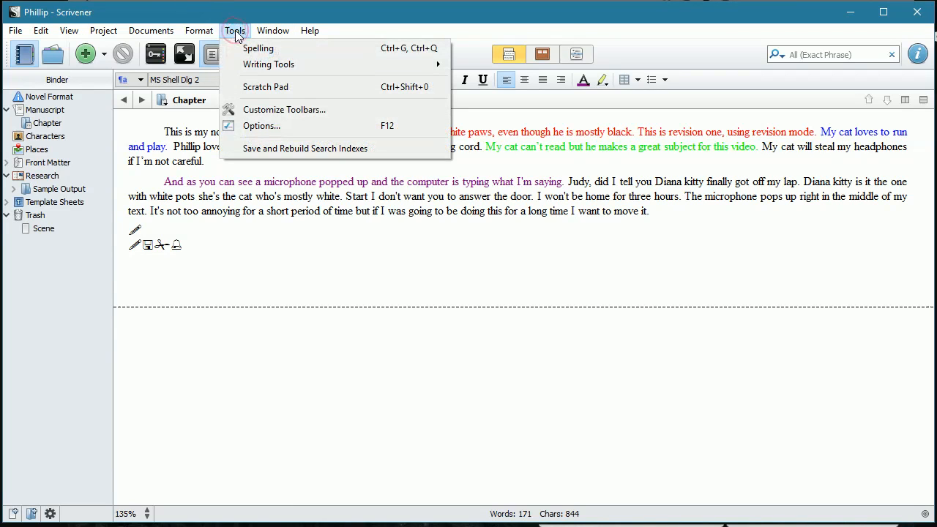
mouse_move(279, 66)
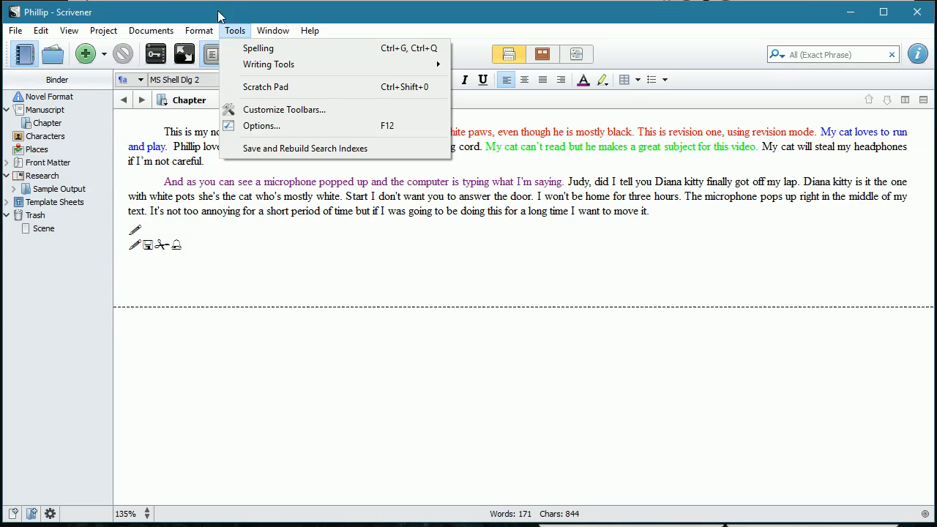
- Open the project targets in Windows Scrivener, review the manuscript target's unit choices and the session target, and close the window
mouse_move(151, 30)
mouse_move(112, 32)
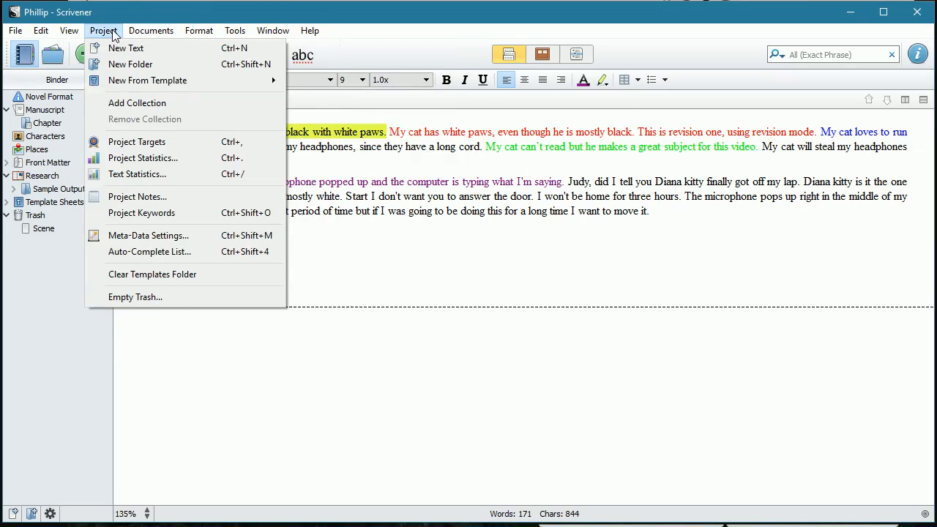
left_click(123, 145)
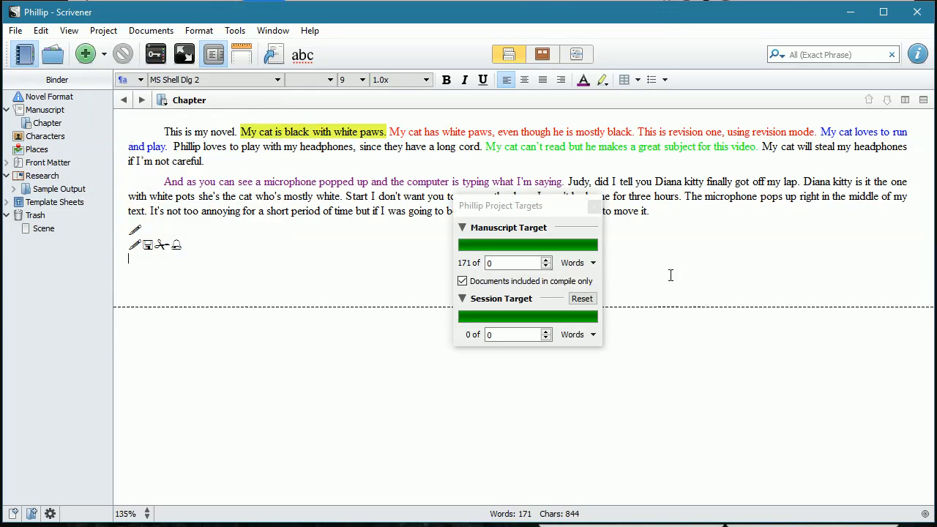
left_click(590, 264)
left_click(589, 263)
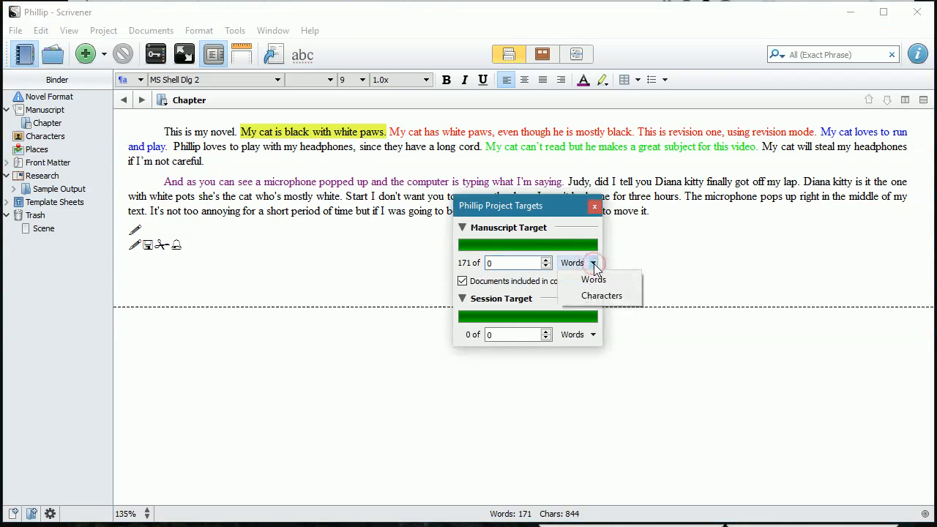
left_click(594, 265)
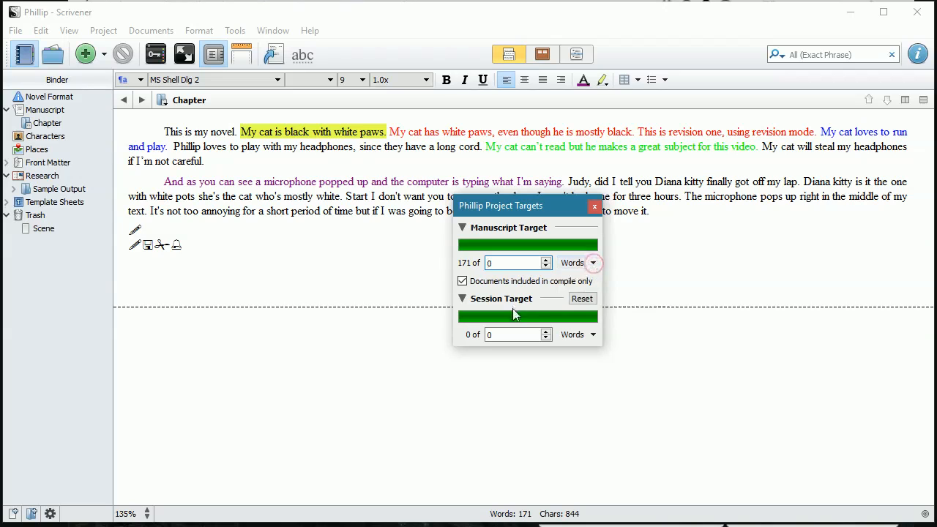
left_click(504, 335)
left_click(596, 207)
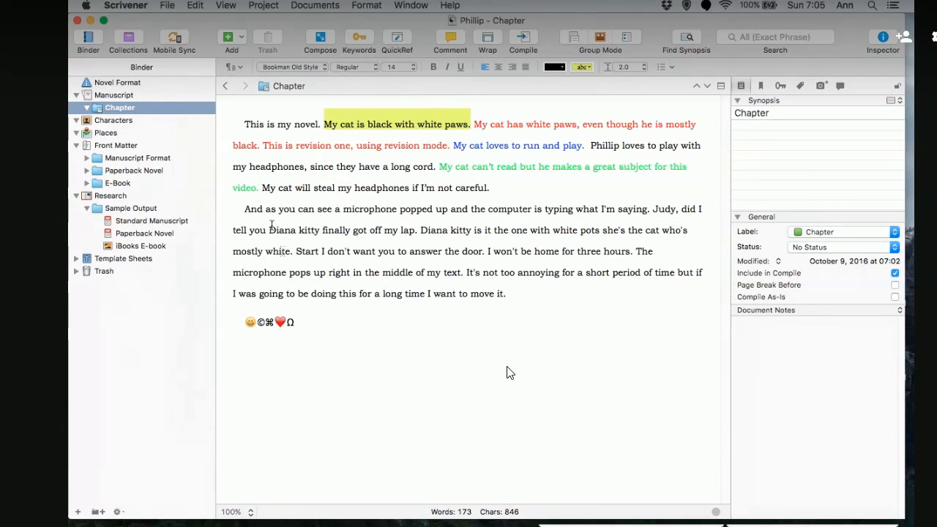
- In Mac Scrivener, show the project targets and set the manuscript target to 187 words
left_click(265, 5)
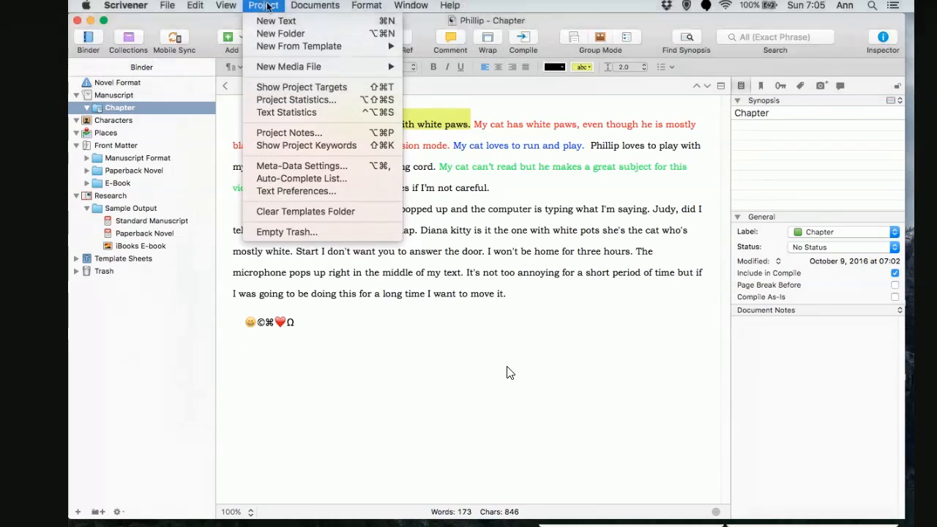
left_click(280, 86)
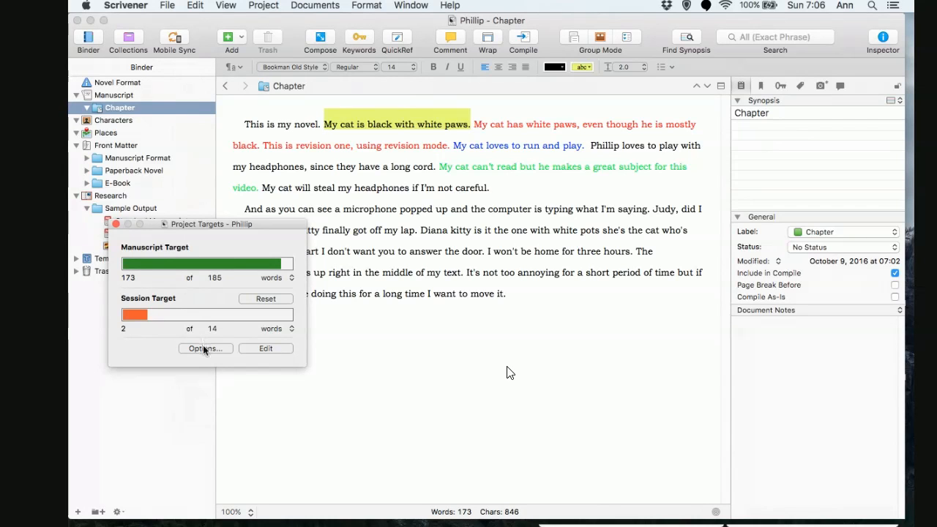
left_click(266, 349)
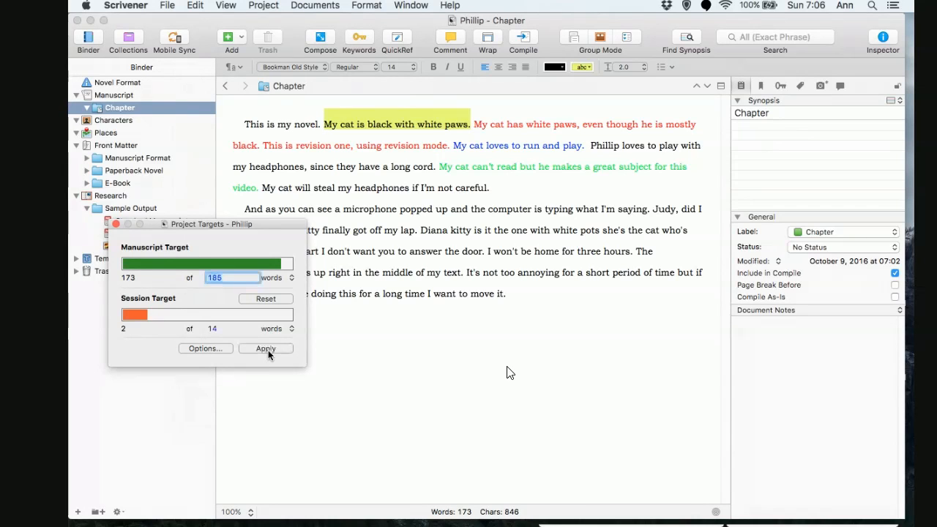
left_click(265, 350)
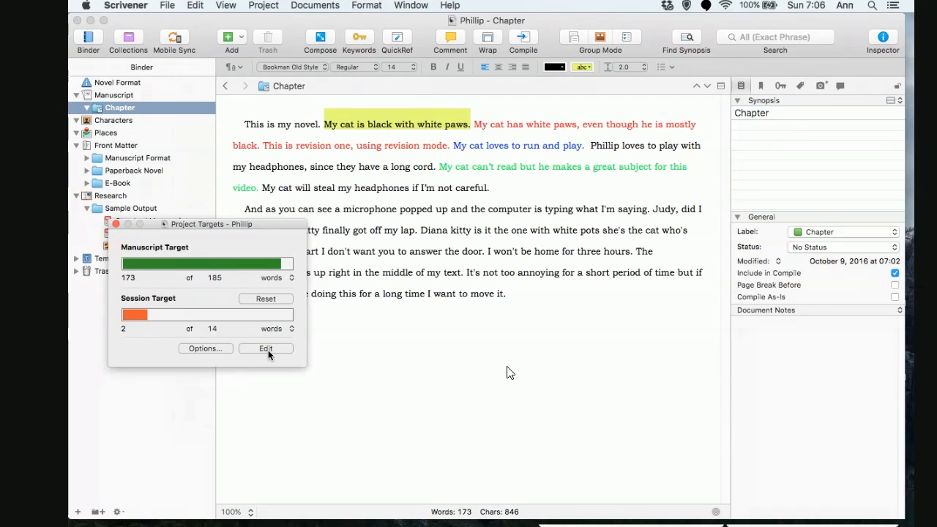
left_click(268, 353)
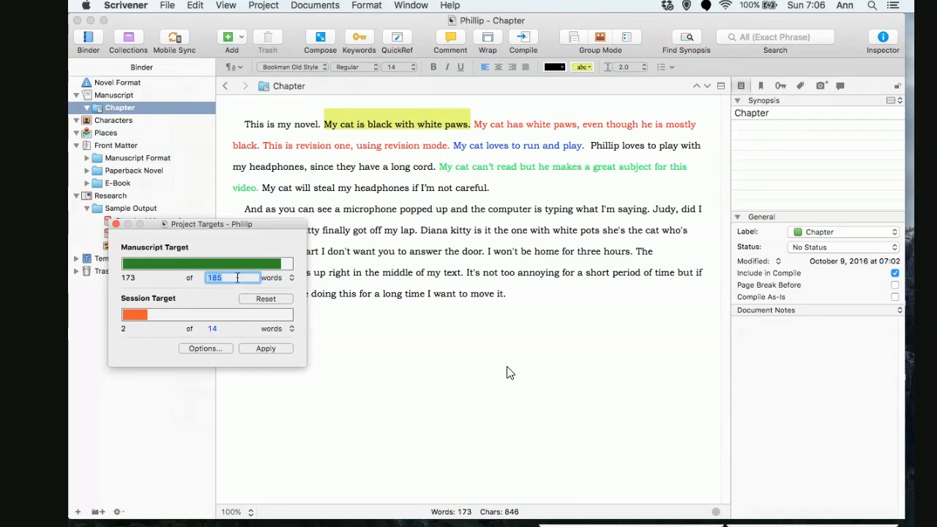
key("BackSpace")
type("7")
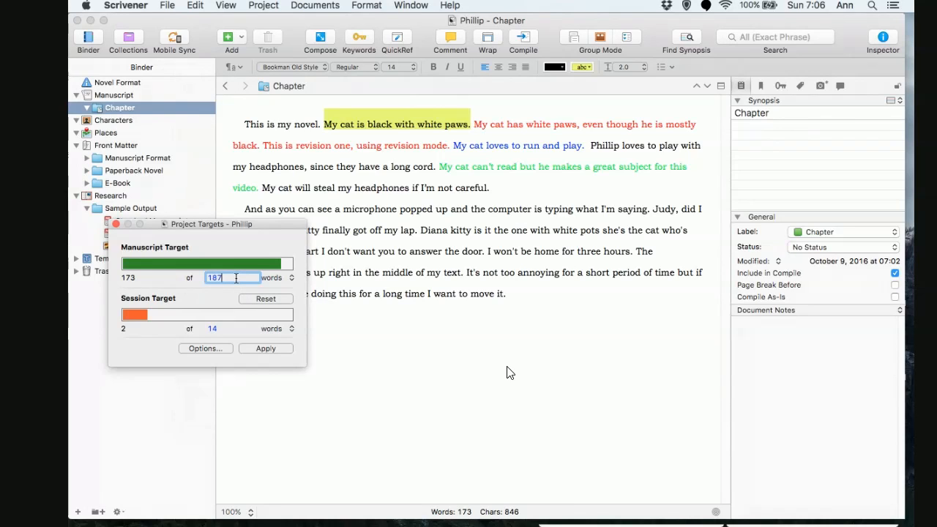
left_click(257, 350)
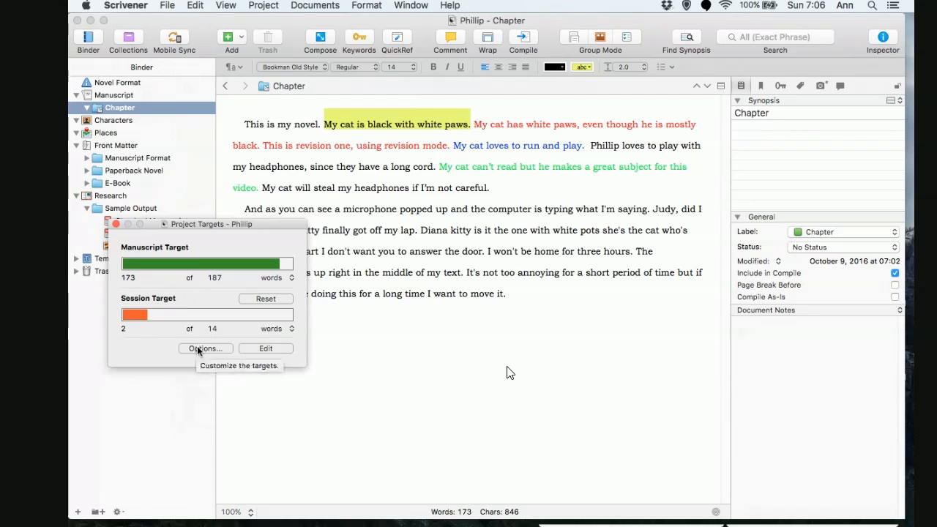
- Set the session target to 16 words and apply it
left_click(257, 352)
left_click(221, 329)
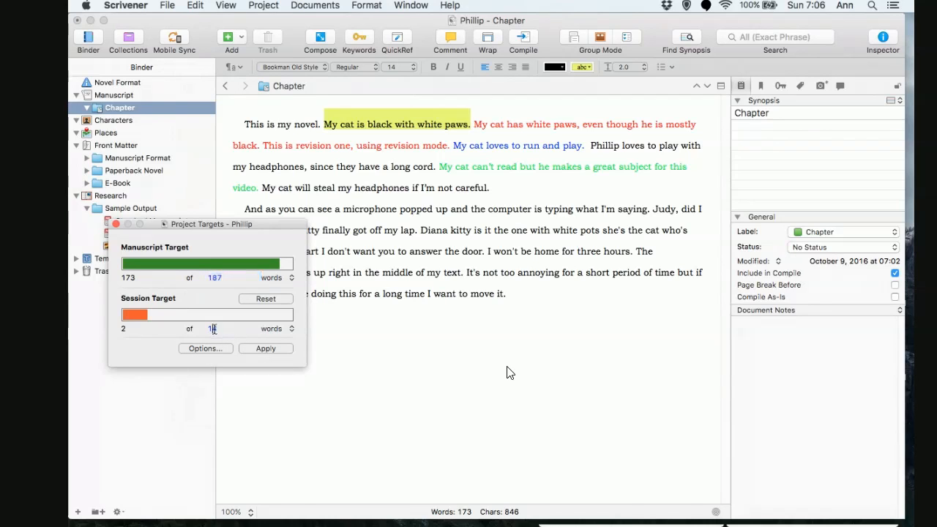
type("16")
left_click(279, 349)
- Move the Project Targets window over the document text, open its target options, and review the session count reset choices
left_click(205, 348)
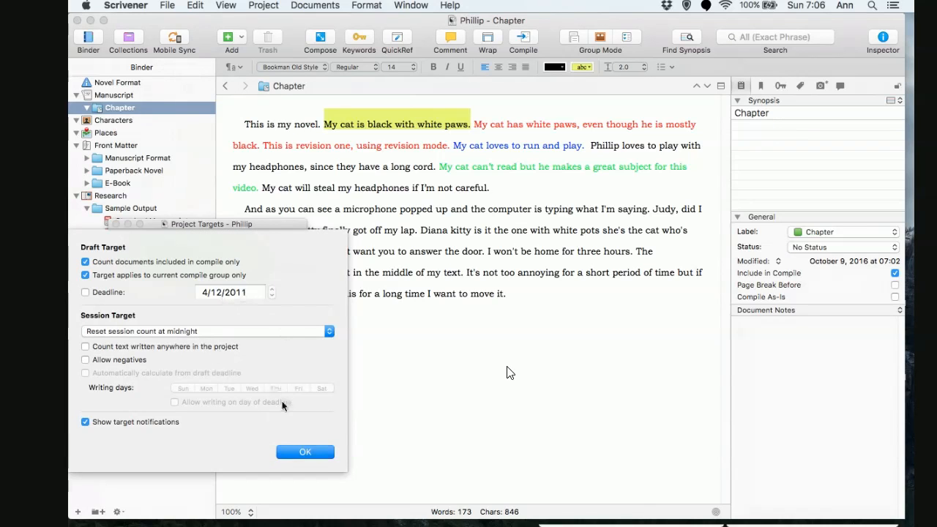
left_click(302, 454)
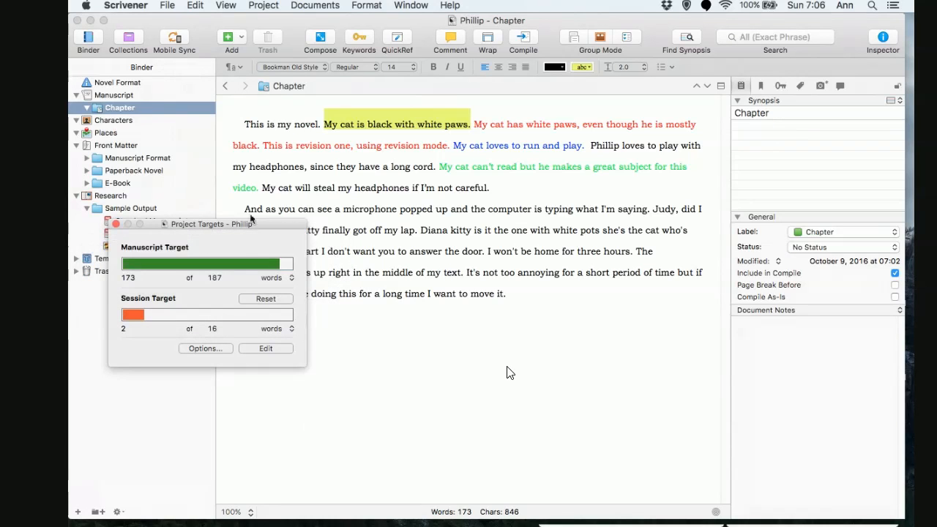
left_click_drag(251, 224, 443, 126)
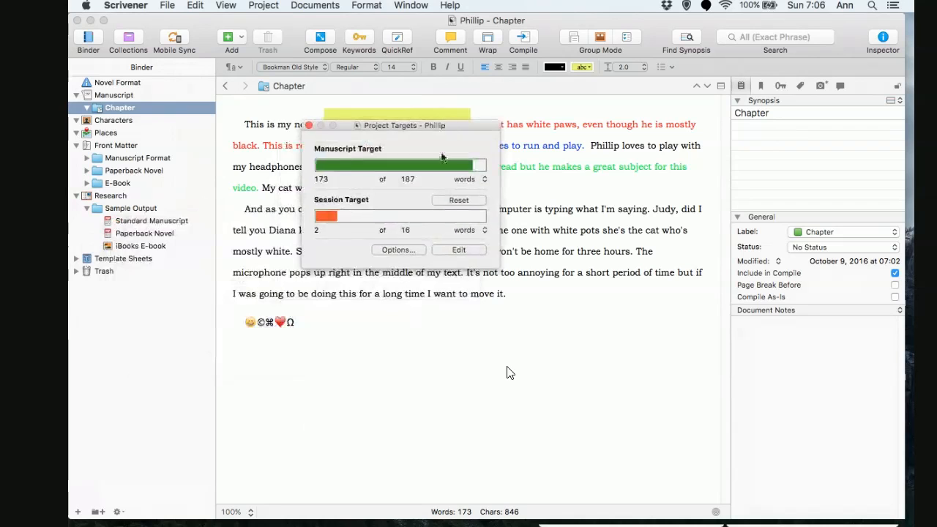
left_click(407, 250)
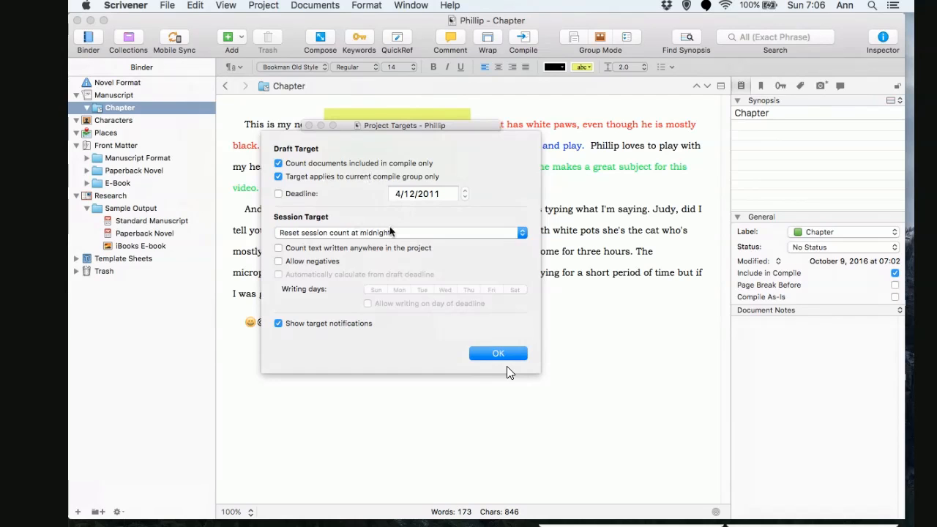
left_click(520, 233)
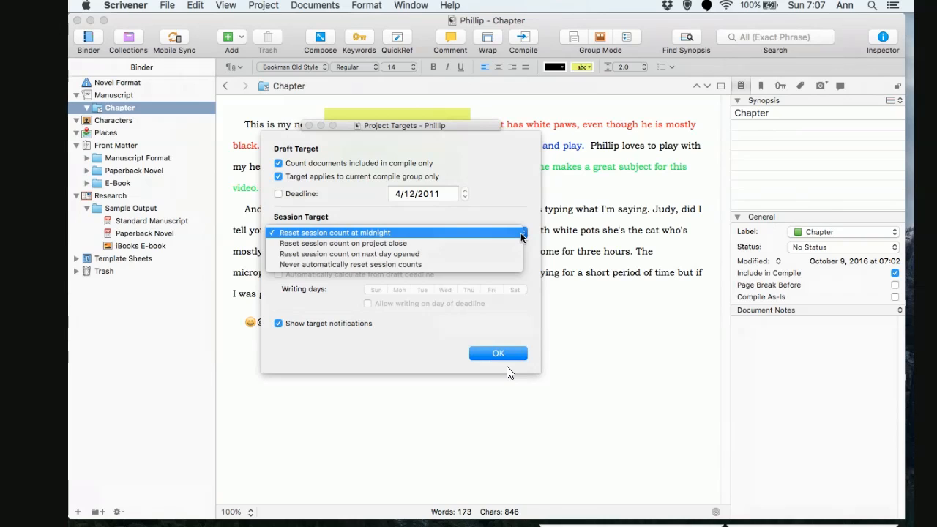
left_click(521, 234)
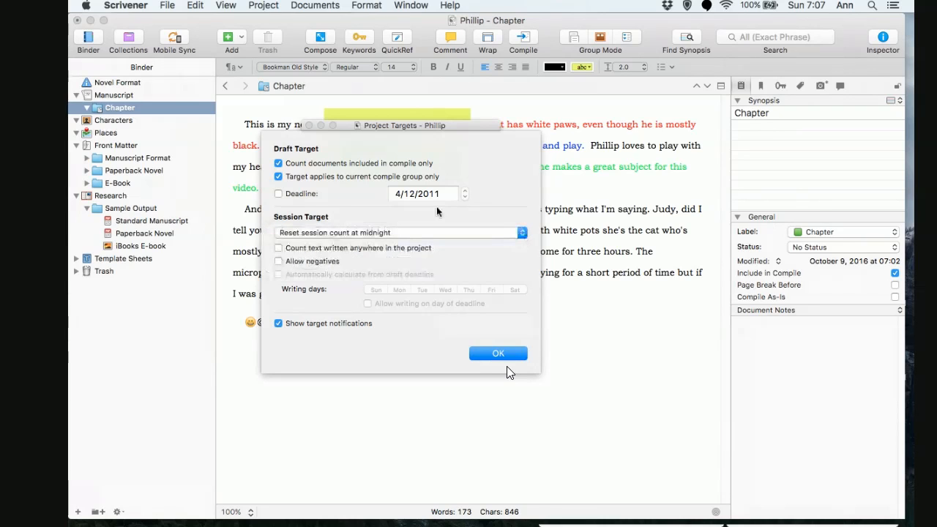
- Enable the draft target's deadline and set its date to 10/9/2016
left_click(279, 194)
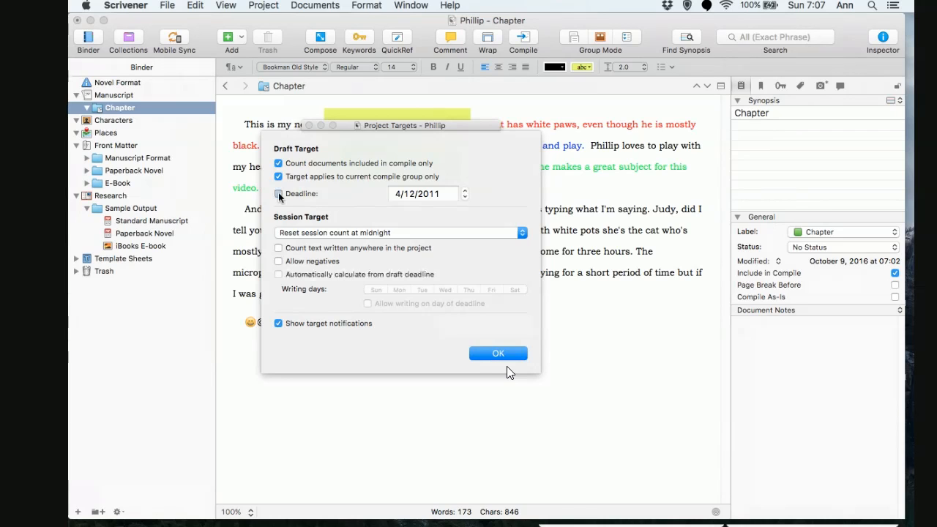
left_click(398, 195)
type("10")
left_click(411, 193)
type("9")
left_click(434, 194)
type("2018")
left_click(465, 192)
left_click(413, 193)
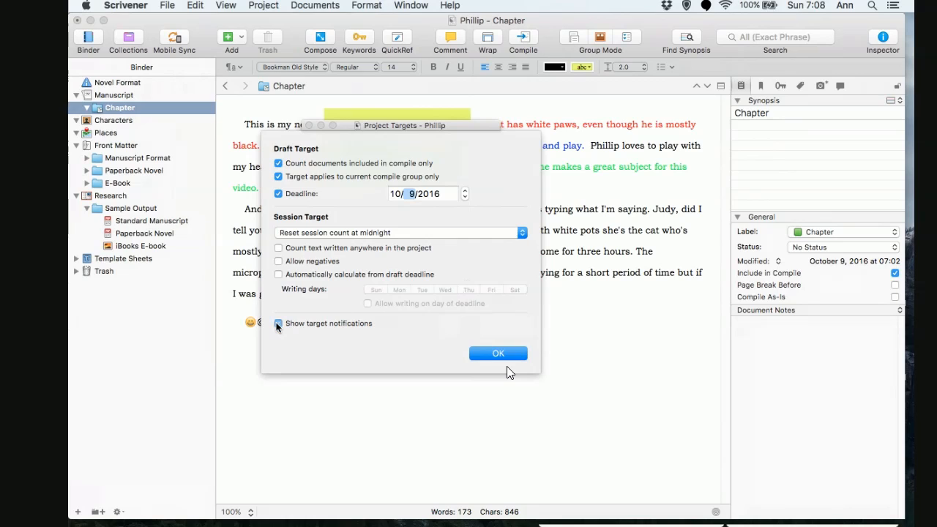
- Have the session target calculated automatically from the draft deadline, accept the options, and close Project Targets
left_click(279, 274)
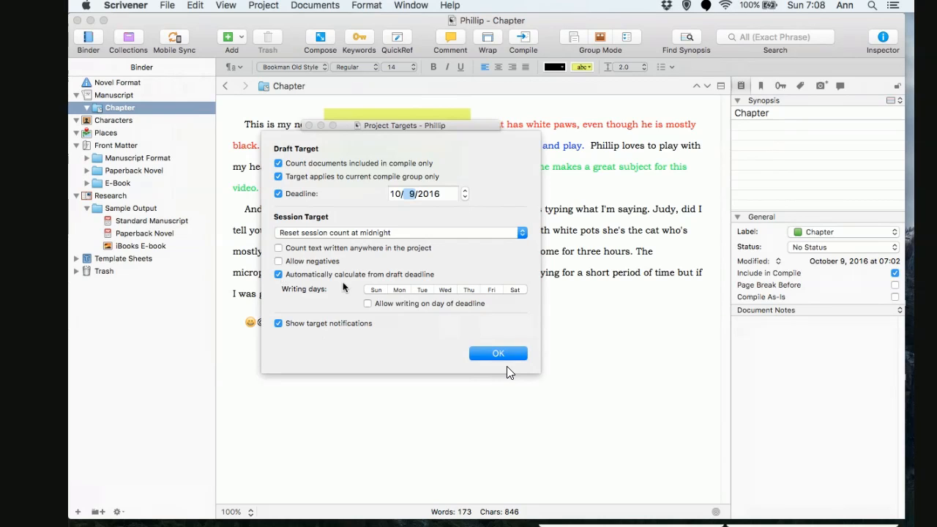
left_click(498, 354)
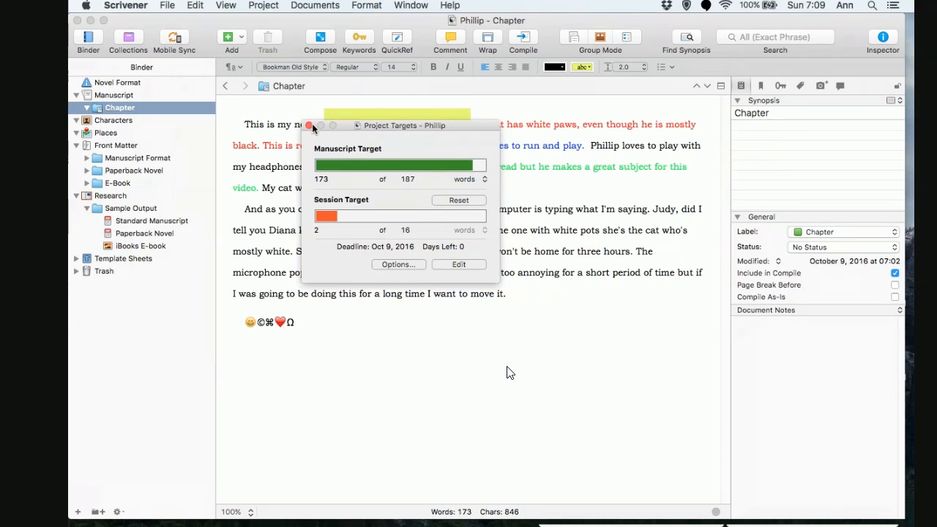
left_click(310, 127)
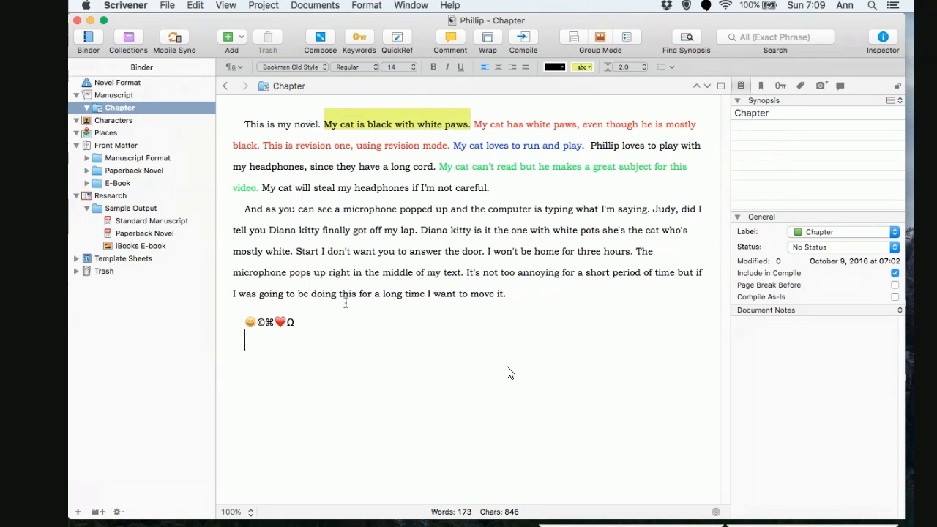
- Write "Phillip is sleeping in his bed. He is being a purrfect" below the special characters, rejecting the suggested correction "perfect"
type("Phillip ")
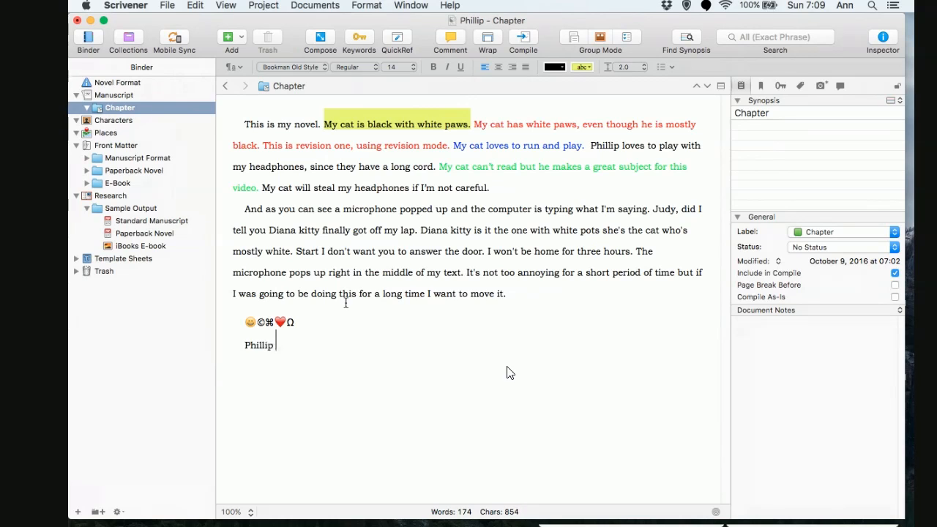
type("is sleeping in his bed. ")
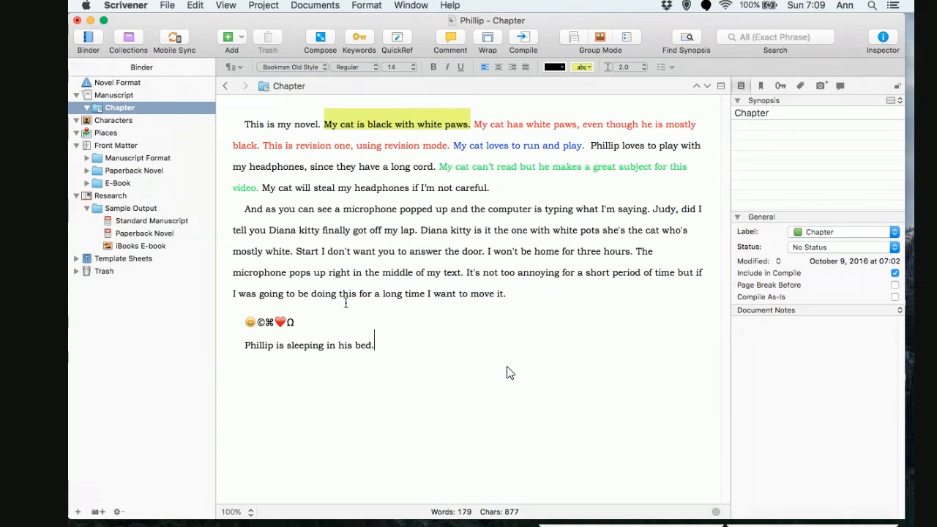
type("He is being a purrfect")
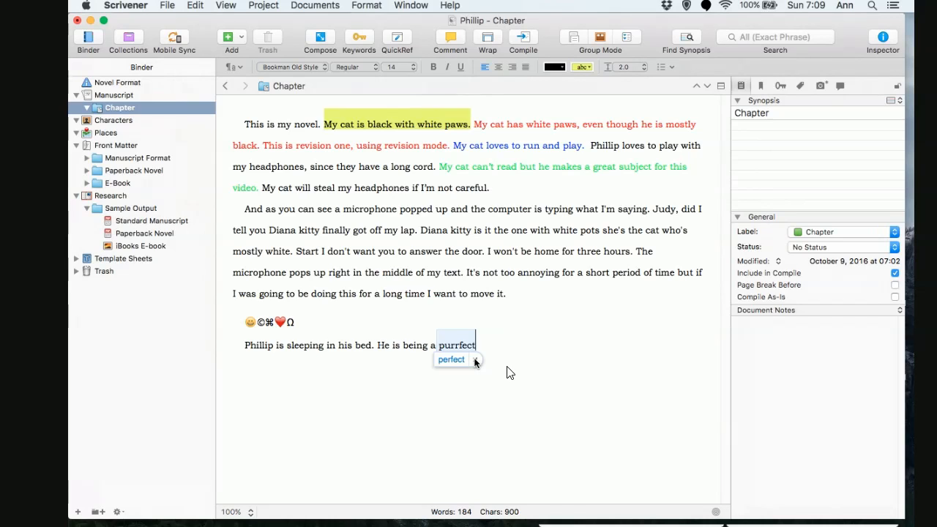
left_click(474, 361)
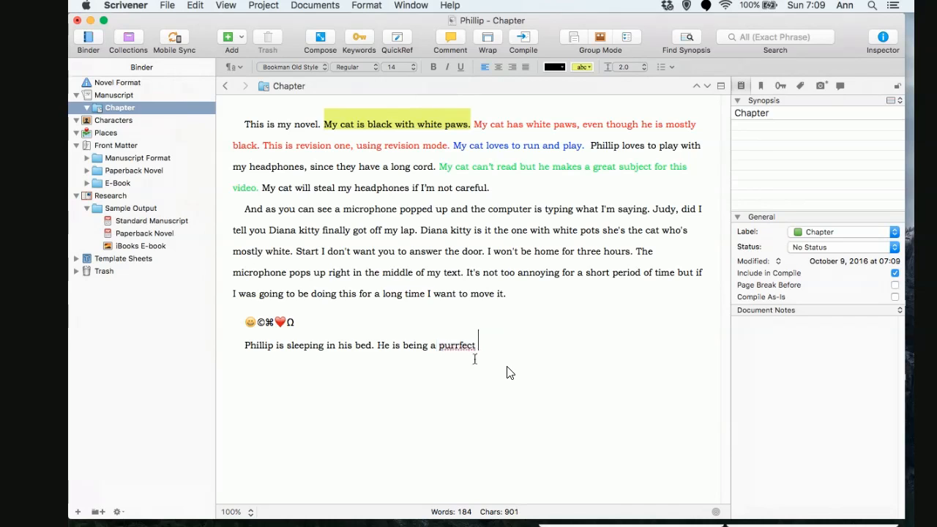
- Continue the line with "right now. I love it when he's asleep."
type("ro")
key("BackSpace")
type("ight now. I")
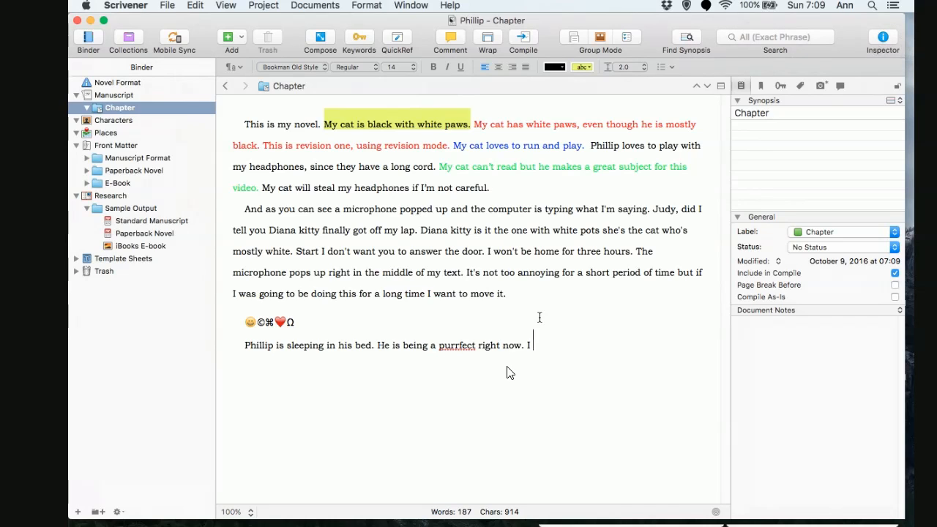
type("love it when he;s")
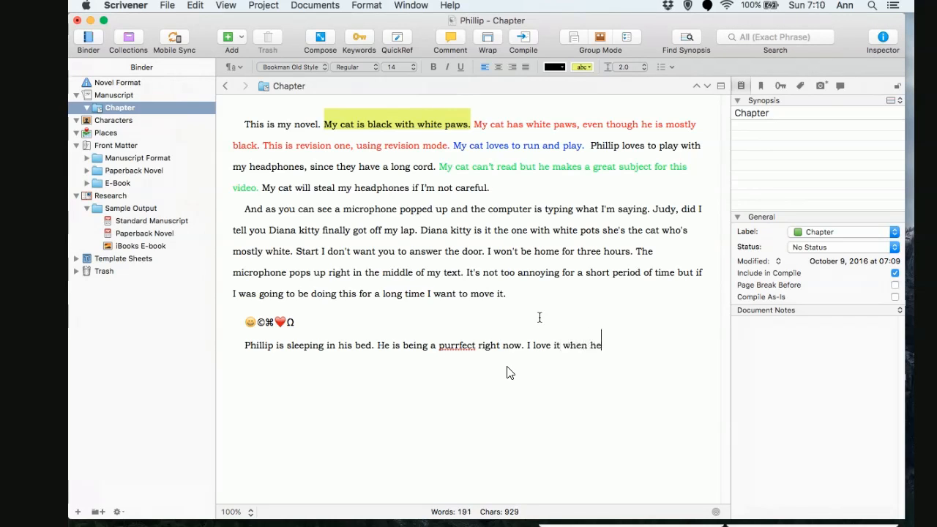
type("'s asleep.")
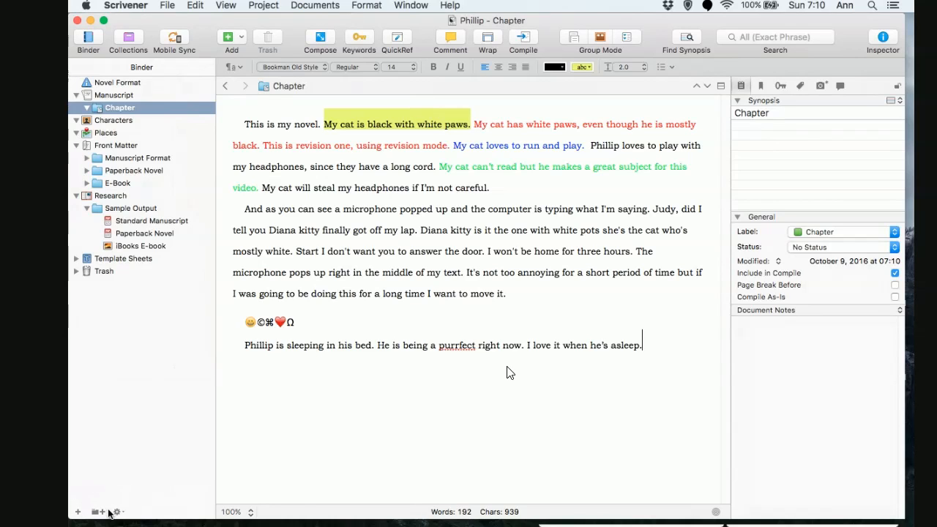
- Set the document's target to 5 words with target notifications enabled, and add the sentence "Phillip is sleeping."
left_click(716, 513)
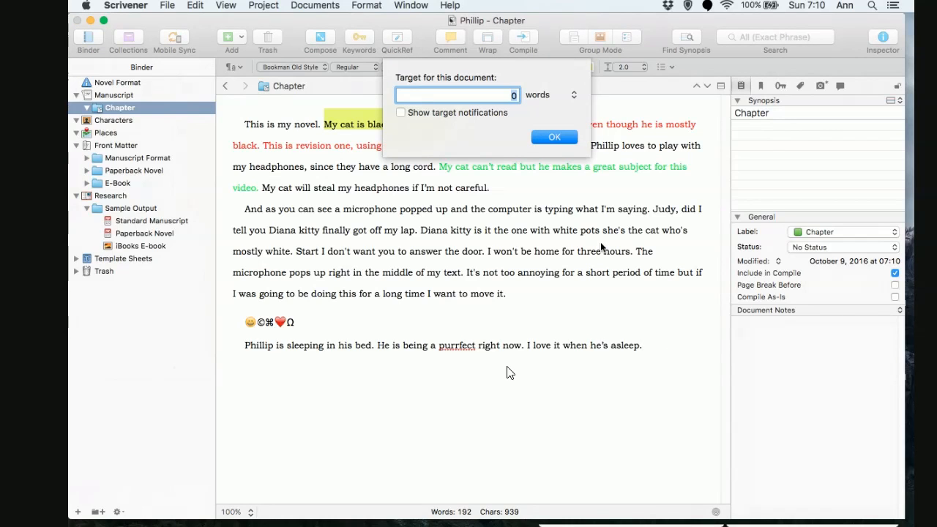
type("5")
left_click(402, 112)
left_click(555, 139)
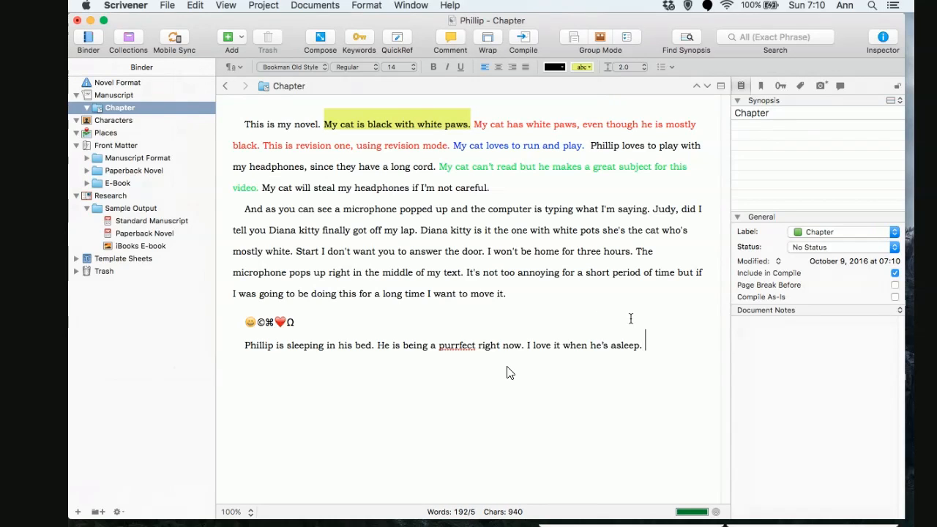
type("Phillip is sleeping.")
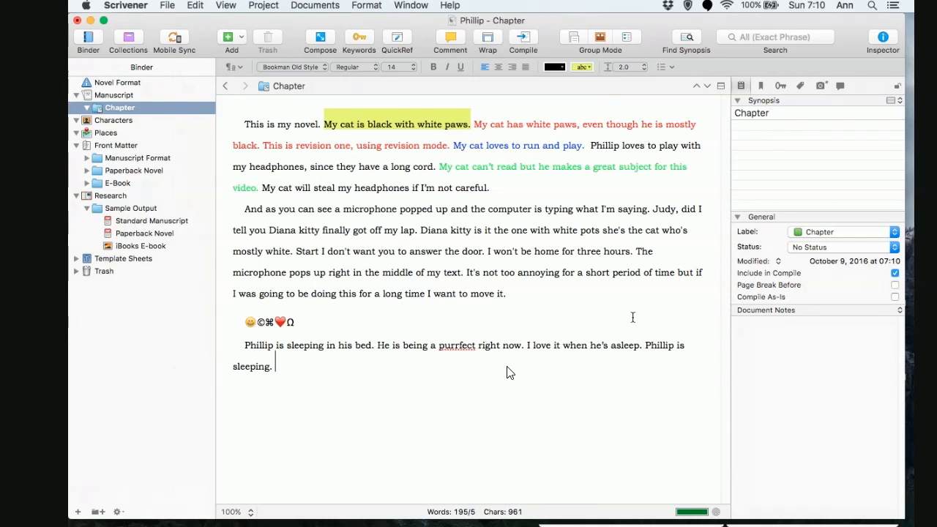
- Set the document's word target to 200 words
left_click(716, 512)
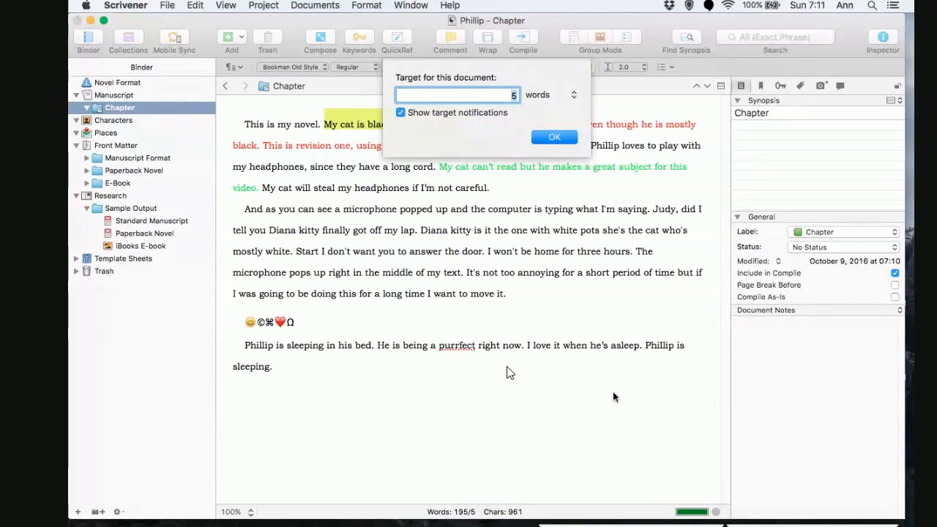
type("200")
left_click(553, 138)
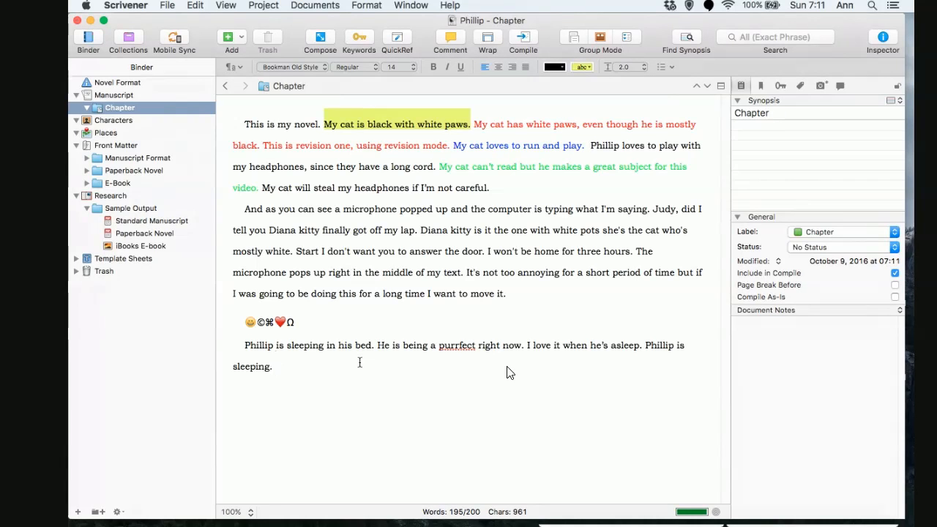
- Add "Diana is my other cat" at the end of the last paragraph
type("I")
key("BackSpace")
type("Diana is my")
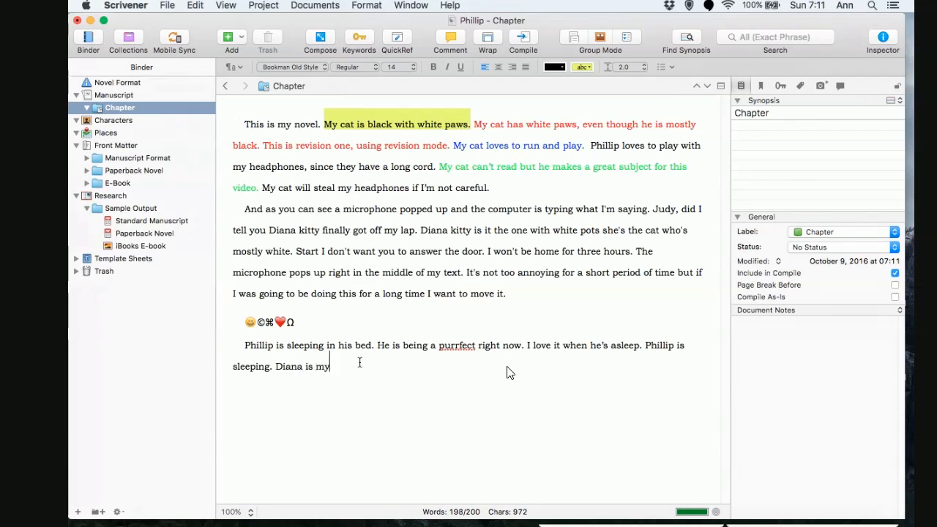
type(" other ca")
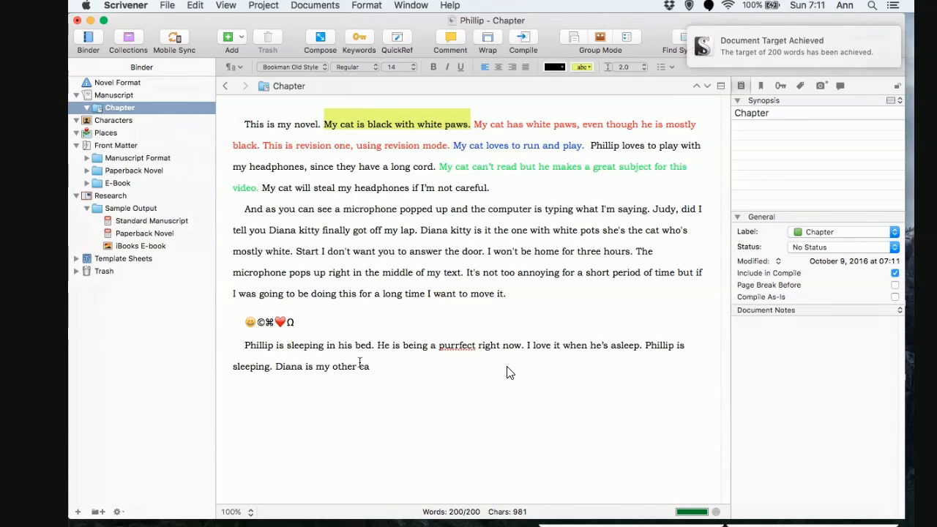
type("t")
- Delete the words "other cat" from the last sentence and retype them as "other cat."
key("BackSpace")
key("BackSpace")
key("BackSpace")
key("BackSpace")
key("BackSpace")
key("BackSpace")
key("BackSpace")
key("BackSpace")
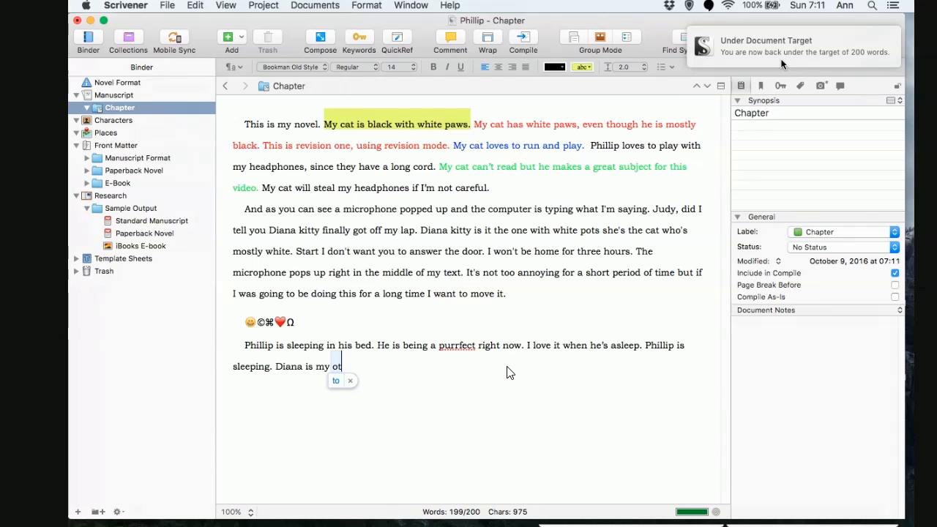
key("BackSpace")
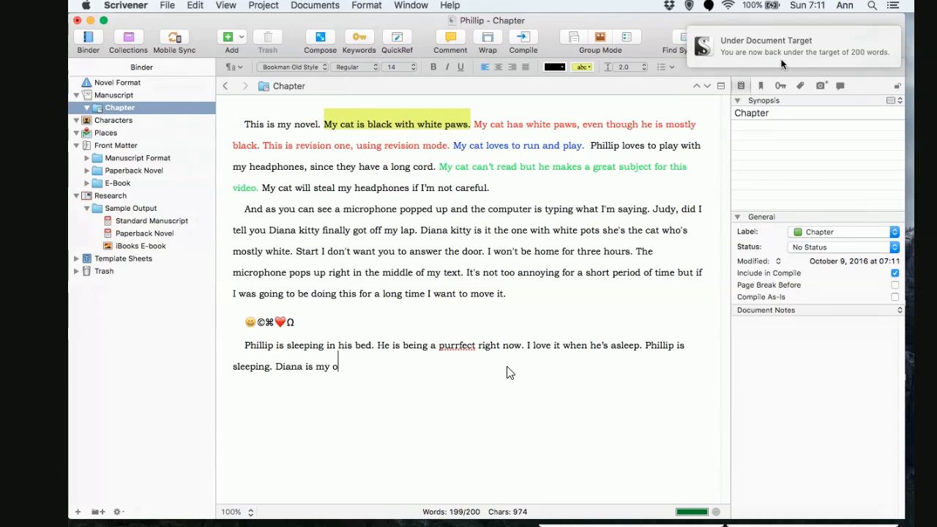
key("BackSpace")
type("other cat.")
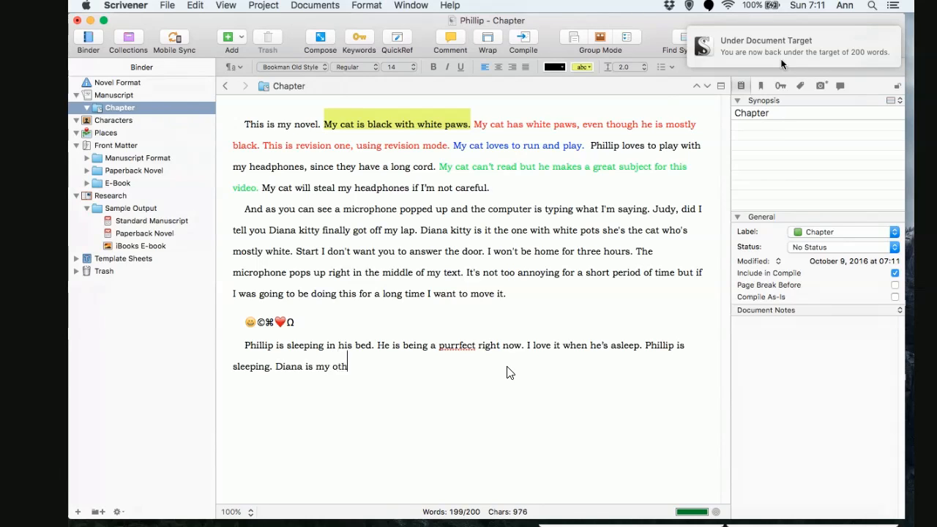
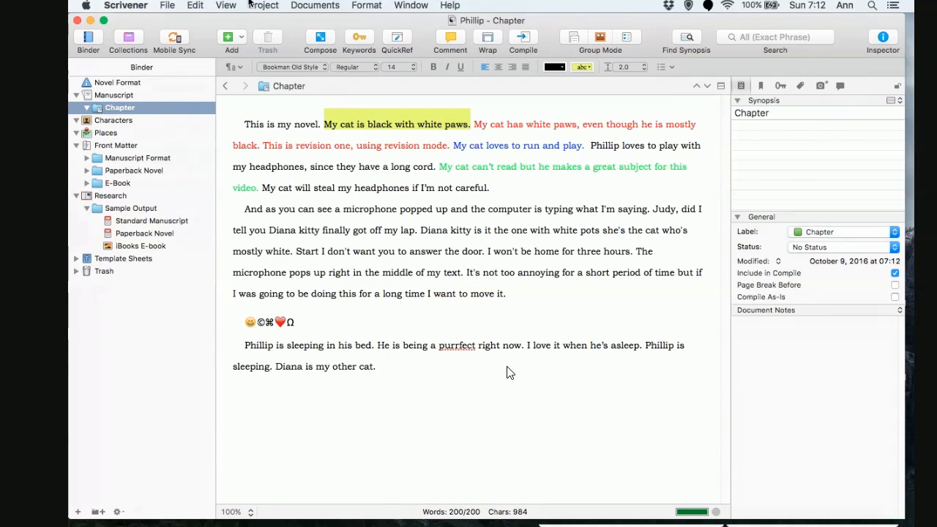
- Show the chapter in Page View
left_click(223, 5)
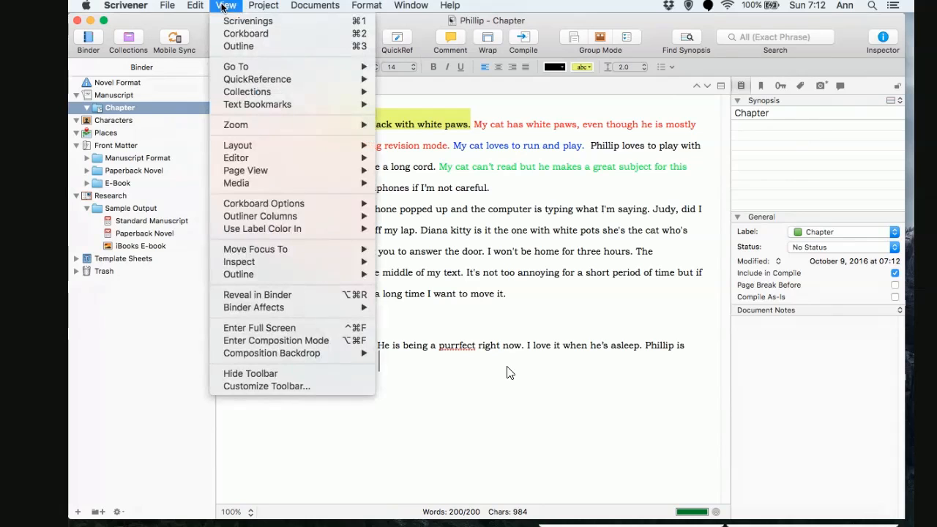
mouse_move(349, 175)
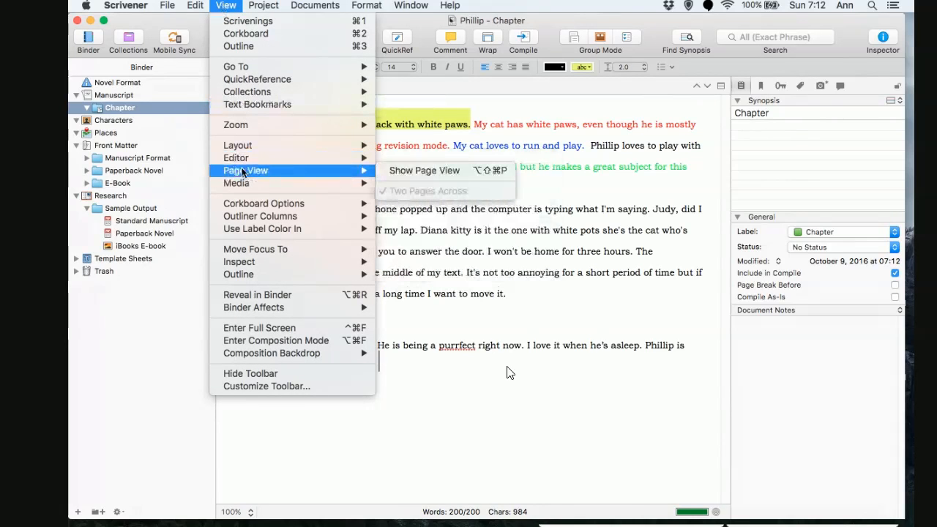
left_click(410, 171)
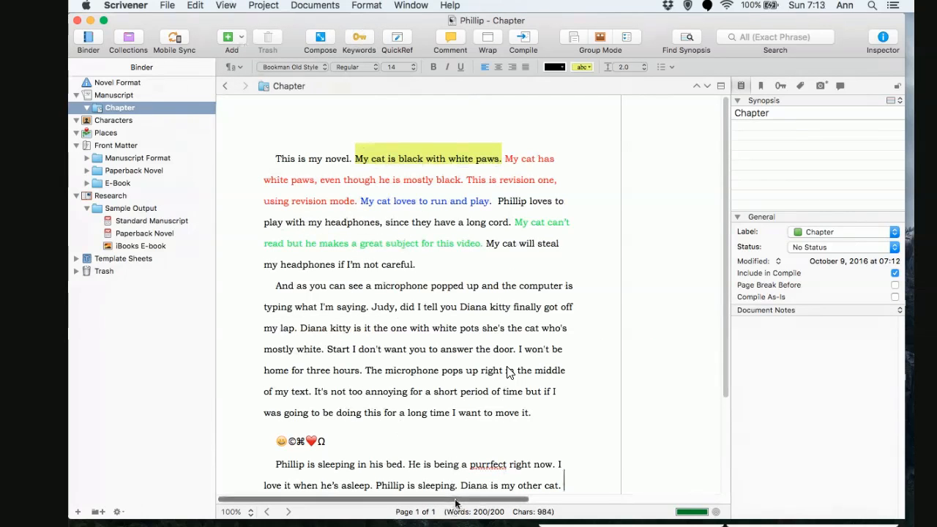
left_click_drag(456, 503, 359, 479)
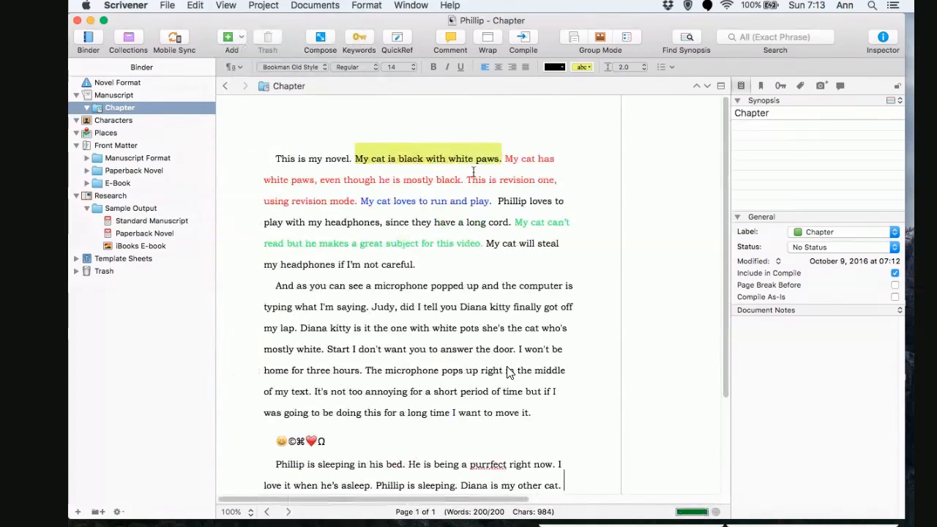
- Turn off Two Pages Across in Page View and look over the single page
left_click(226, 5)
mouse_move(249, 170)
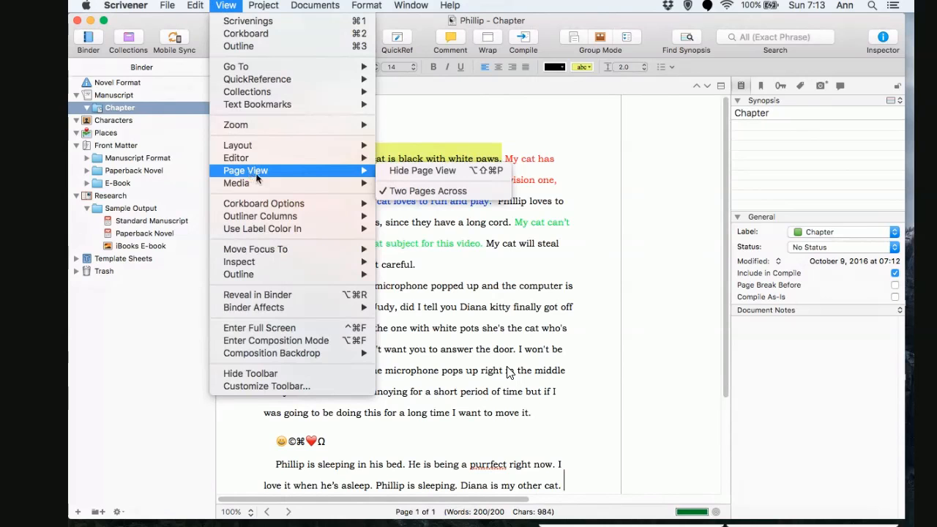
left_click(427, 192)
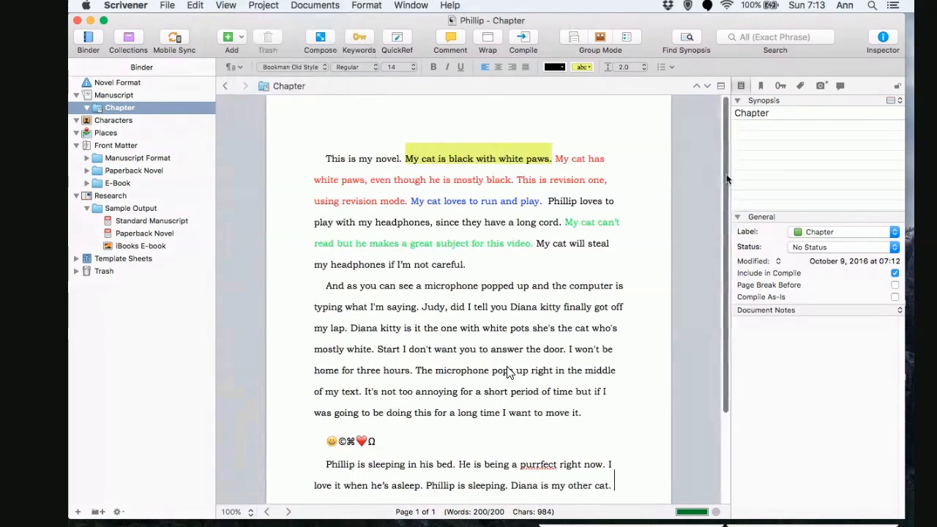
scroll(721, 290, "down", 3)
scroll(718, 220, "up", 5)
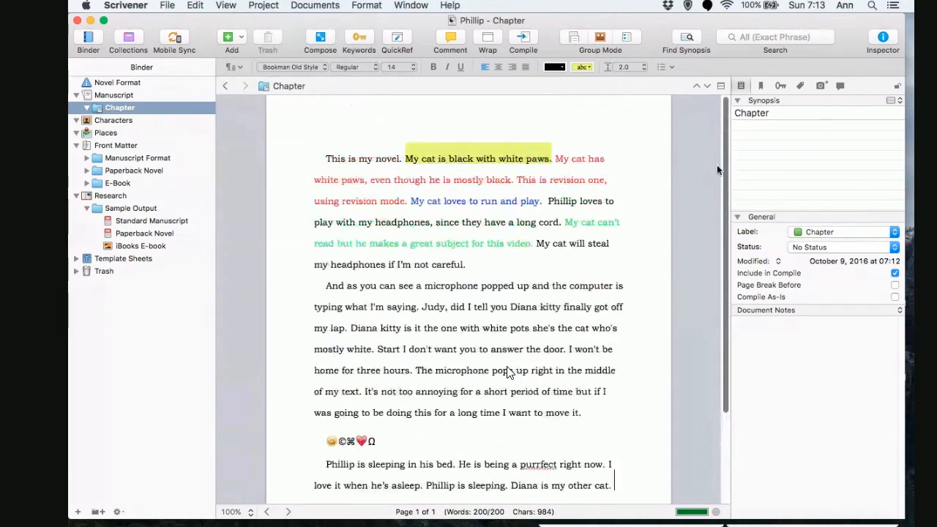
scroll(684, 291, "down", 2)
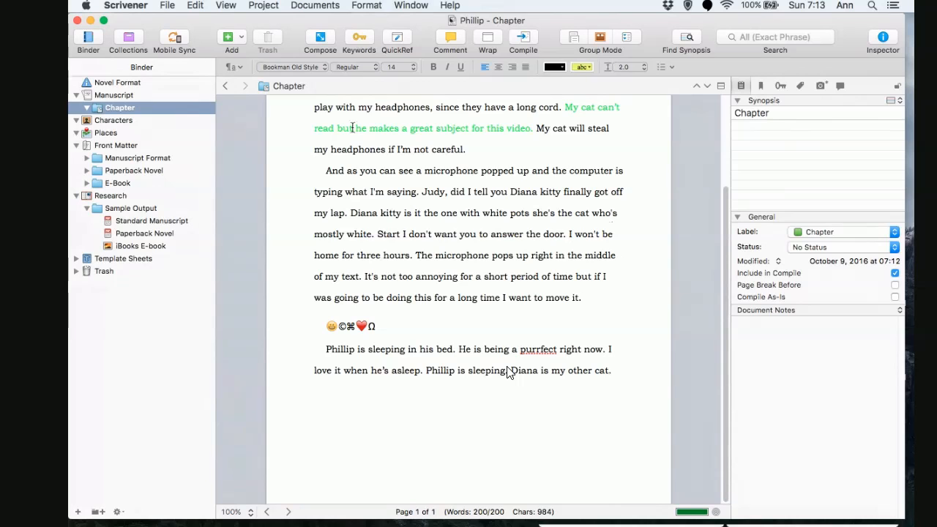
- Hide Page View to return the chapter to the normal editor layout
left_click(227, 5)
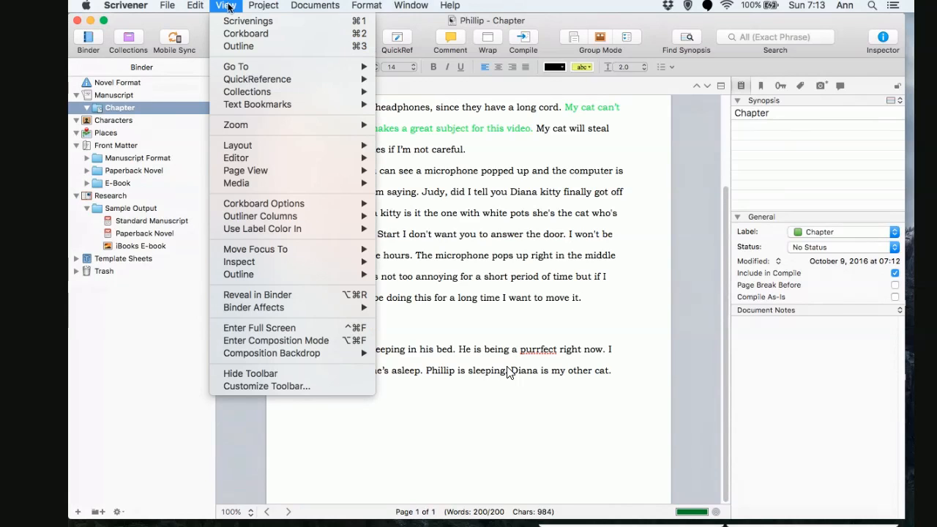
mouse_move(245, 174)
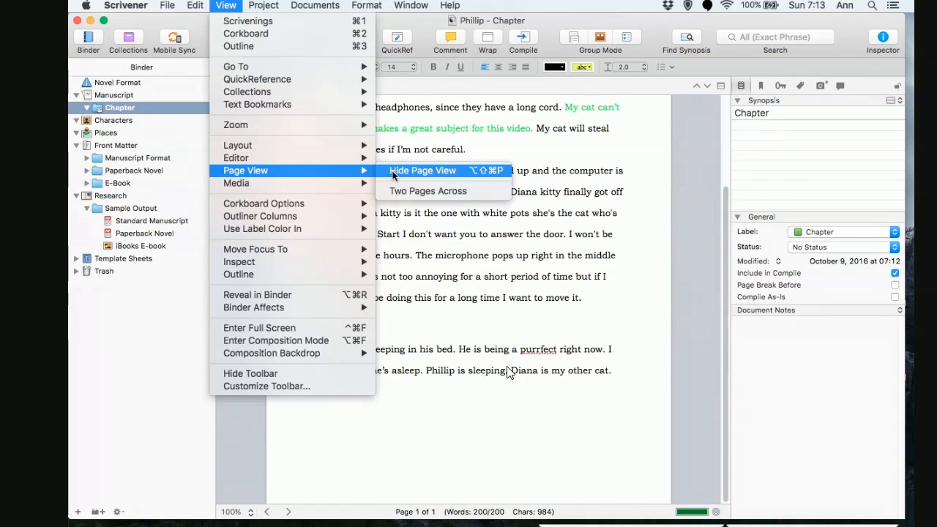
left_click(437, 172)
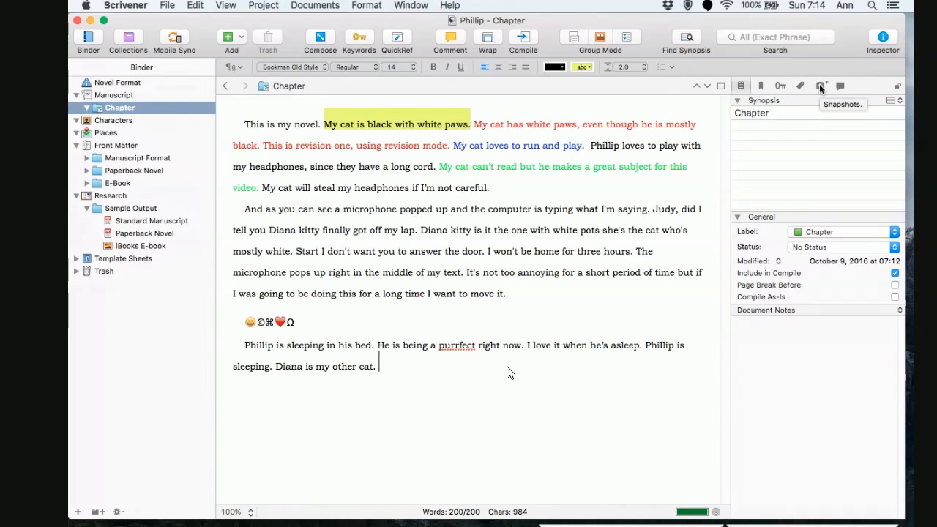
- Hide the Inspector, show it again, and display the chapter's snapshots in it
left_click(881, 38)
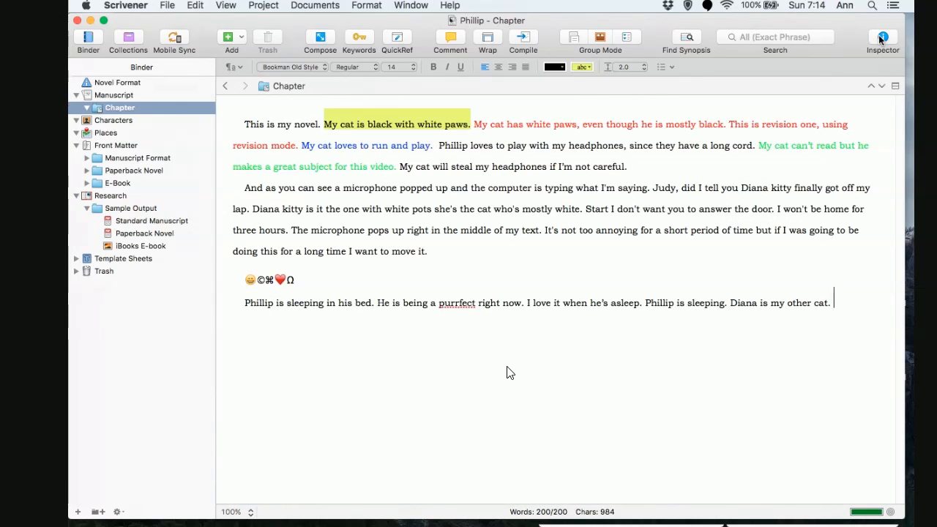
left_click(883, 40)
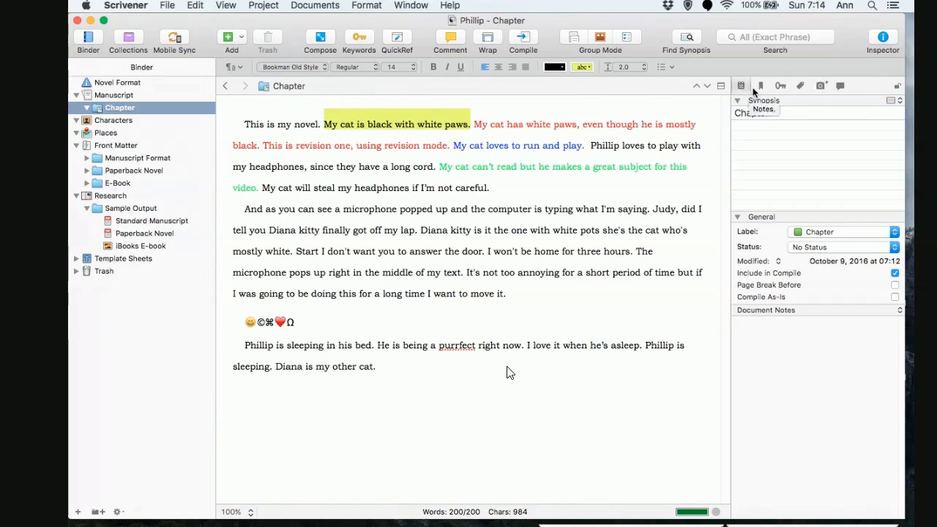
left_click(823, 86)
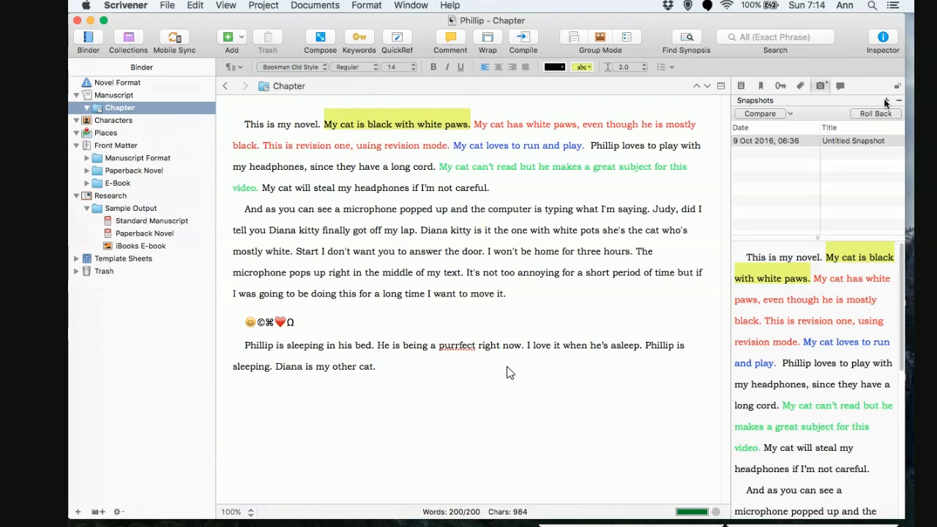
- Take a new snapshot of the chapter and title it Goal
left_click(883, 103)
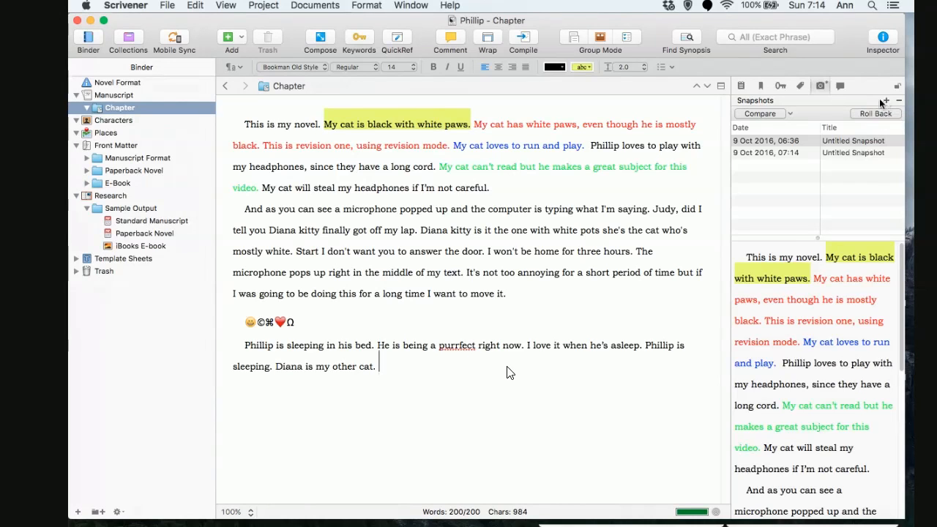
double_click(857, 154)
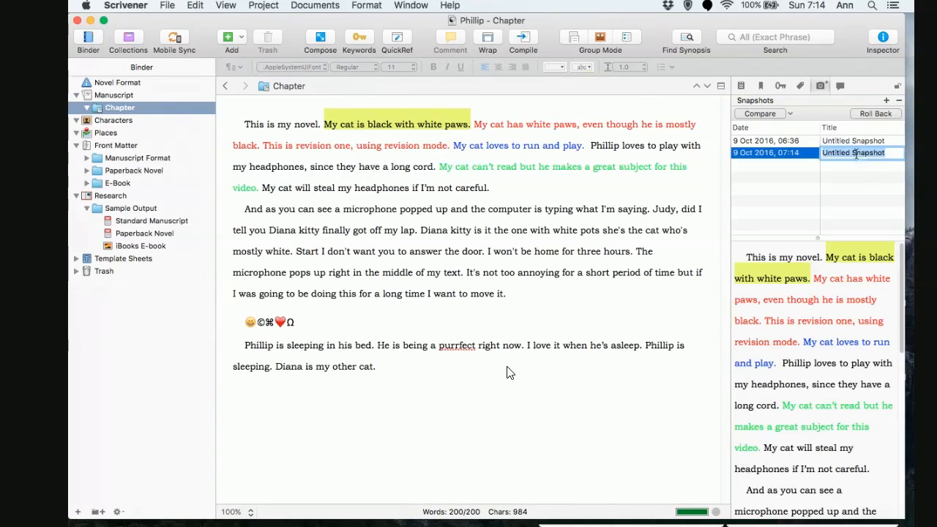
type("Goal")
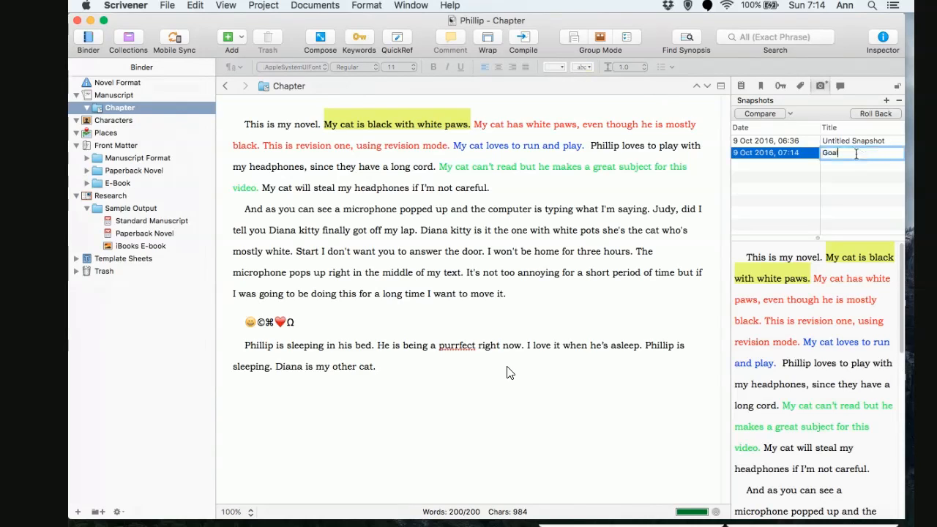
key("Return")
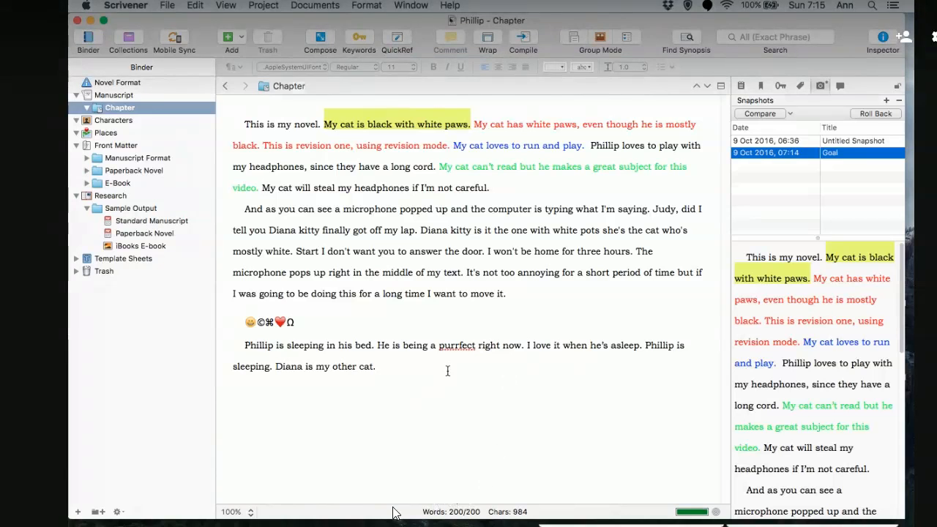
- Add a sentence at the end of the chapter's last paragraph saying the co-presenter is fun to work with
left_click(432, 368)
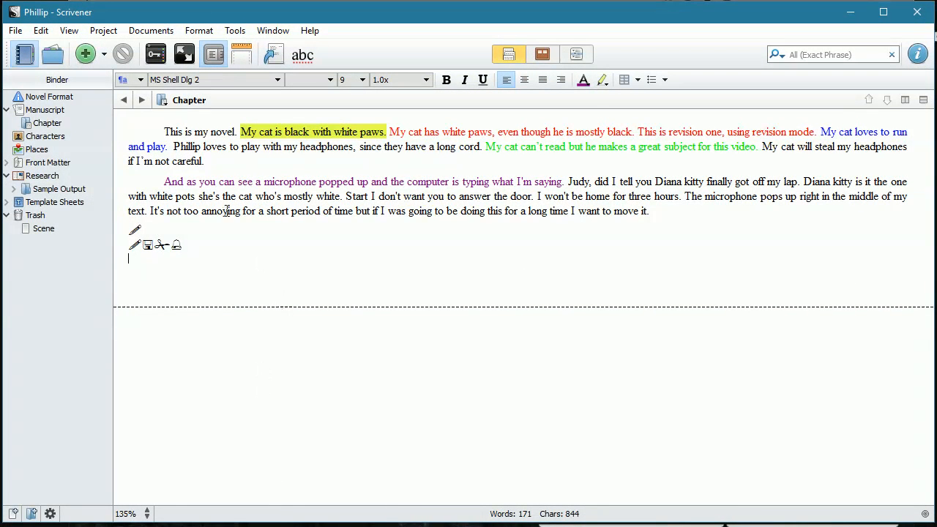
left_click(349, 256)
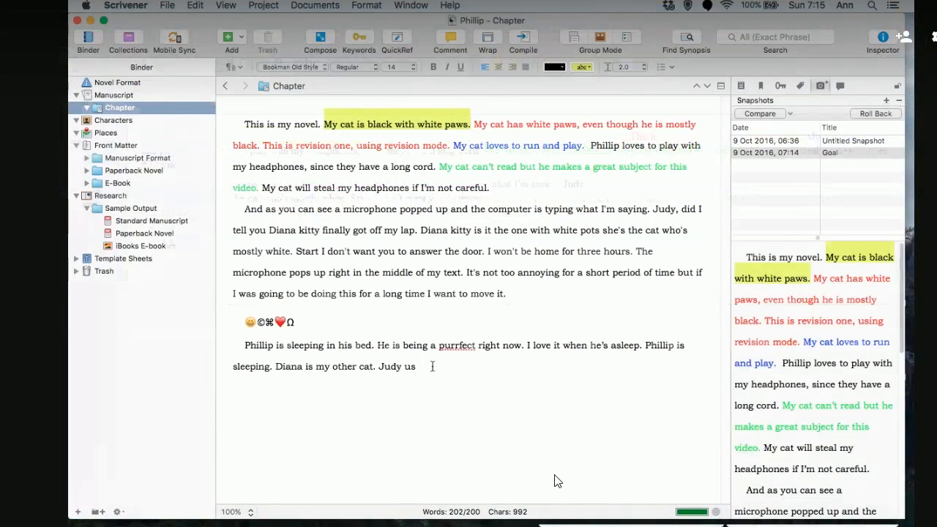
type("is fun to work ")
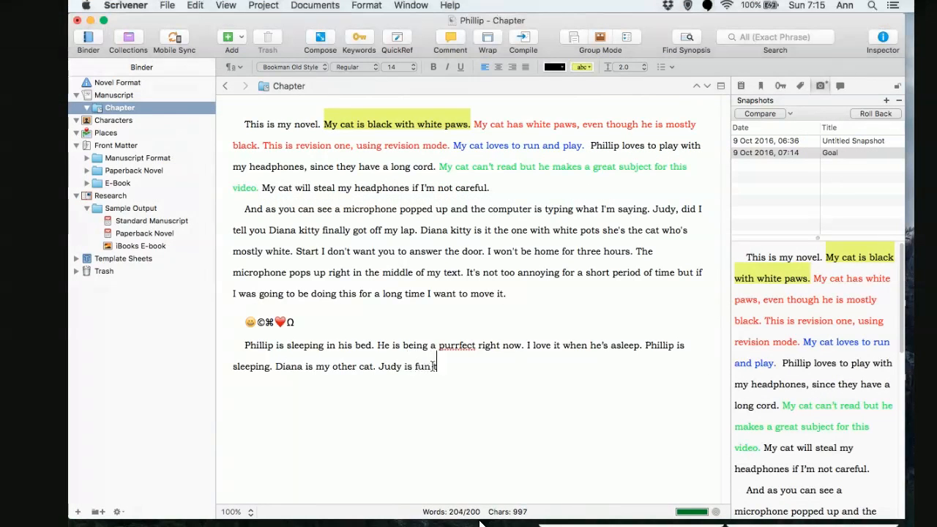
type("with.")
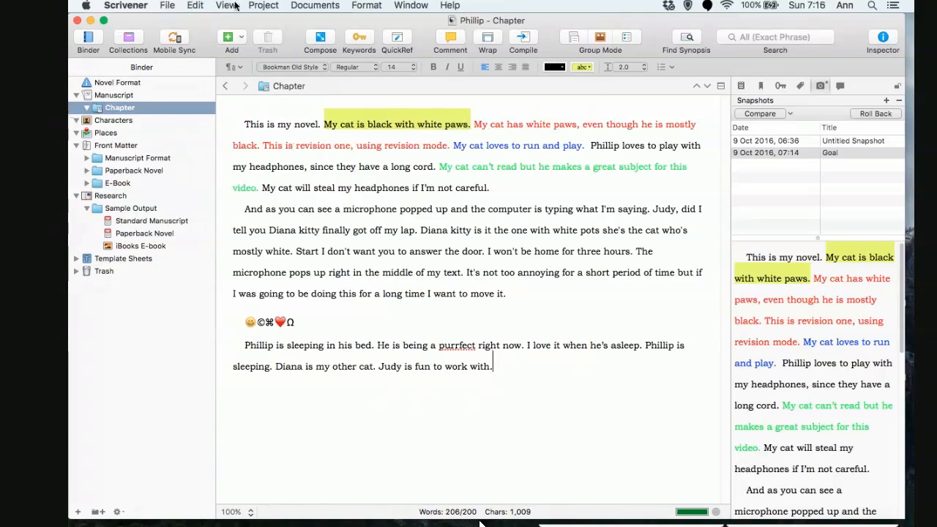
- Close the project on the Mac, switch to Windows and open Phillip.scriv from the Dropbox manuscript folder in Scrivener
left_click(164, 6)
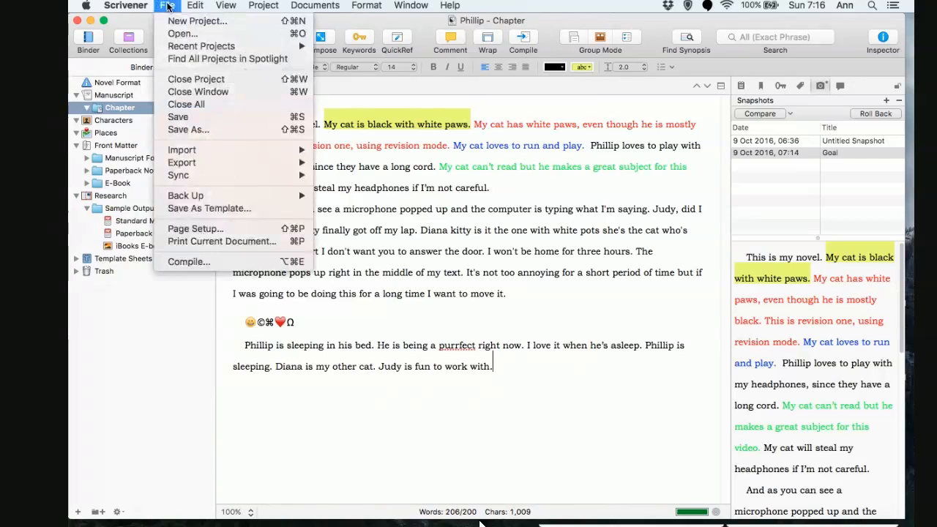
left_click(182, 78)
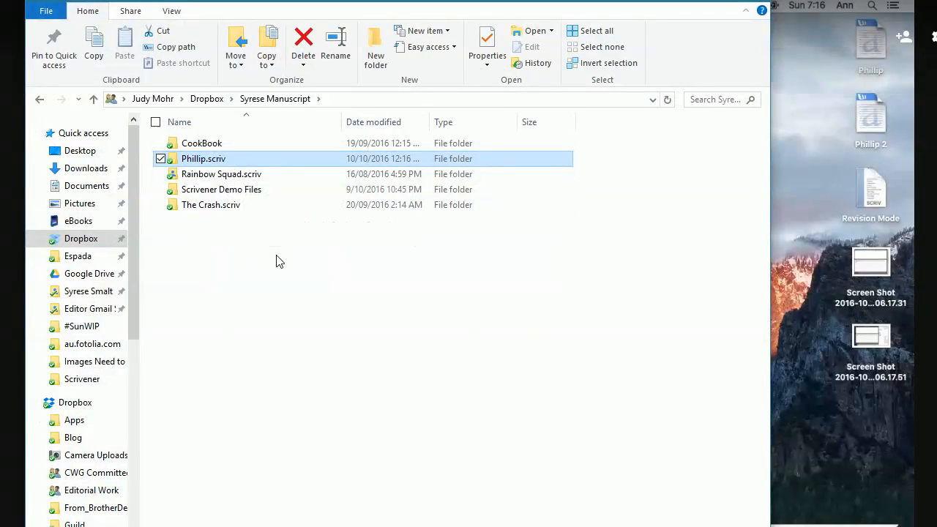
double_click(201, 163)
double_click(204, 208)
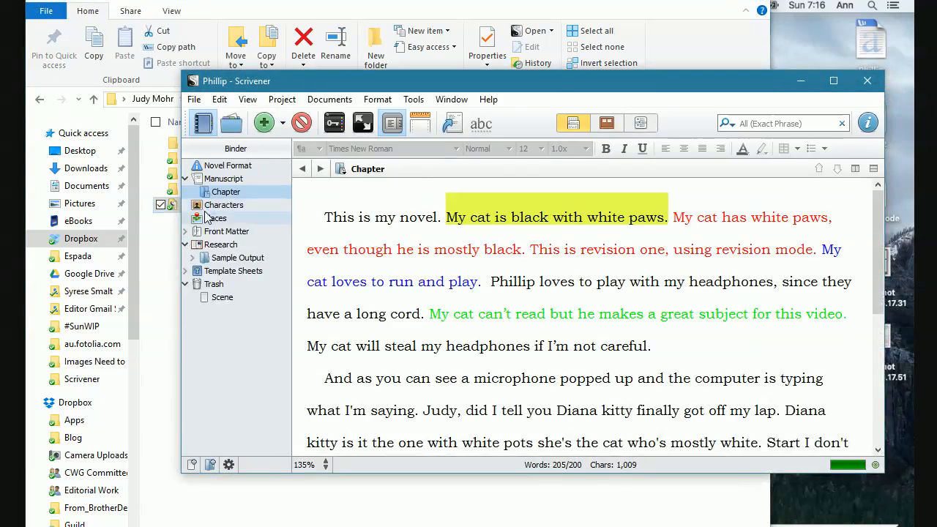
- Enlarge the Windows Scrivener window so it fills nearly the whole screen
left_click_drag(289, 71, 287, 8)
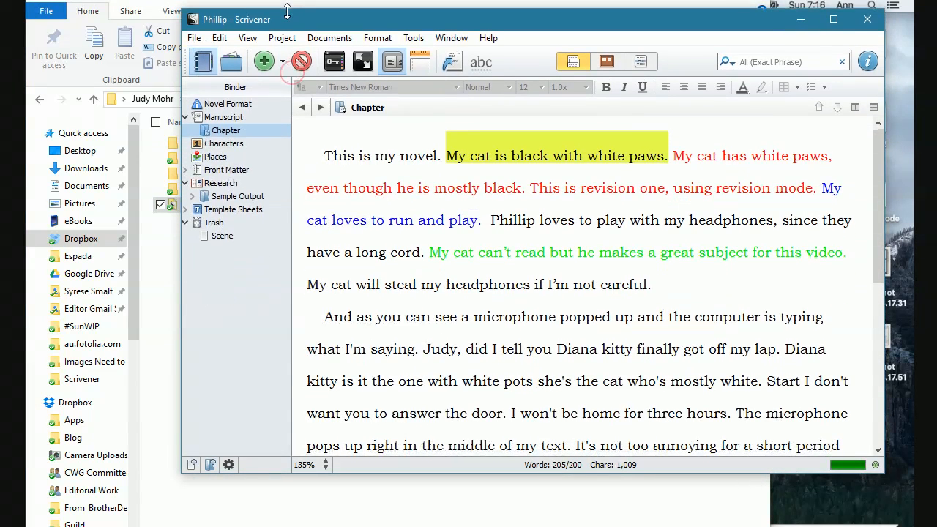
left_click_drag(179, 257, 3, 257)
left_click_drag(885, 281, 929, 286)
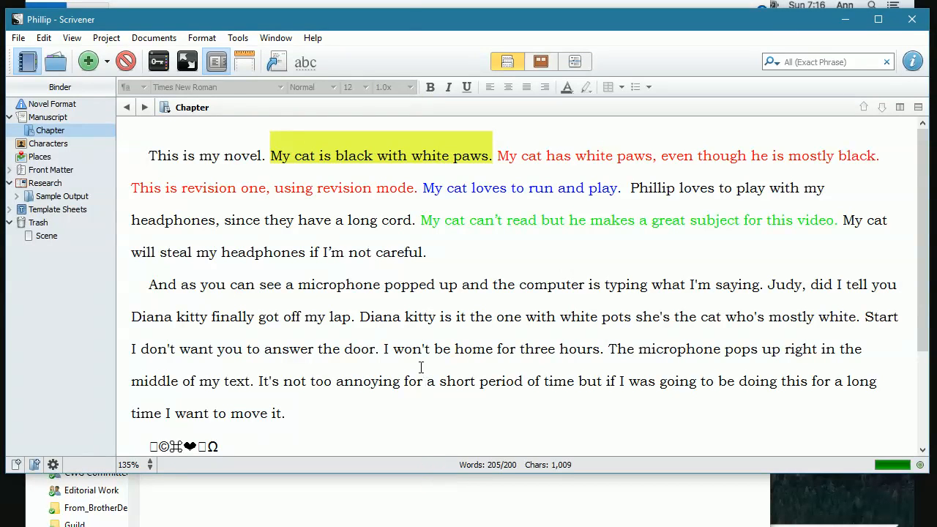
left_click_drag(408, 19, 414, 14)
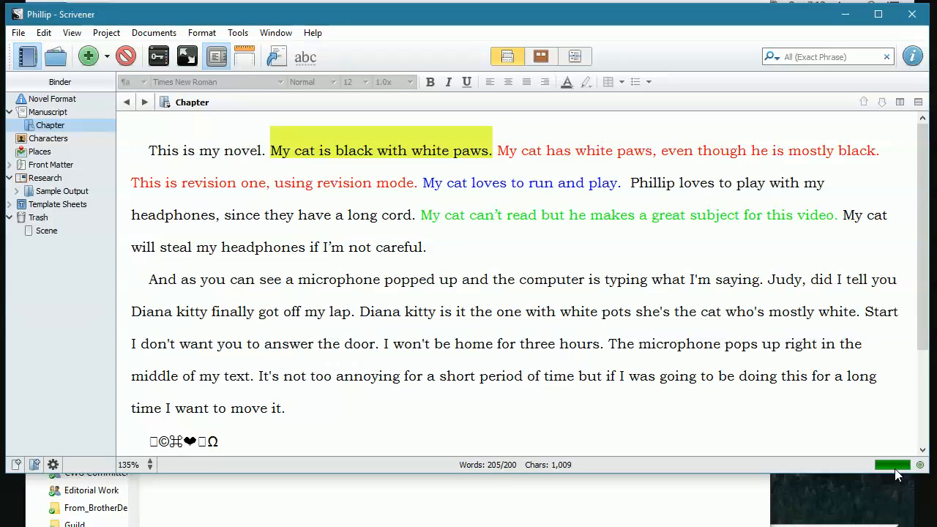
left_click(861, 472)
left_click_drag(854, 476, 854, 522)
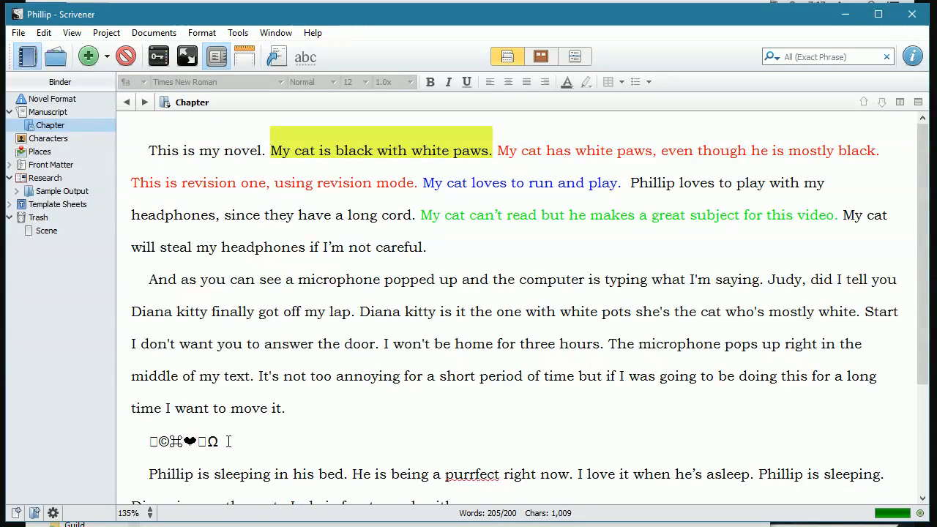
- Look over the synced chapter text, show the Inspector and display the chapter's snapshots in it
scroll(229, 442, "down", 2)
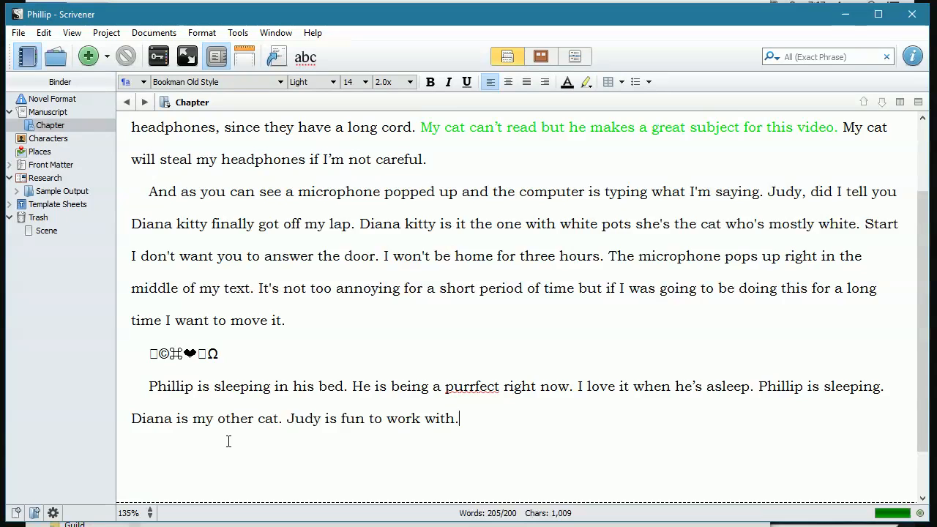
scroll(228, 442, "up", 2)
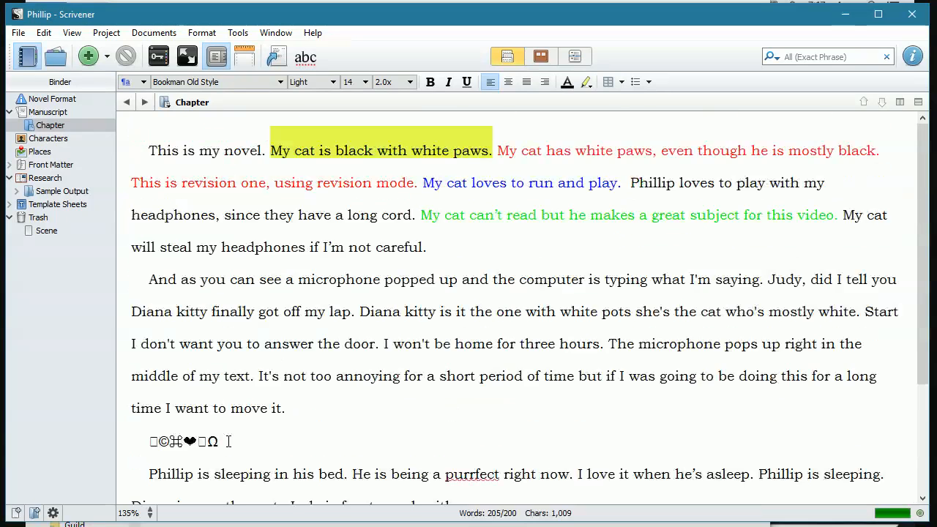
left_click(913, 57)
left_click(885, 103)
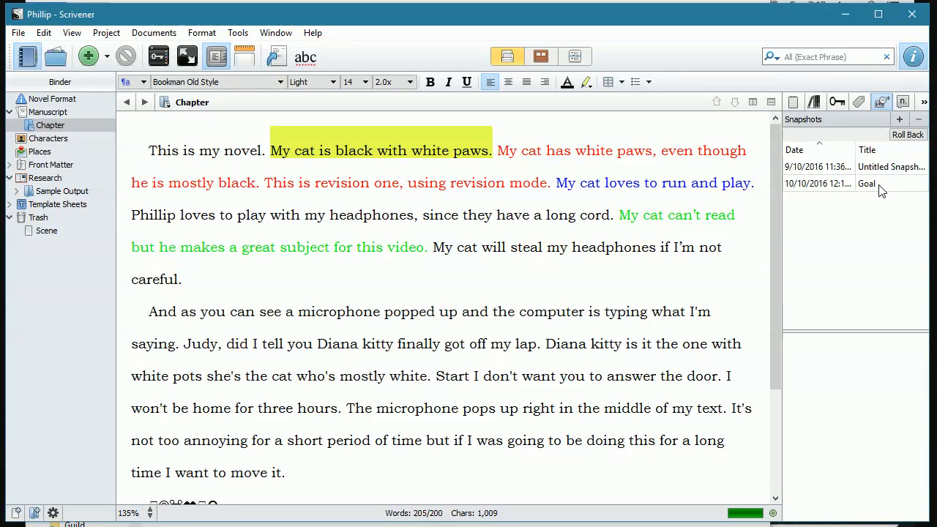
- Add a final paragraph saying the other presenter is fun too, followed by "You never know what she will do."
scroll(330, 386, "down", 3)
left_click(628, 420)
key("Return")
type("Ann is fun too. You kneve")
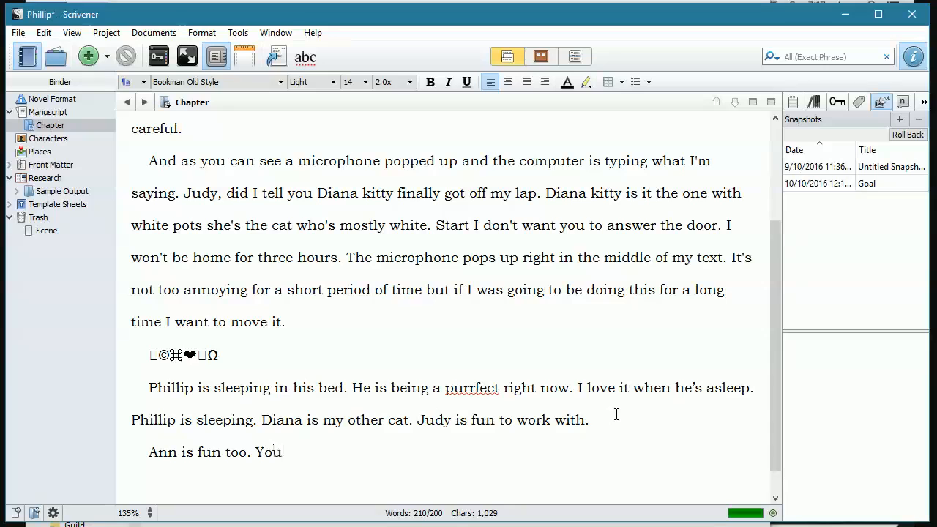
key("BackSpace")
key("BackSpace")
key("BackSpace")
key("BackSpace")
key("BackSpace")
type("never know what you")
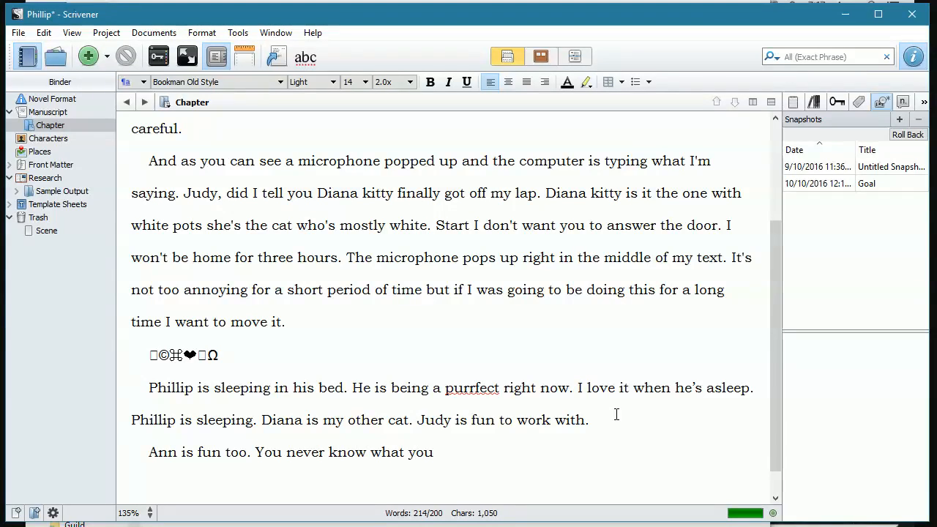
key("BackSpace")
key("BackSpace")
key("BackSpace")
type("she will do.")
- Take another snapshot of the chapter and title it with the presenter's first name in the possessive followed by Snapshot
left_click(900, 120)
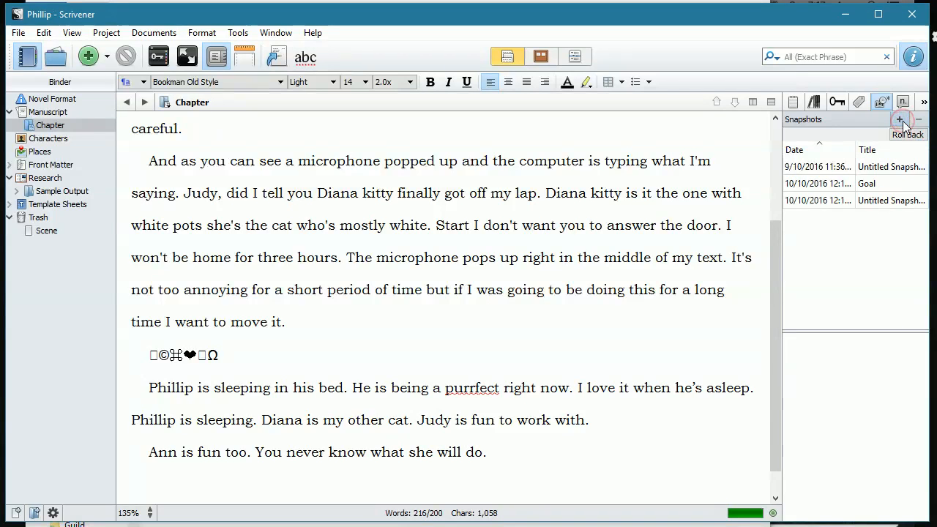
double_click(879, 200)
type("Jud")
type("y")
type(" a")
type("Sna")
type("pshot")
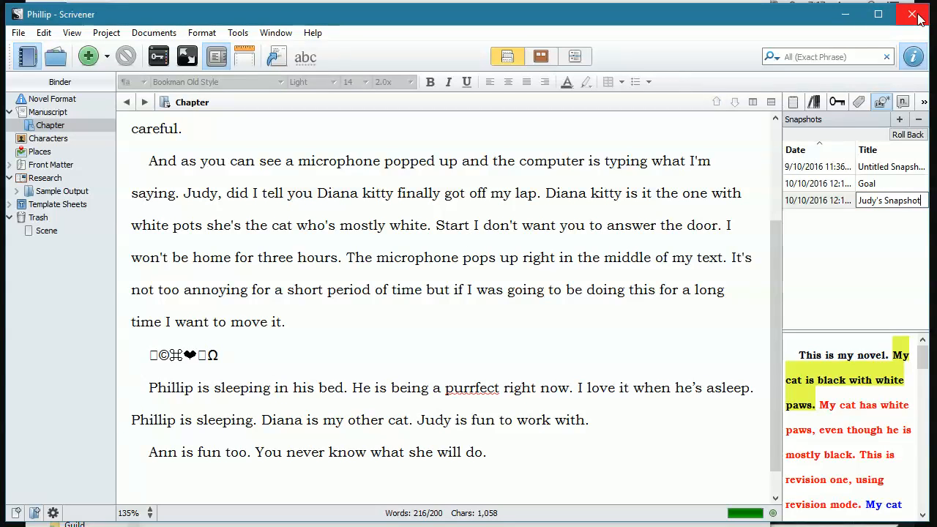
left_click(854, 287)
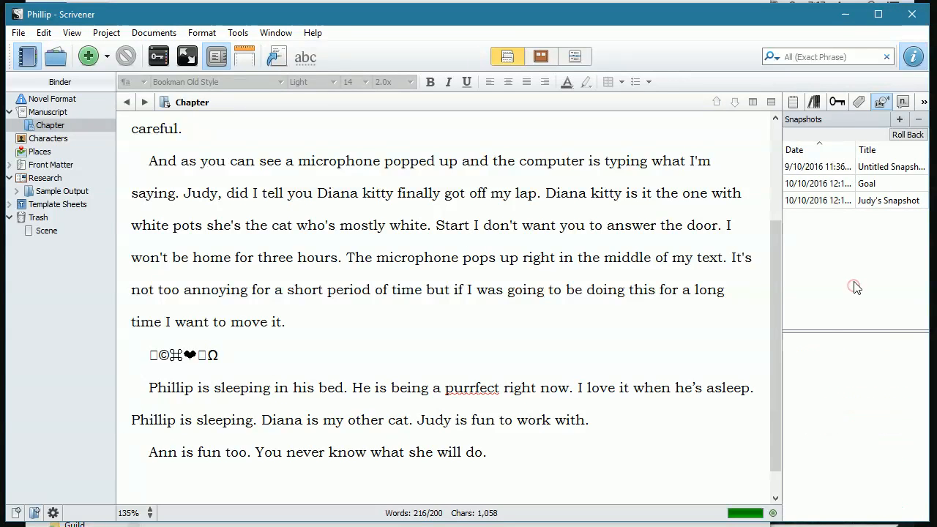
- Close the project on Windows, switch to the Mac and reopen Phillip.scriv from the recent projects
left_click(911, 15)
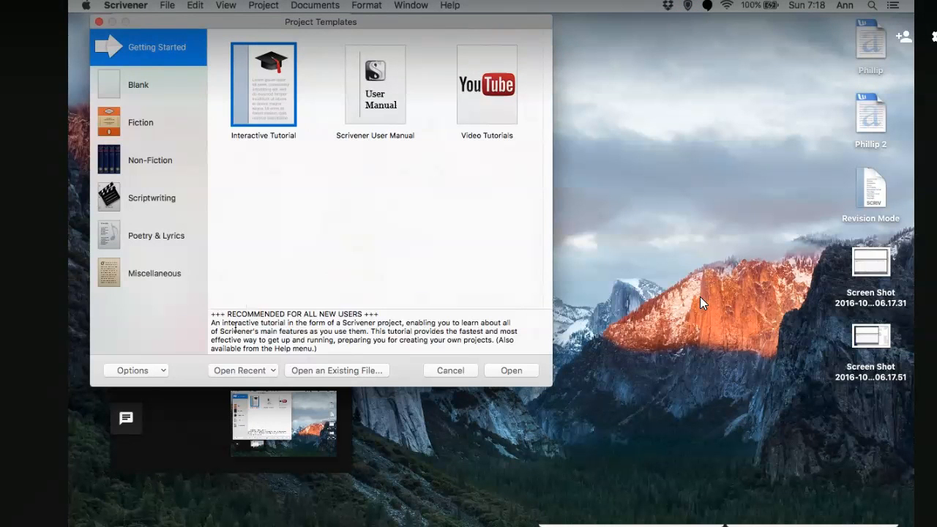
left_click(276, 372)
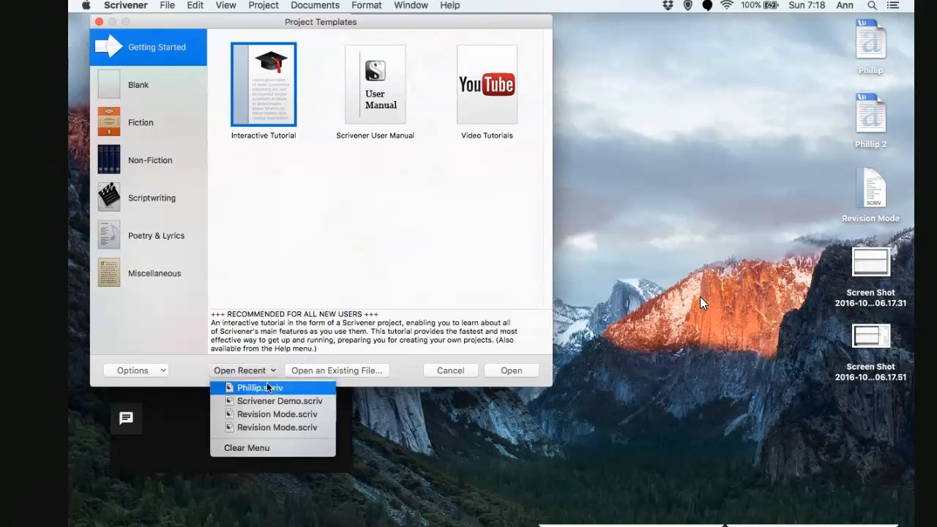
left_click(268, 388)
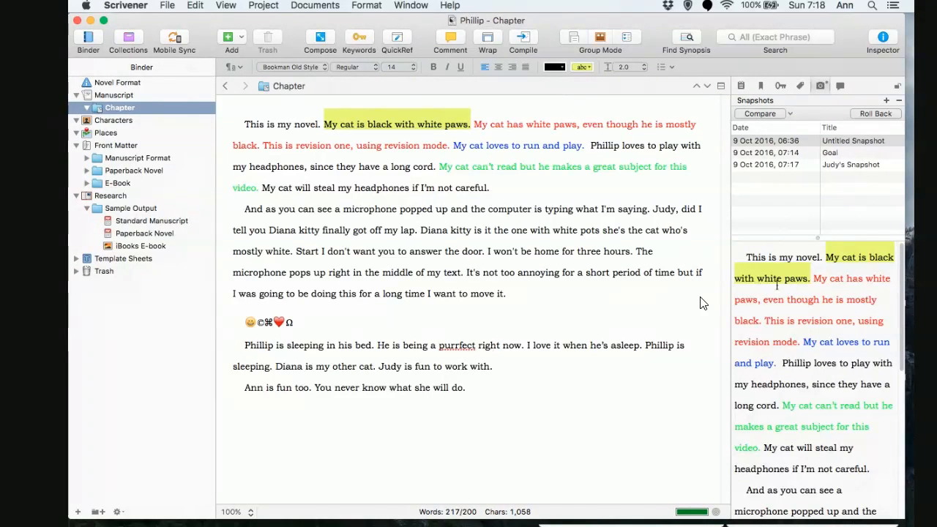
- Compare the 07:17 snapshot and the Goal snapshot with the current chapter, reading through the differences marked for Goal
left_click(851, 165)
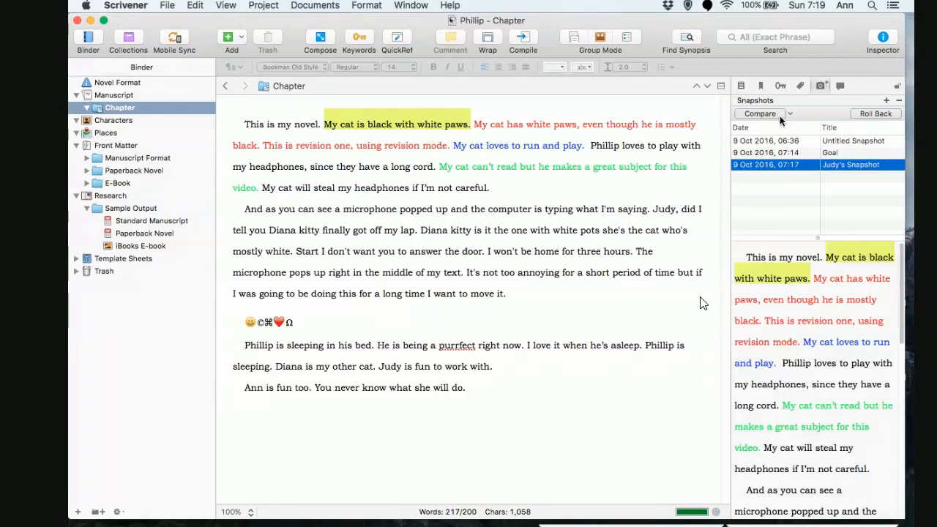
left_click(777, 115)
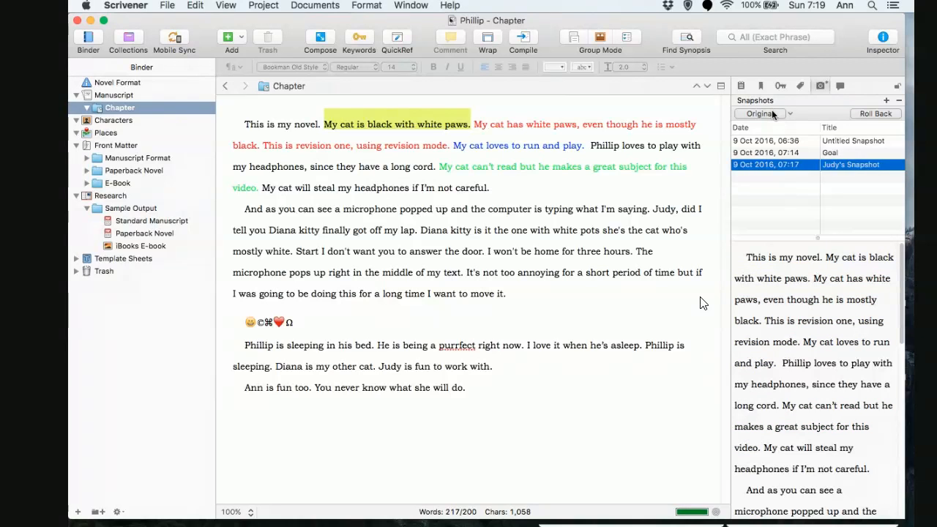
left_click(772, 153)
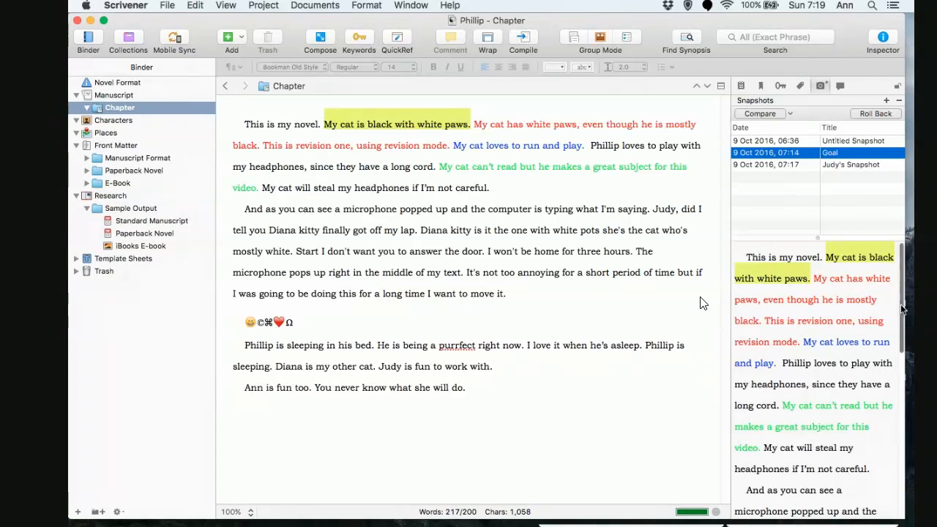
scroll(903, 309, "down", 10)
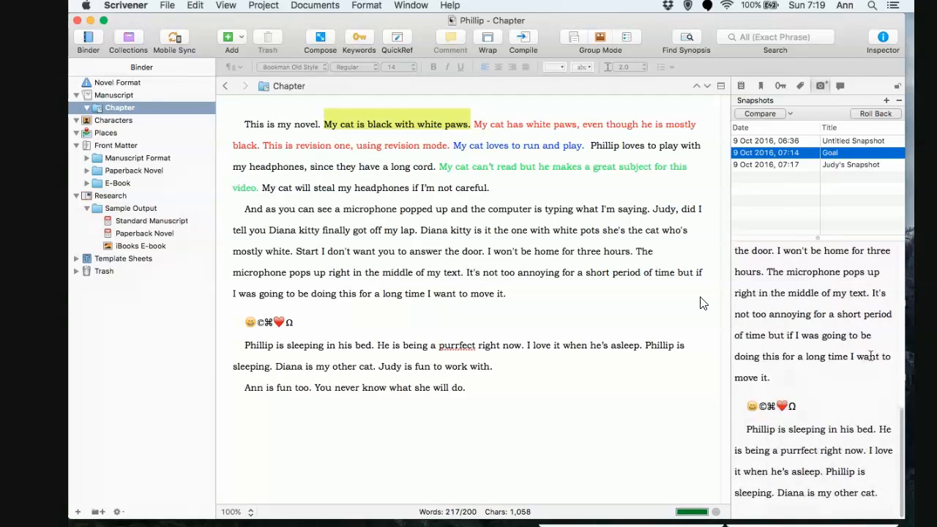
left_click(752, 114)
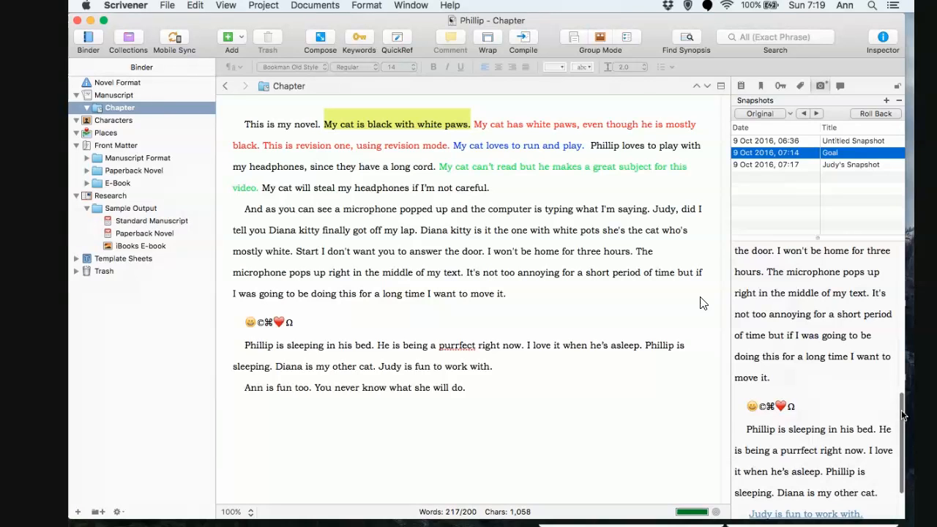
scroll(903, 415, "down", 3)
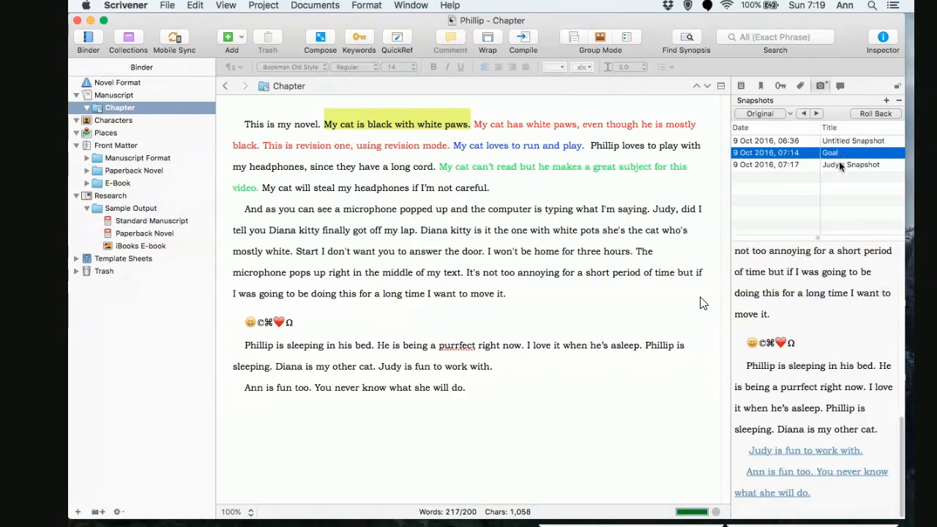
- Compare the 06:36 Untitled Snapshot with the current chapter and examine the differences marked at the end of the text
mouse_move(840, 166)
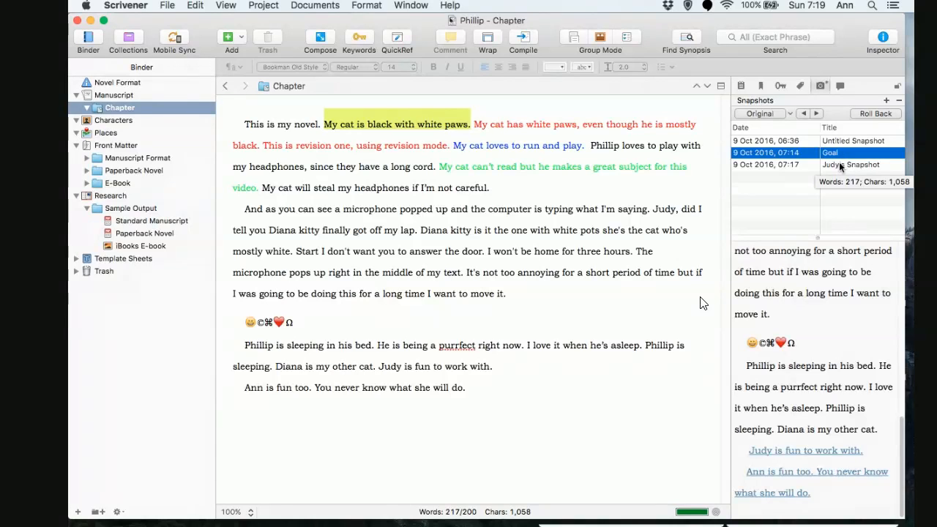
mouse_move(830, 141)
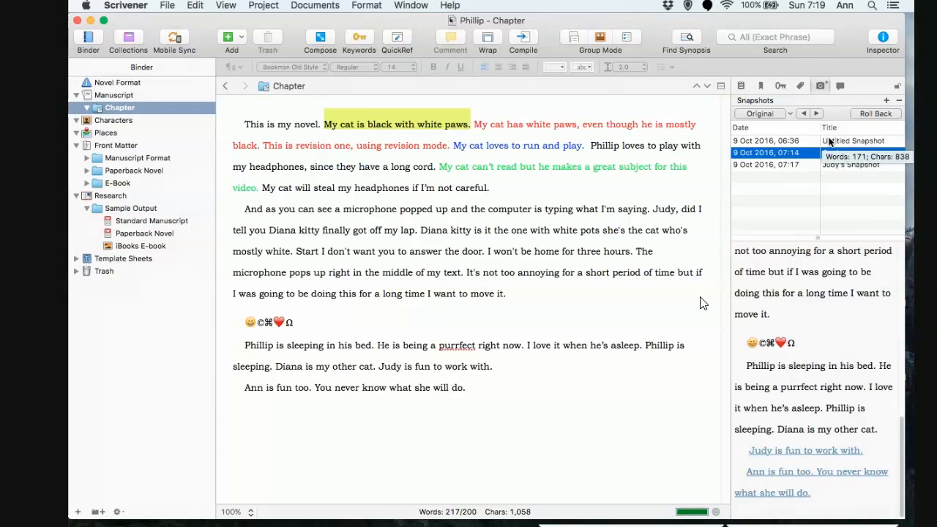
left_click(830, 142)
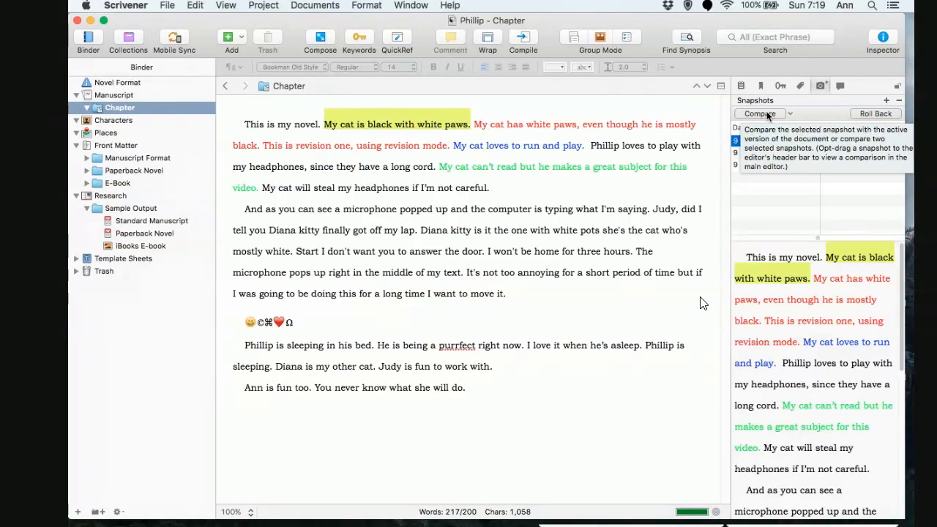
left_click(768, 114)
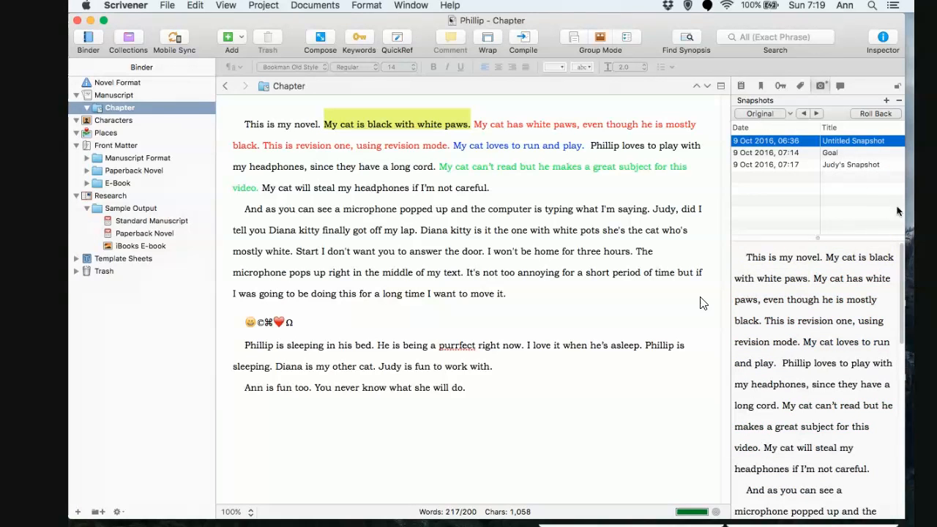
left_click_drag(904, 265, 902, 451)
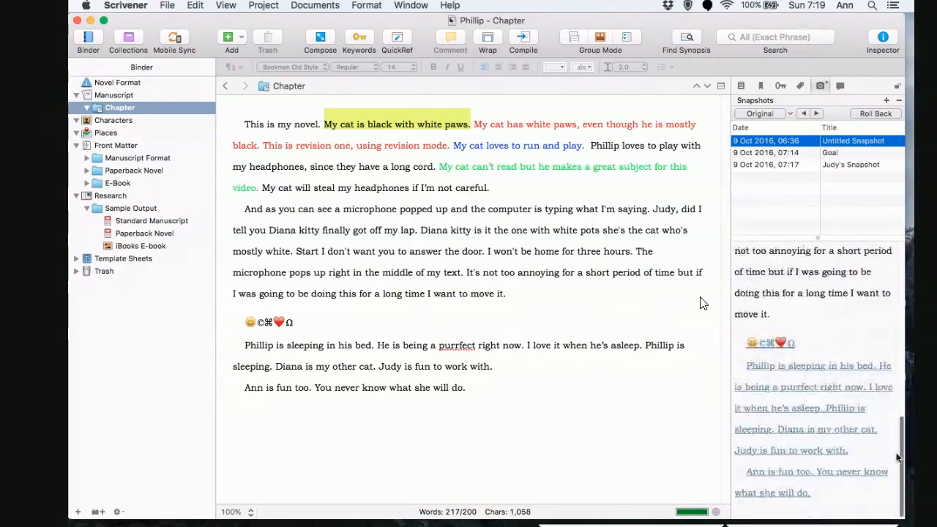
left_click_drag(811, 493, 733, 324)
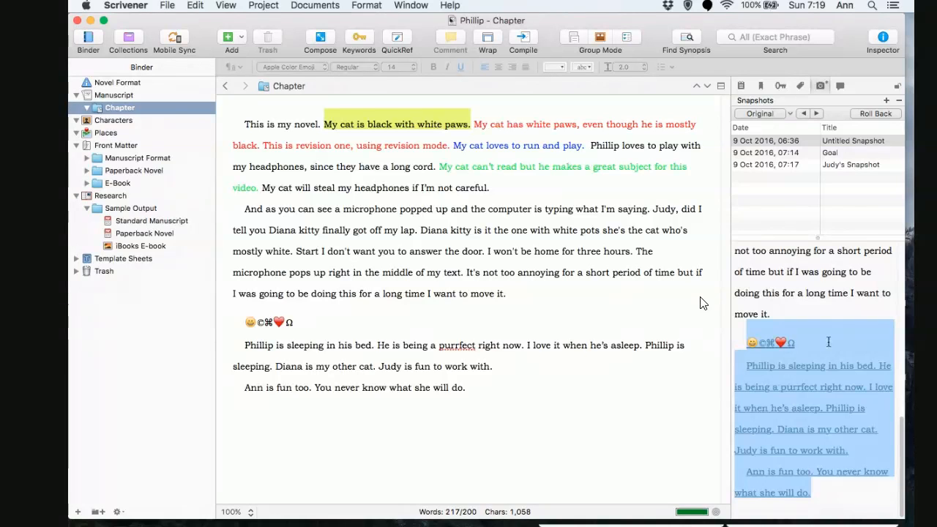
left_click(828, 342)
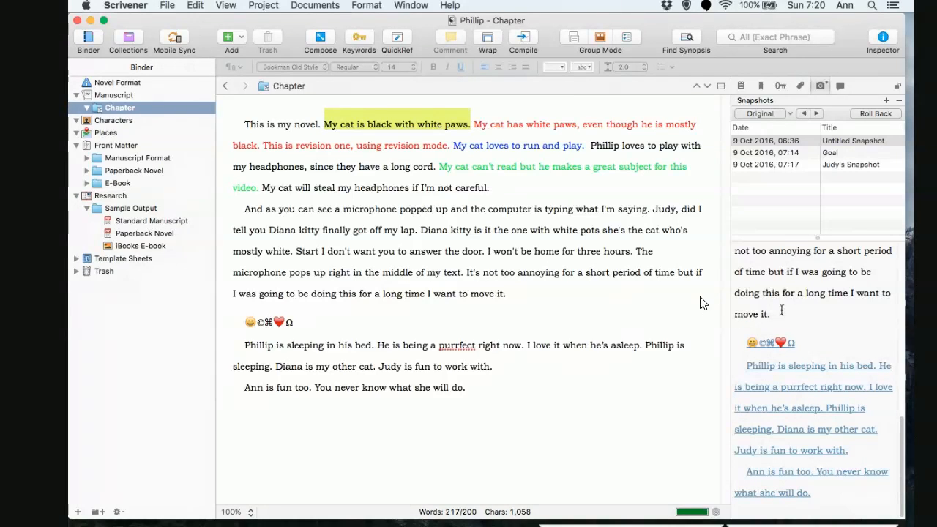
- View the end of the original Goal snapshot, compare it with the current chapter again and go to its marked changes
left_click(766, 155)
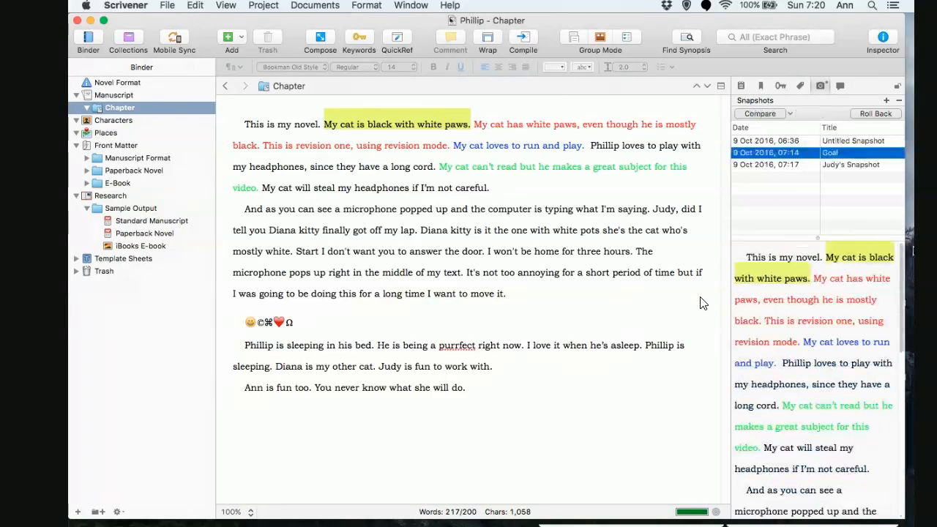
left_click_drag(903, 267, 913, 489)
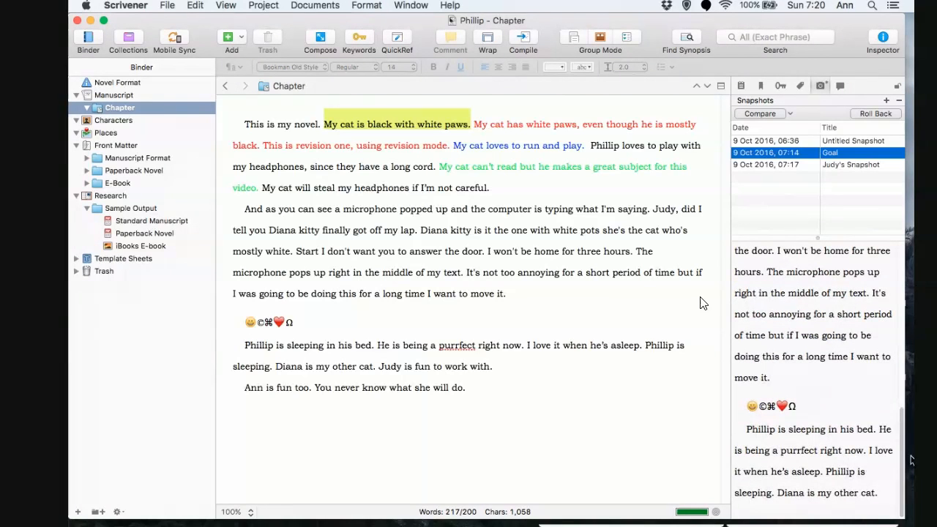
left_click(757, 115)
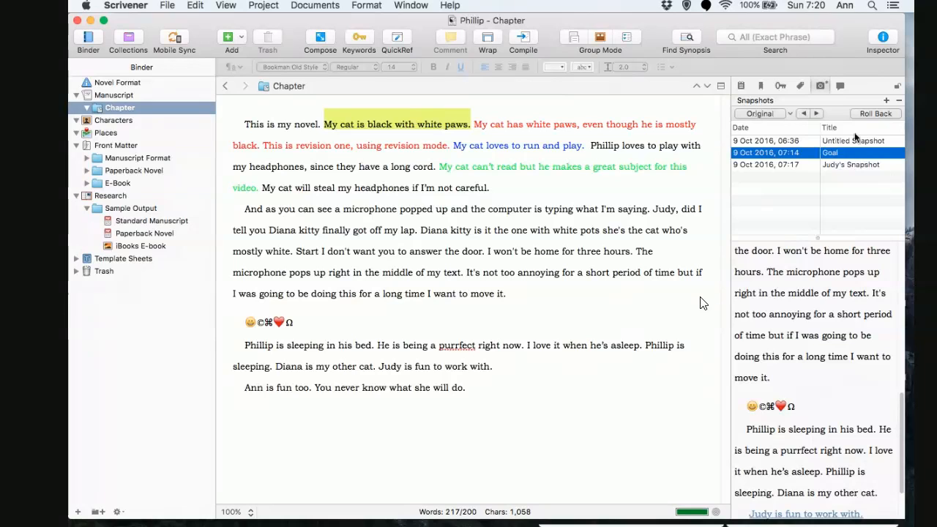
left_click(815, 114)
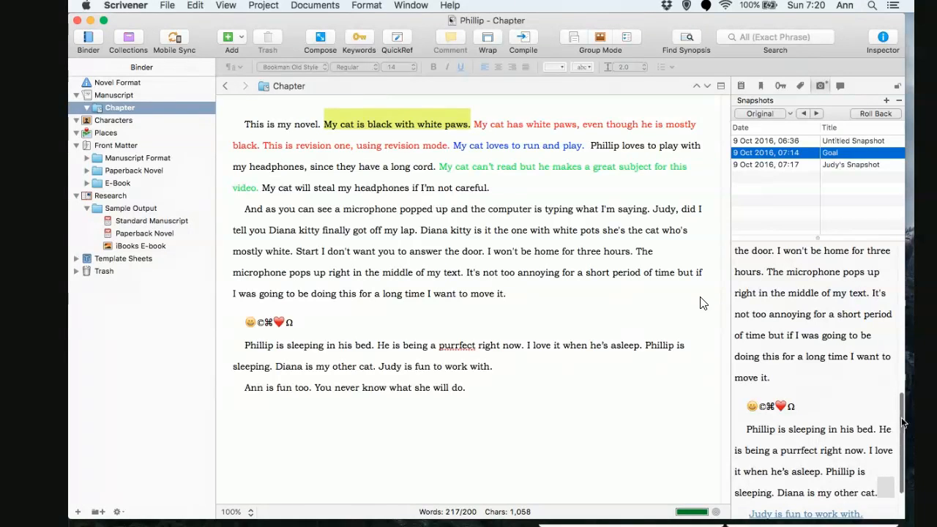
left_click_drag(902, 423, 900, 513)
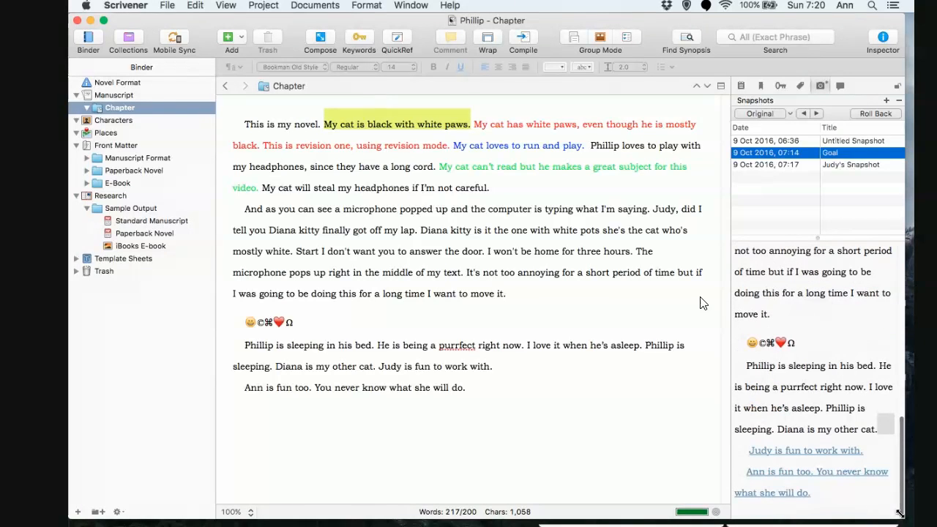